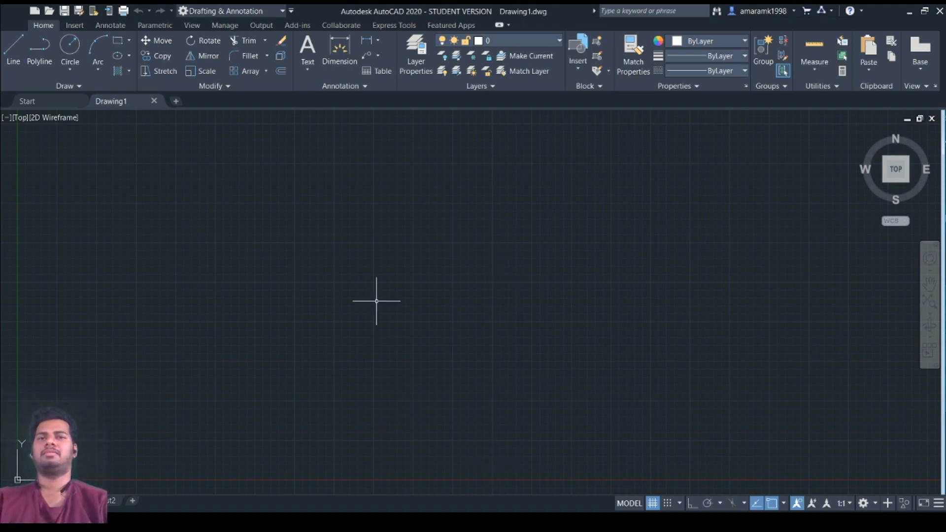
Draw a rectangle in the left part of the drawing area.
{"action": "type", "text": "l"}
{"action": "key", "text": "Return"}
{"action": "left_click", "coordinate": [163, 253]}
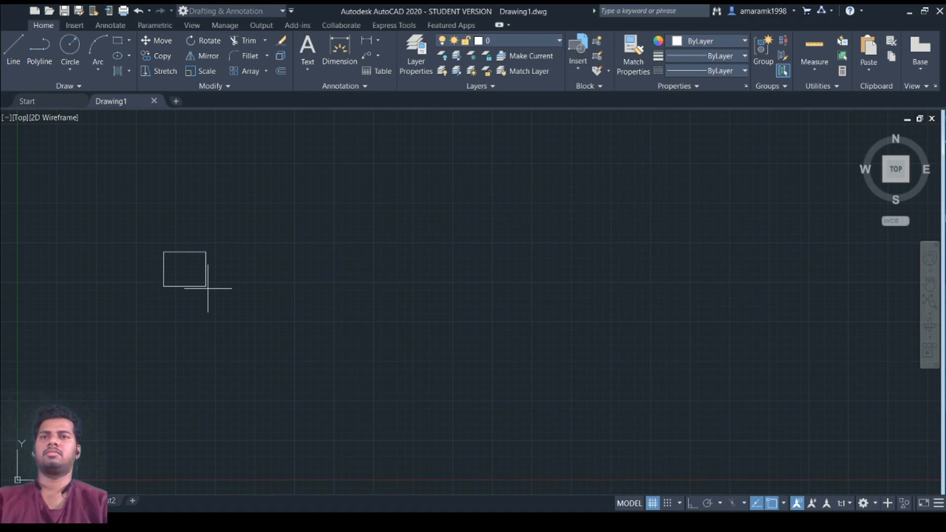
{"action": "left_click", "coordinate": [287, 321]}
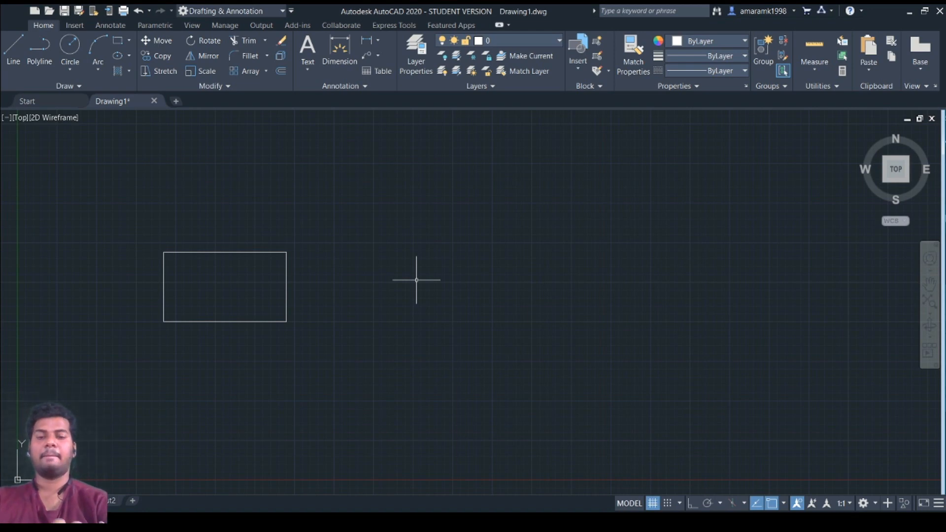
{"action": "key", "text": "Return"}
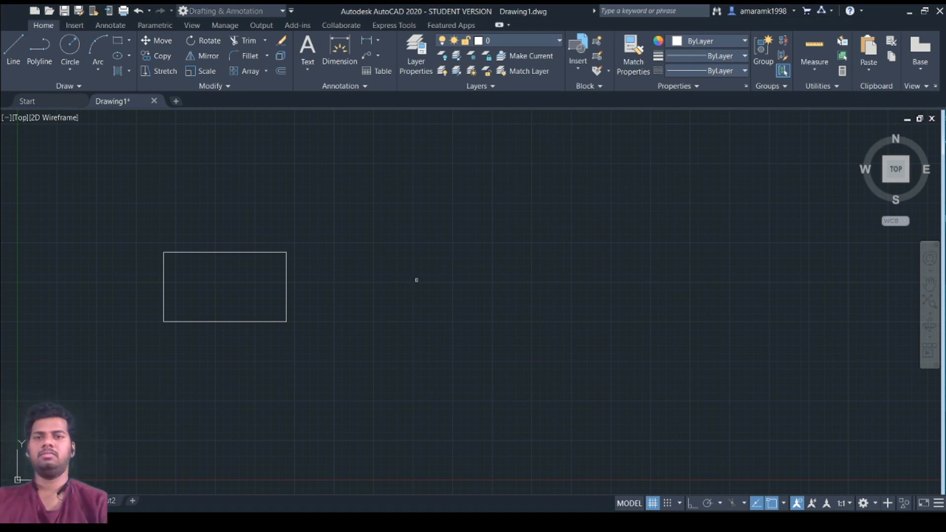
{"action": "left_click", "coordinate": [151, 227]}
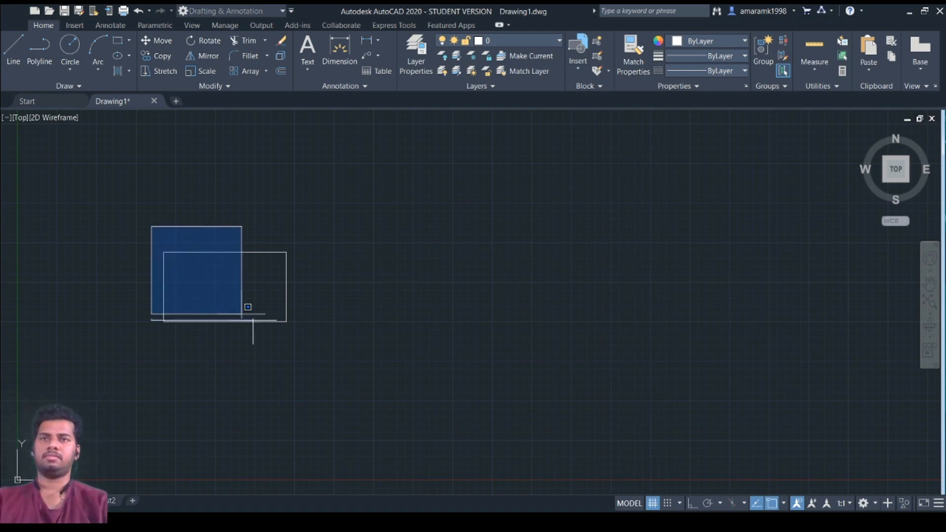
{"action": "left_click", "coordinate": [325, 343]}
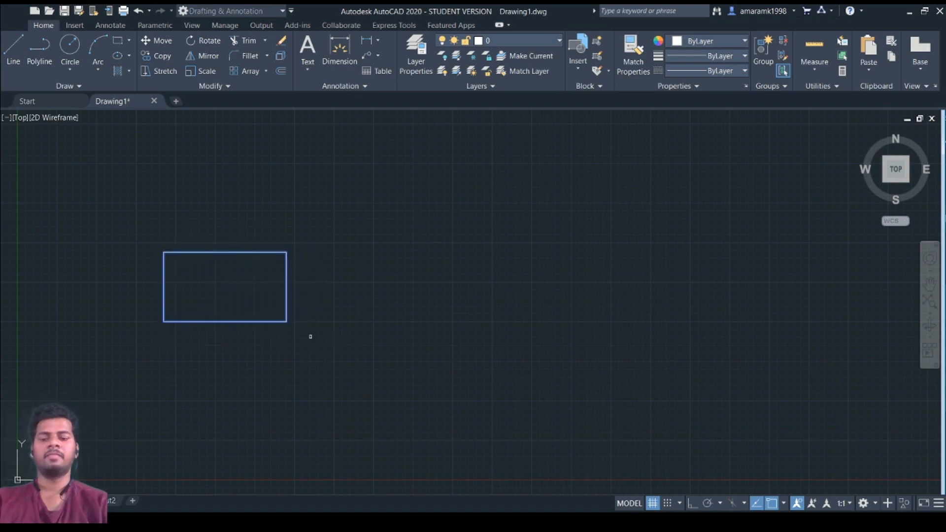
{"action": "key", "text": "Return"}
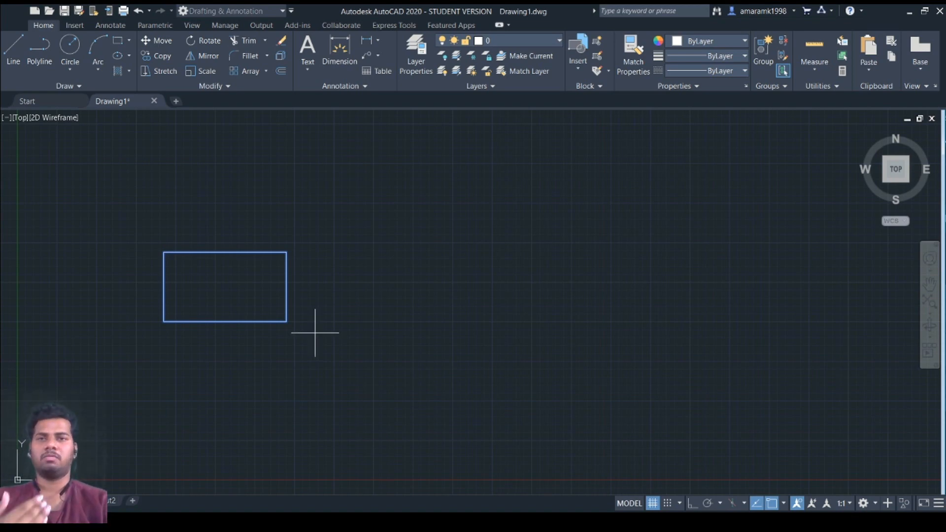
{"action": "key", "text": "Escape"}
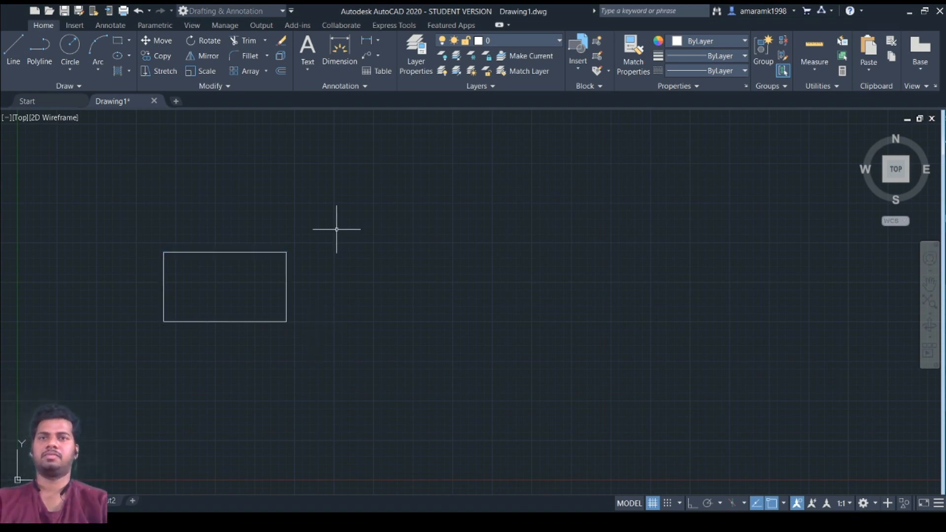
Draw a vertical line beside the rectangle's right edge, slightly taller than the rectangle, with Ortho mode on.
{"action": "key", "text": "l"}
{"action": "key", "text": "Return"}
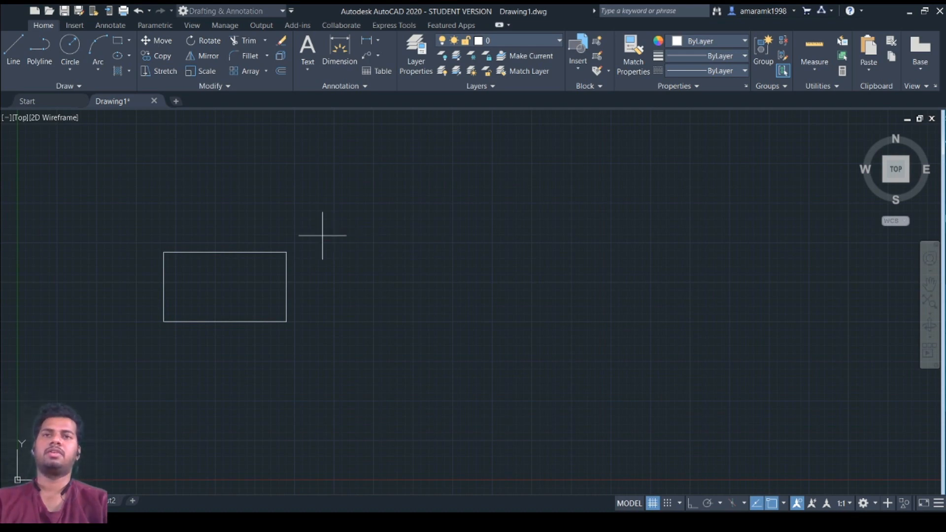
{"action": "left_click", "coordinate": [330, 224]}
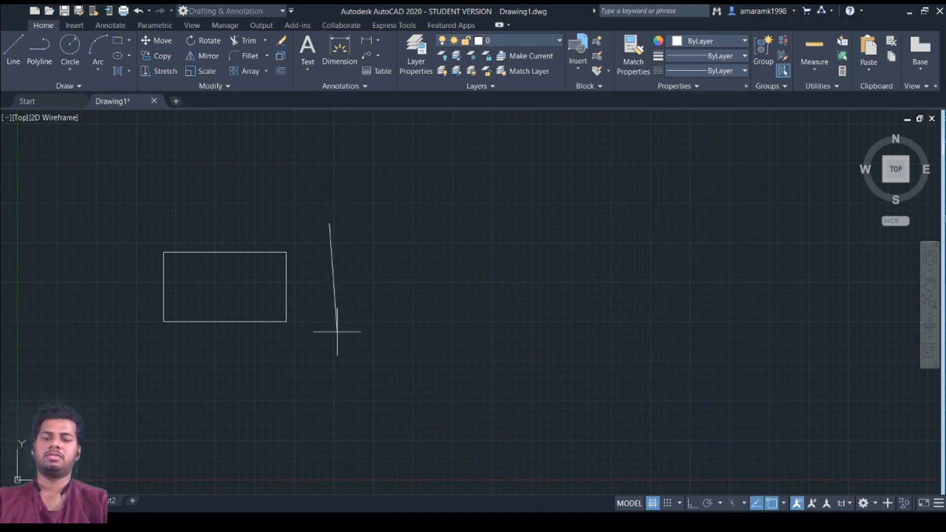
{"action": "key", "text": "F8"}
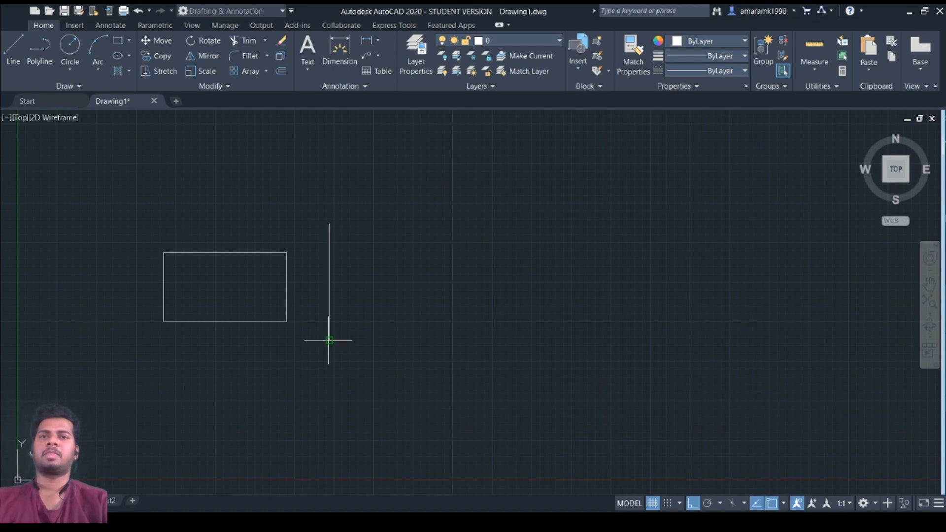
{"action": "left_click", "coordinate": [328, 339]}
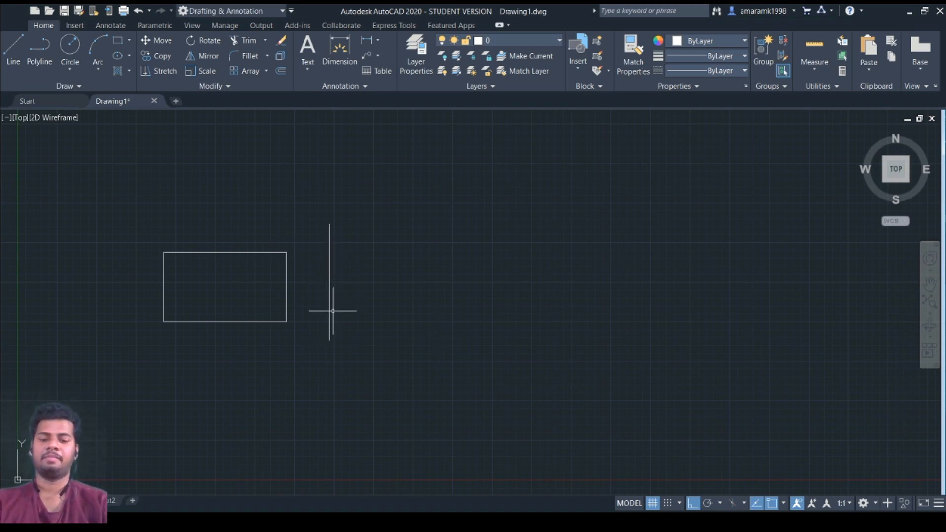
Mirror the rectangle about the vertical line and keep the original.
{"action": "type", "text": "mi"}
{"action": "key", "text": "Return"}
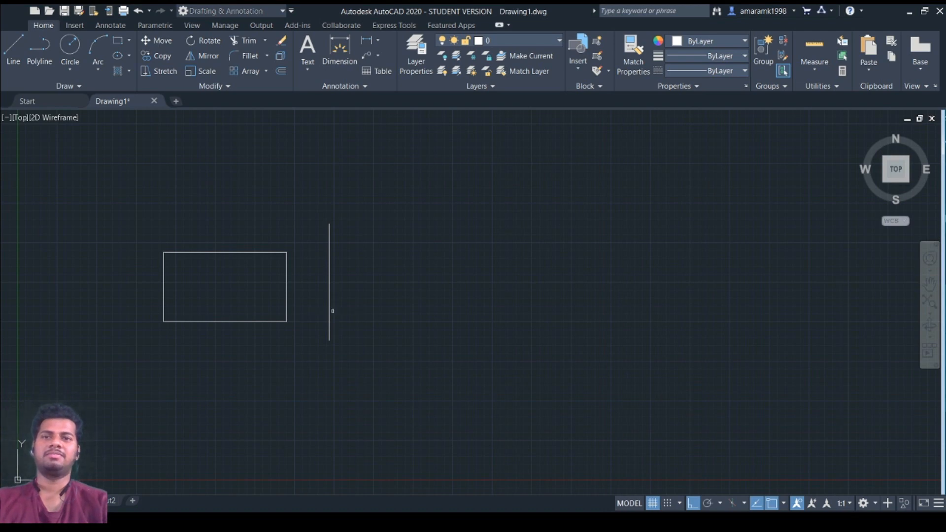
{"action": "left_click", "coordinate": [151, 234]}
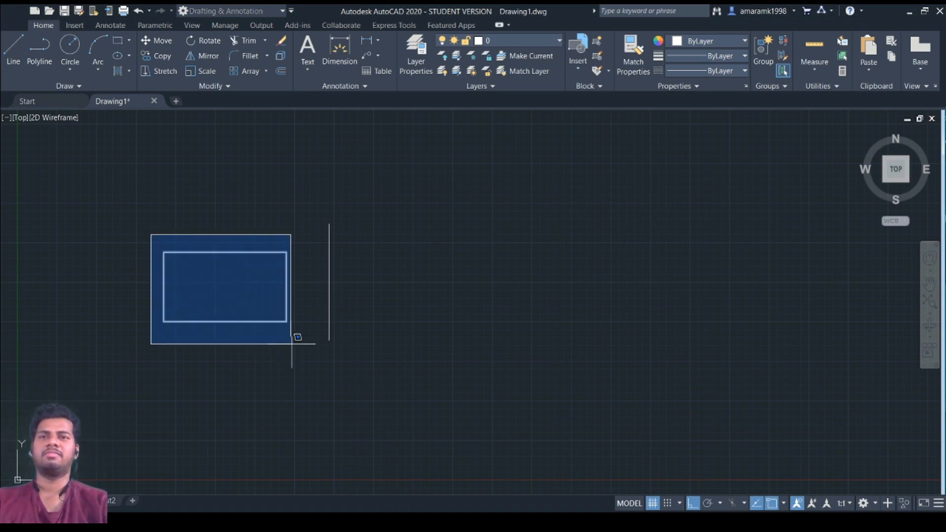
{"action": "left_click", "coordinate": [298, 341]}
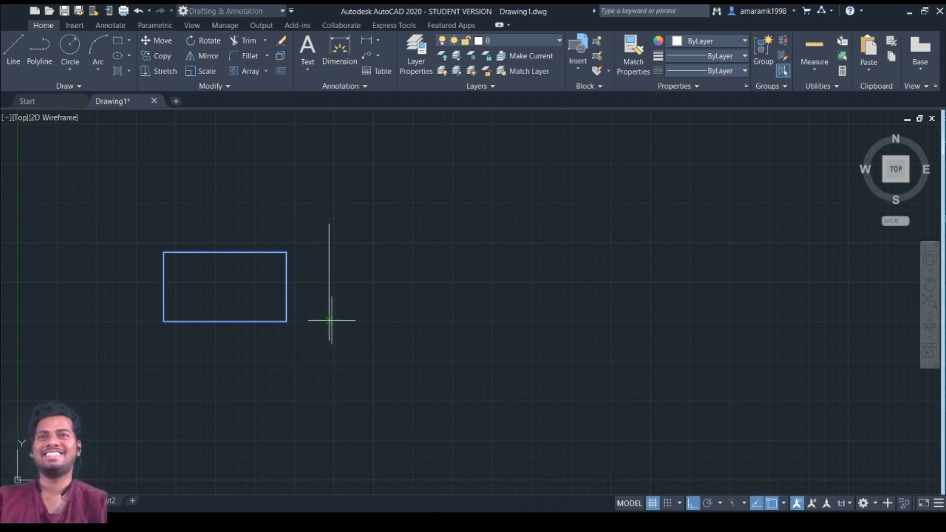
{"action": "left_click", "coordinate": [329, 245]}
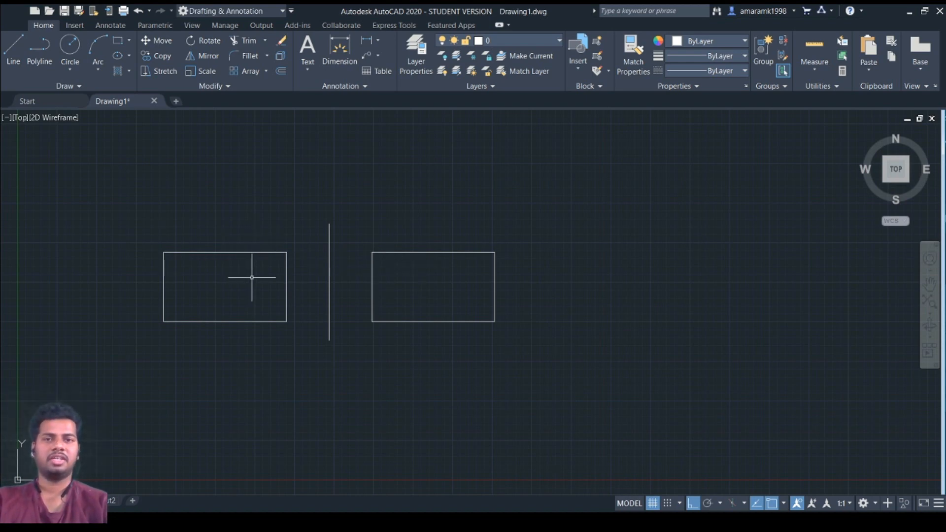
Delete the original rectangle and its mirrored copy, leaving the vertical line.
{"action": "left_click", "coordinate": [147, 235]}
{"action": "left_click", "coordinate": [307, 349]}
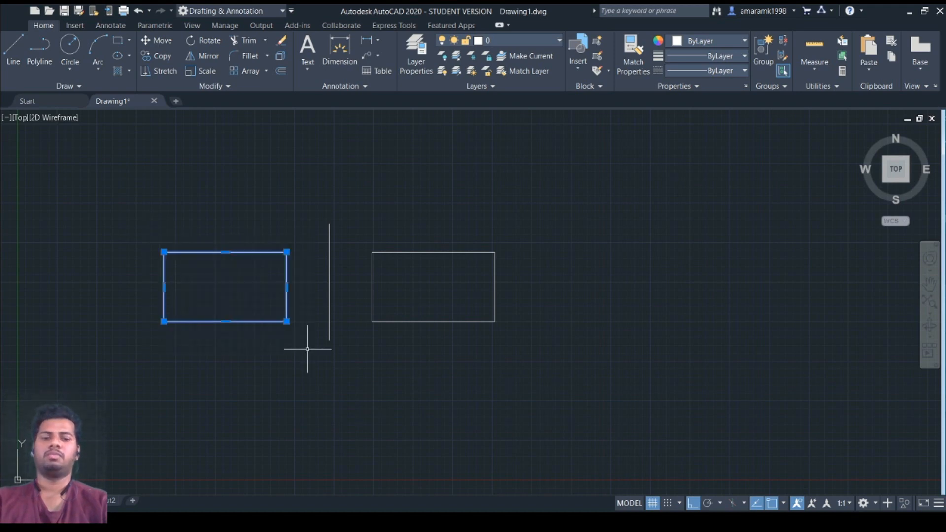
{"action": "key", "text": "Delete"}
{"action": "left_click", "coordinate": [353, 240]}
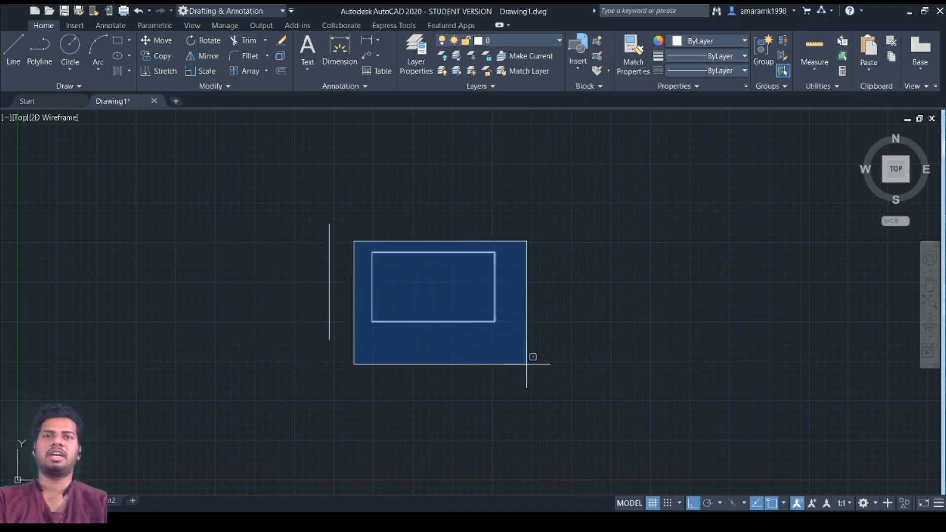
{"action": "left_click", "coordinate": [526, 363]}
{"action": "key", "text": "Delete"}
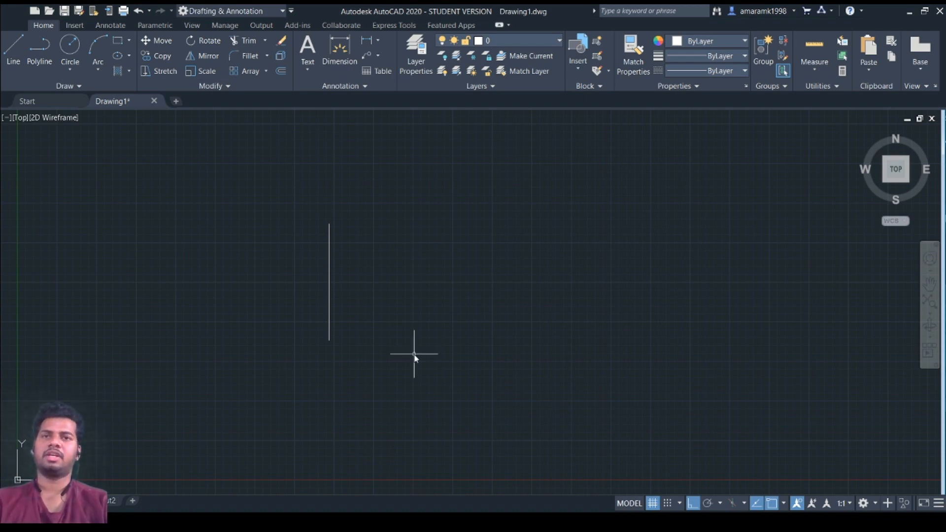
Draw a new rectangle to the left of the mirror line and a vertical line crossing it near its left edge.
{"action": "key", "text": "F8"}
{"action": "left_click", "coordinate": [168, 256]}
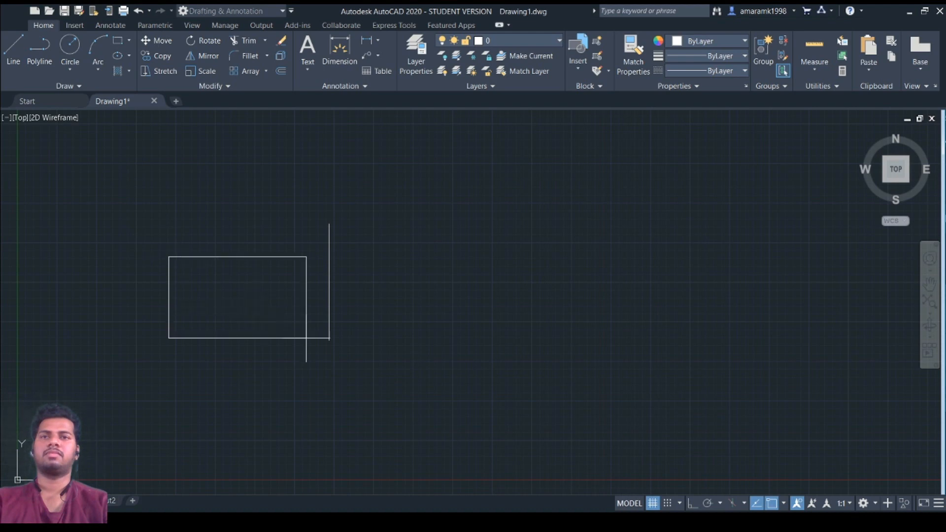
{"action": "left_click", "coordinate": [283, 314]}
{"action": "key", "text": "F8"}
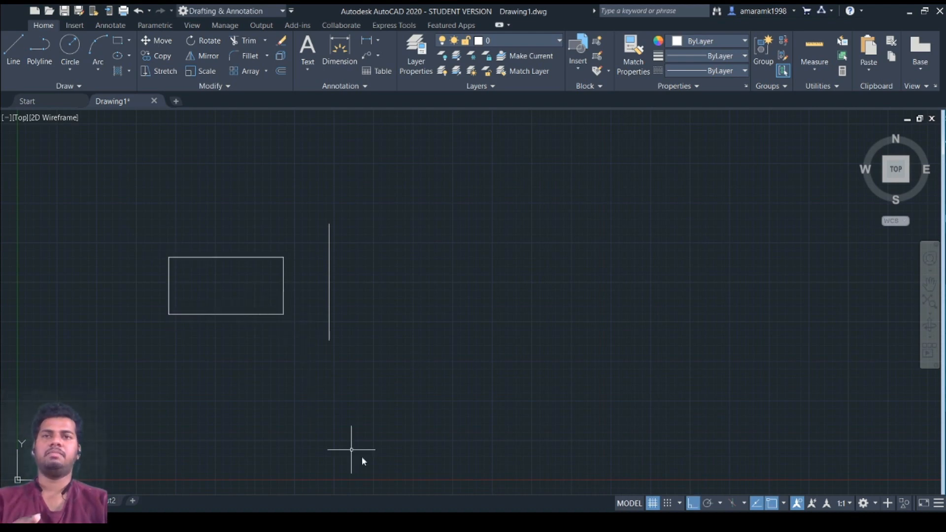
{"action": "left_click", "coordinate": [190, 237]}
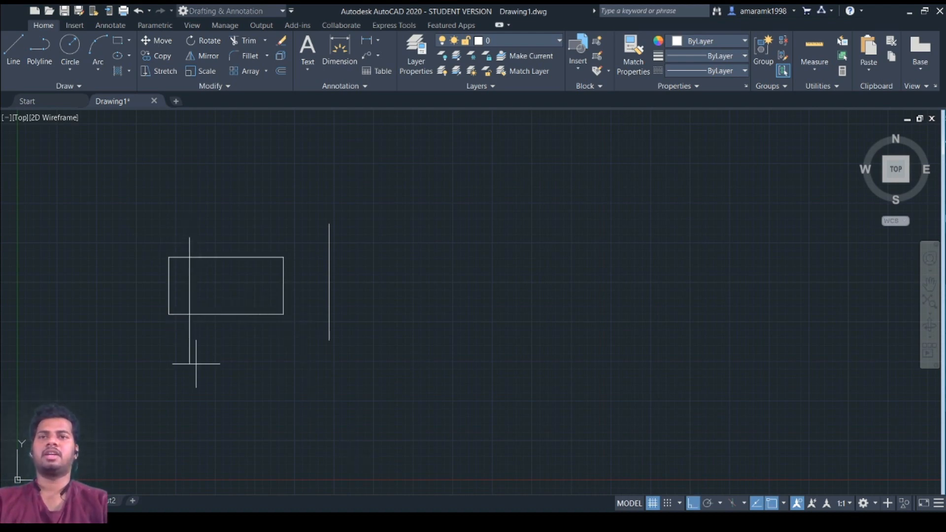
{"action": "left_click", "coordinate": [189, 344]}
Mirror the rectangle and its crossing line together about the central vertical line, keeping the originals.
{"action": "key", "text": "Return"}
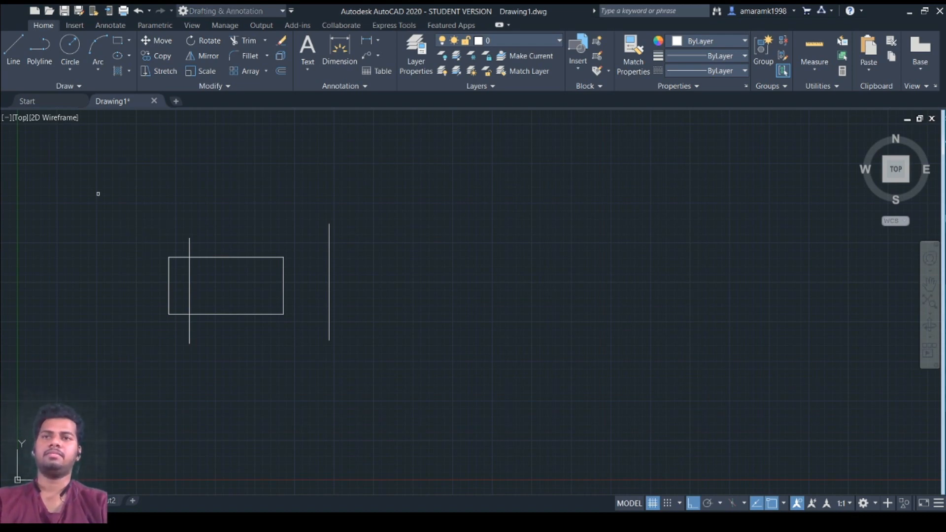
{"action": "left_click", "coordinate": [123, 226]}
{"action": "left_click", "coordinate": [328, 338]}
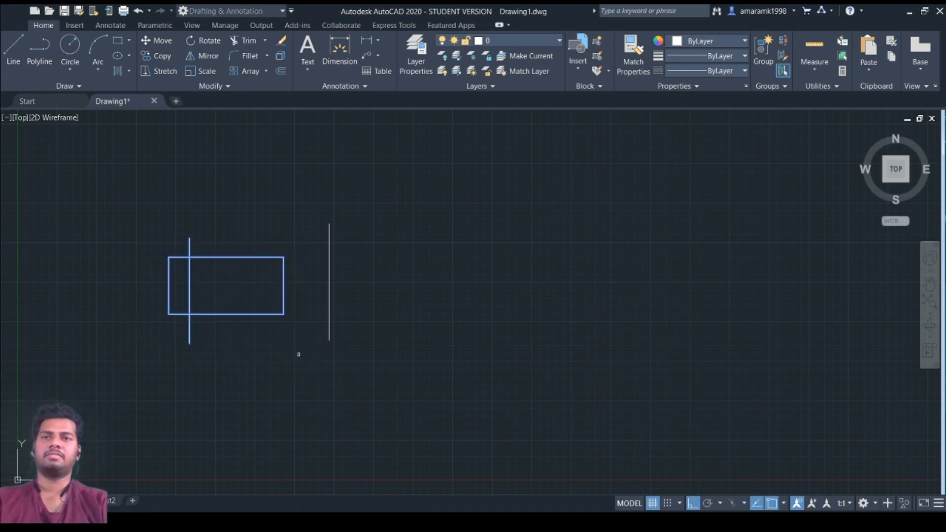
{"action": "key", "text": "Return"}
{"action": "left_click", "coordinate": [328, 255]}
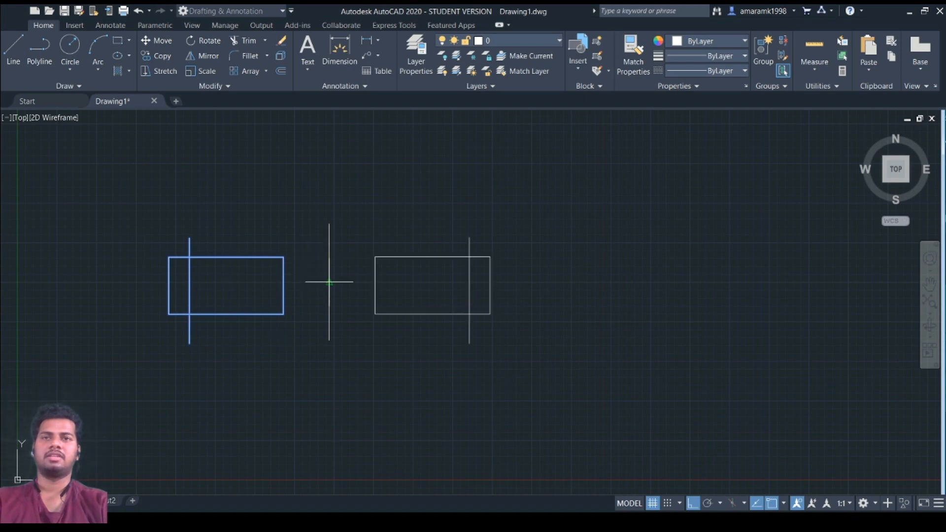
{"action": "left_click", "coordinate": [363, 314]}
{"action": "key", "text": "Return"}
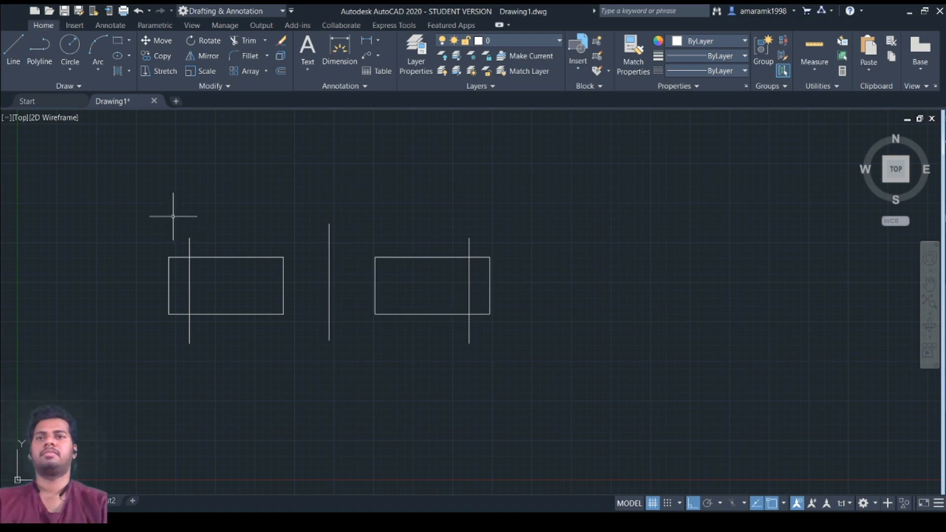
Delete both rectangles and all three vertical lines from the drawing.
{"action": "left_click", "coordinate": [141, 200]}
{"action": "left_click", "coordinate": [551, 414]}
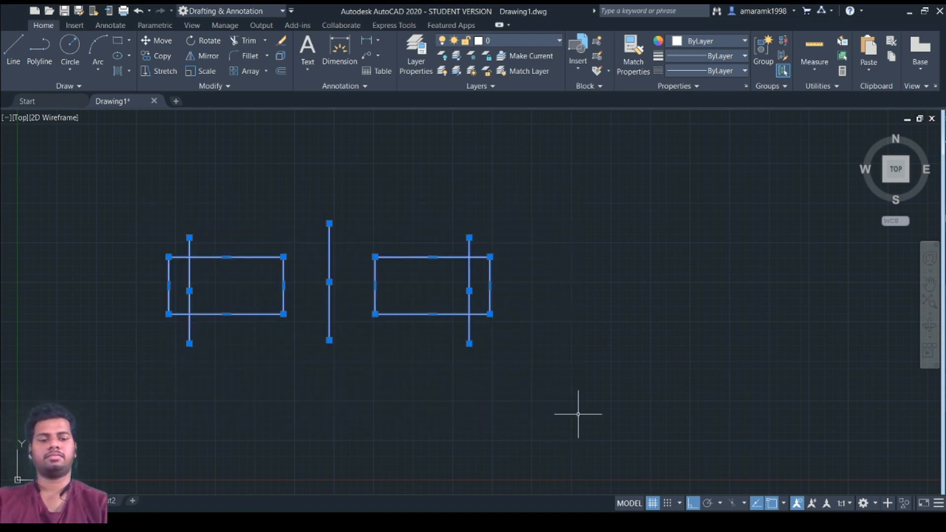
{"action": "key", "text": "Delete"}
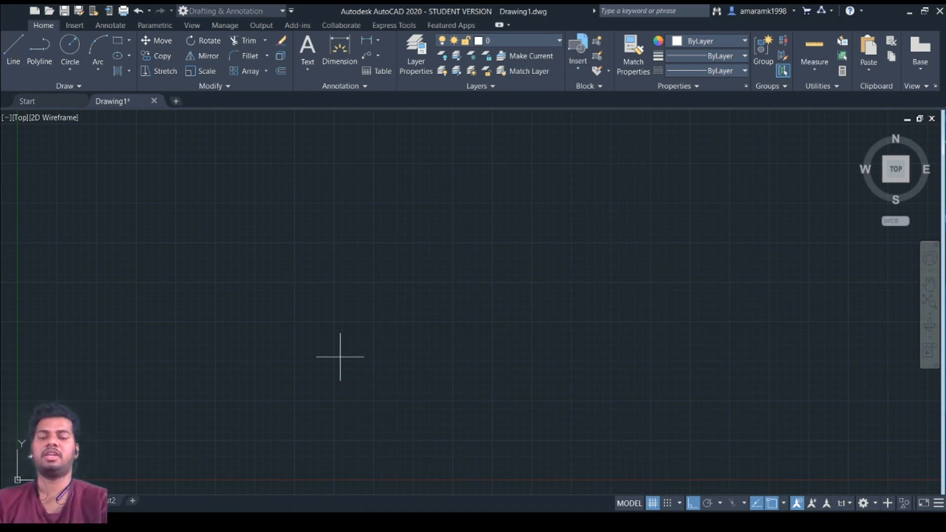
Draw two upright triangles side by side with Polygon, a smaller inscribed one and a larger circumscribed one.
{"action": "key", "text": "Return"}
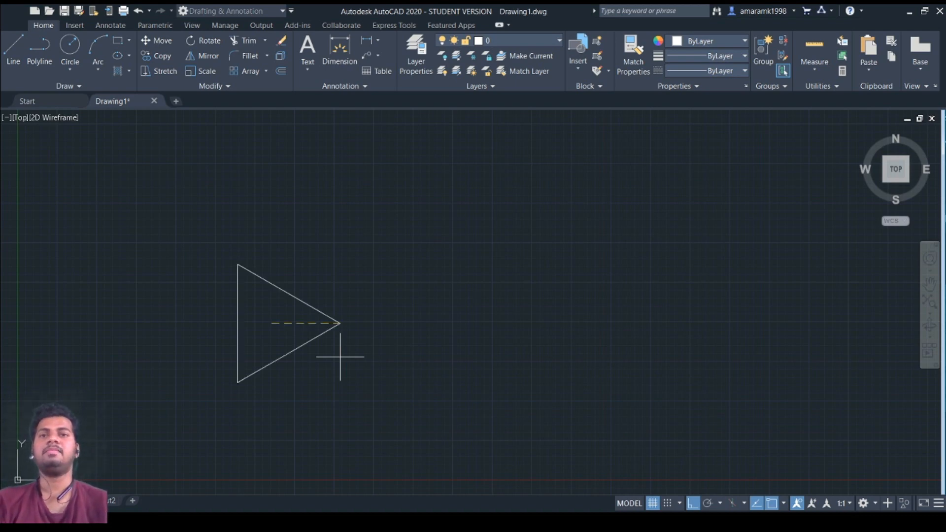
{"action": "left_click", "coordinate": [297, 253]}
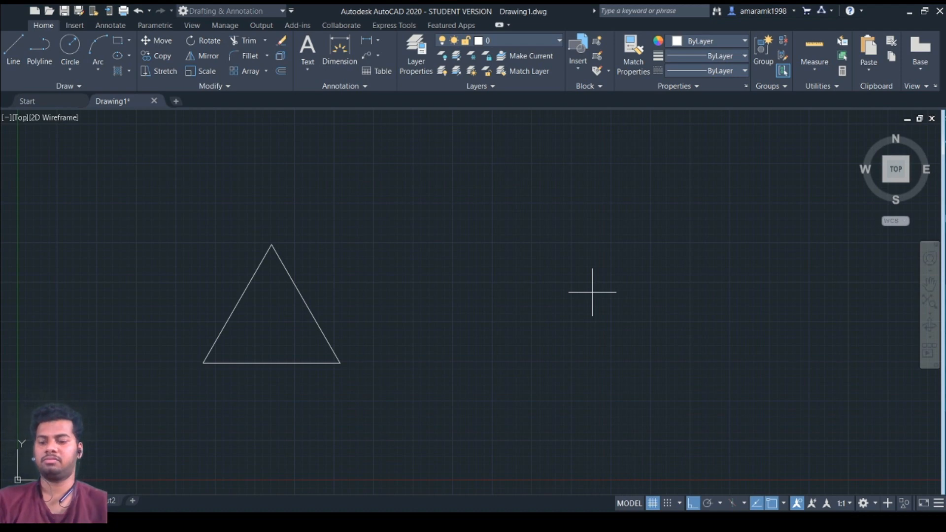
{"action": "key", "text": "Return"}
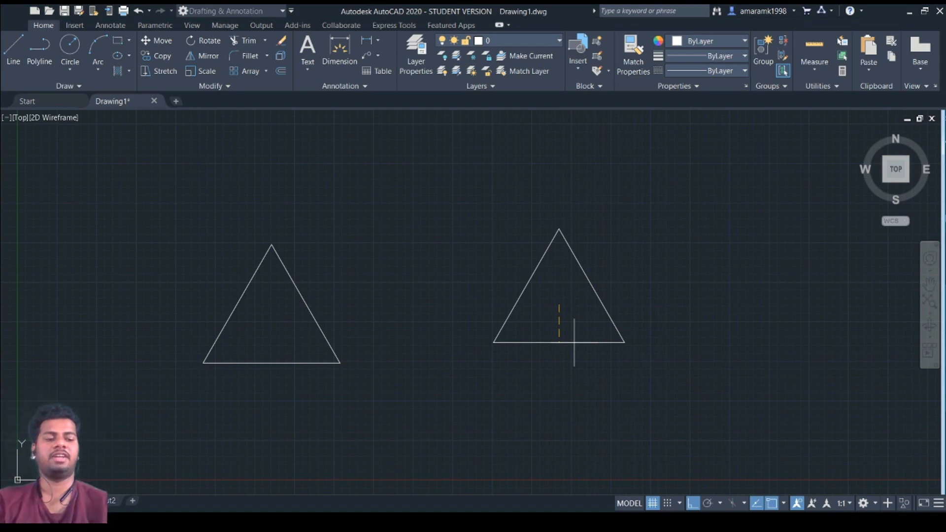
{"action": "key", "text": "Return"}
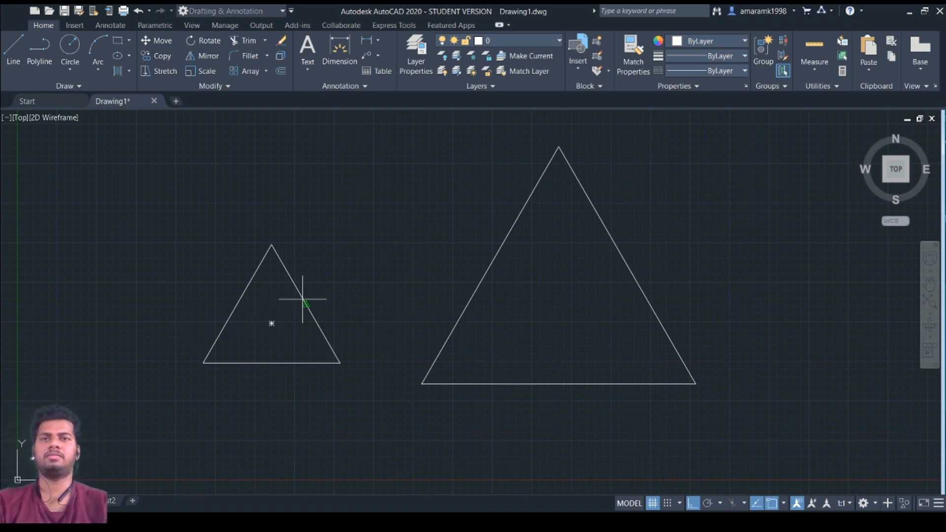
Draw a circle through the small triangle's vertices and a circle touching the large triangle's sides, each centred on its triangle.
{"action": "left_click", "coordinate": [272, 323]}
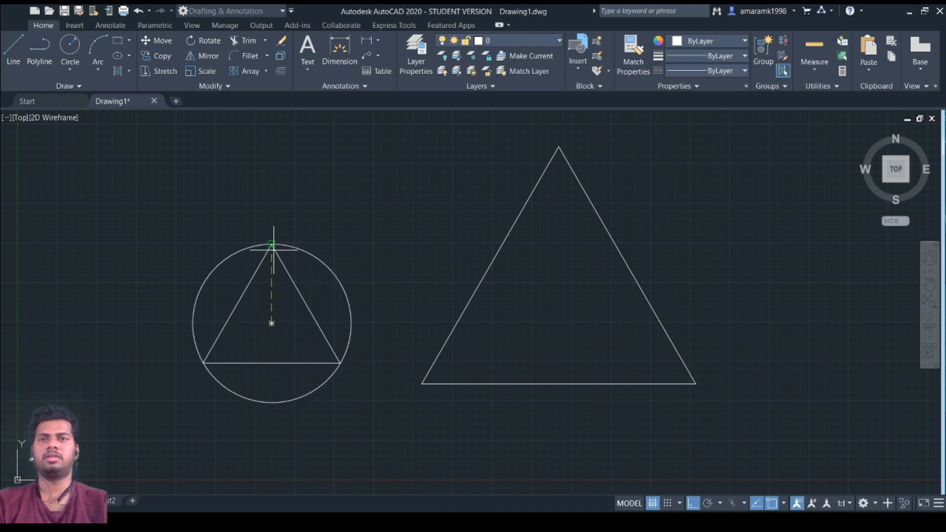
{"action": "left_click", "coordinate": [271, 244]}
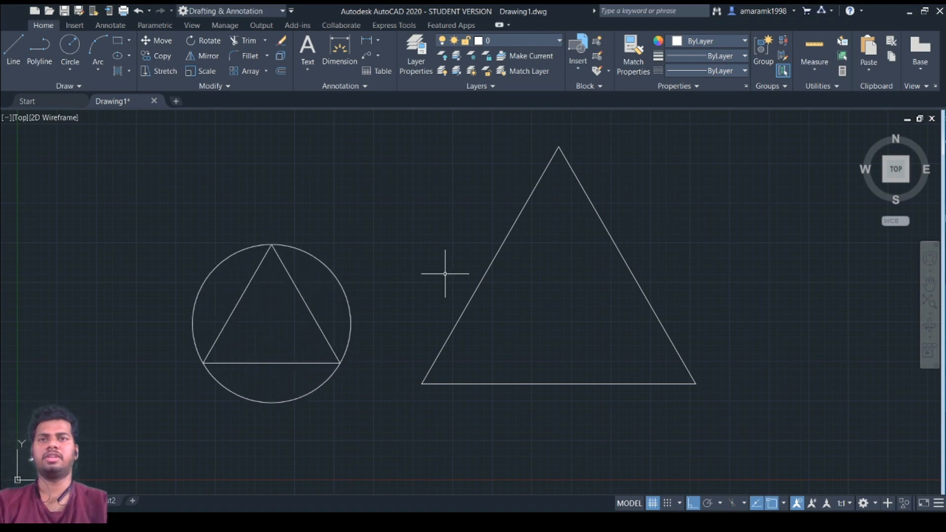
{"action": "left_click", "coordinate": [558, 305]}
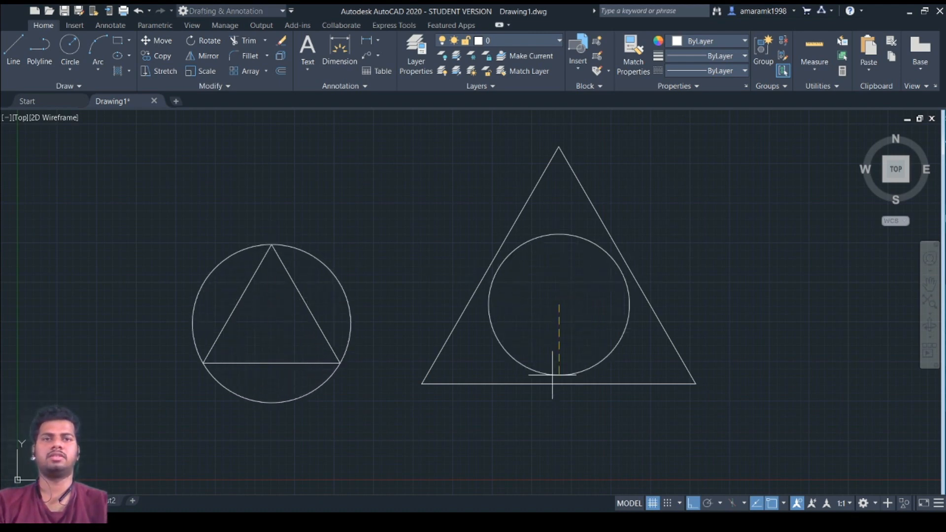
{"action": "left_click", "coordinate": [559, 384]}
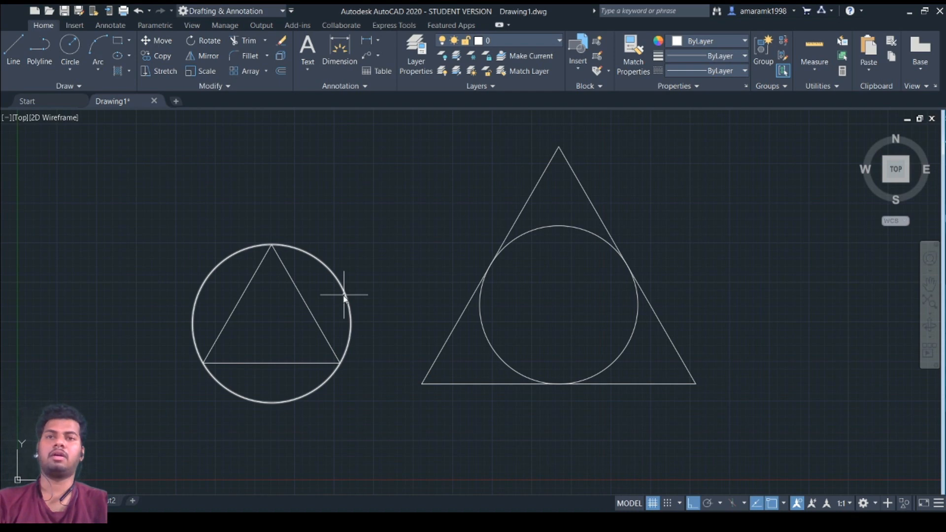
Add a radius dimension to the circle around the small triangle and to the circle inside the large triangle.
{"action": "type", "text": "dra"}
{"action": "key", "text": "Return"}
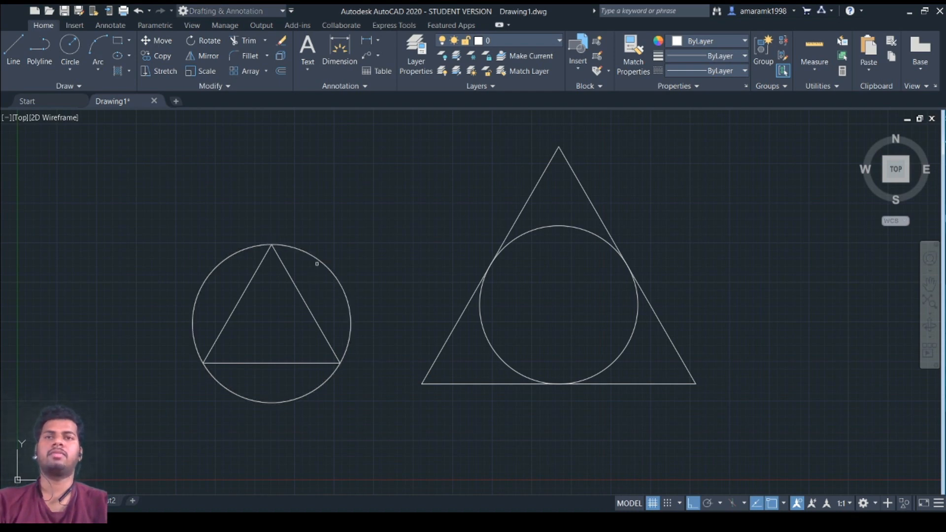
{"action": "left_click", "coordinate": [315, 257]}
{"action": "left_click", "coordinate": [340, 188]}
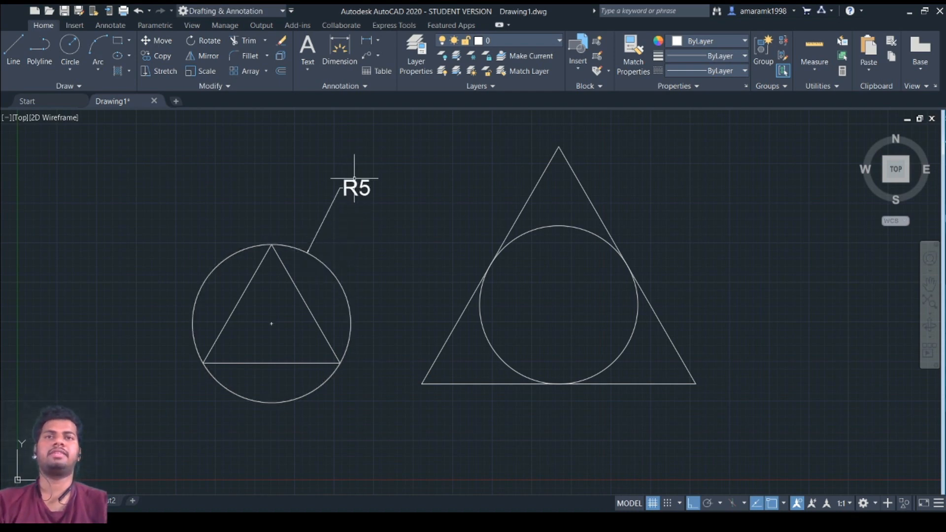
{"action": "key", "text": "Return"}
{"action": "left_click", "coordinate": [553, 225]}
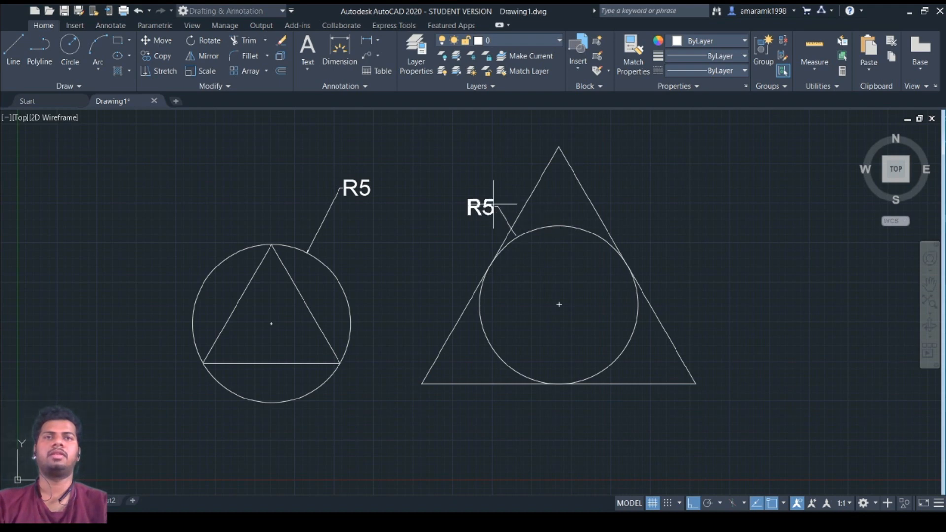
{"action": "left_click", "coordinate": [458, 190]}
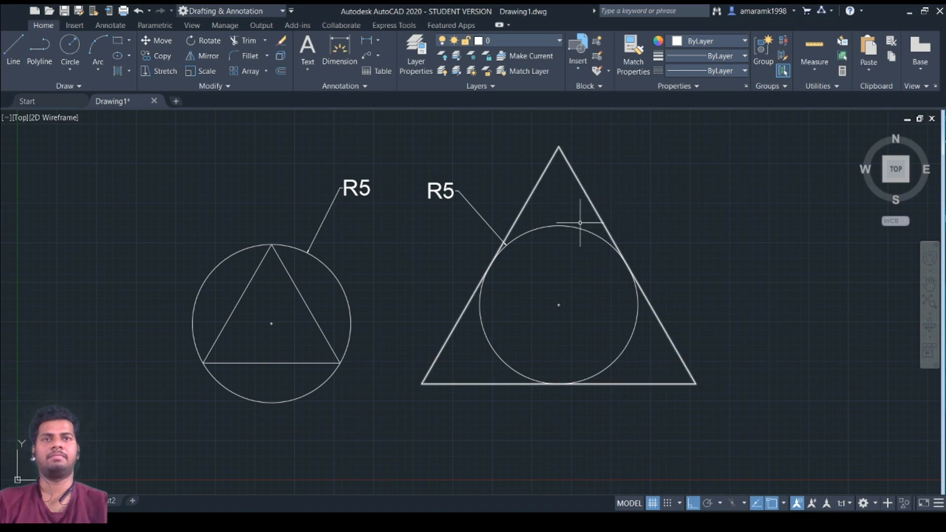
Delete both triangles, both circles and their radius dimensions from the drawing.
{"action": "left_click", "coordinate": [127, 126]}
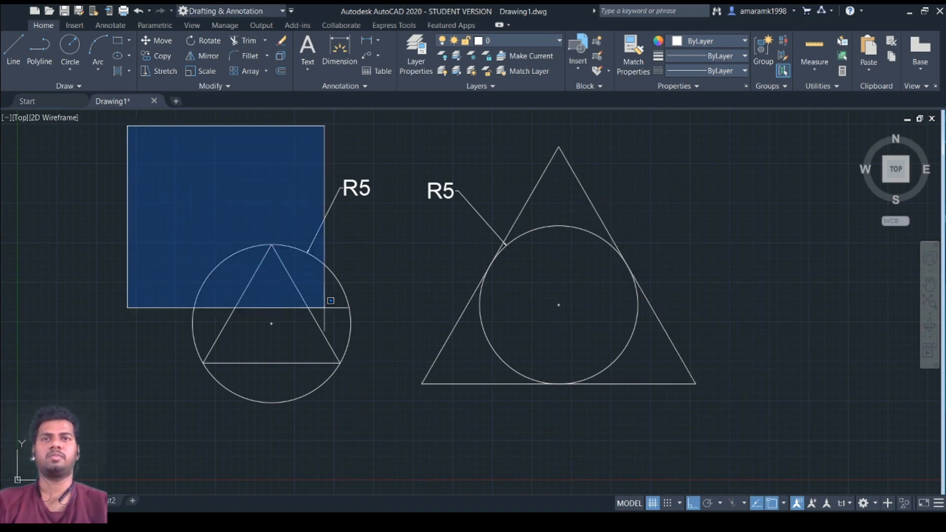
{"action": "left_click", "coordinate": [738, 427]}
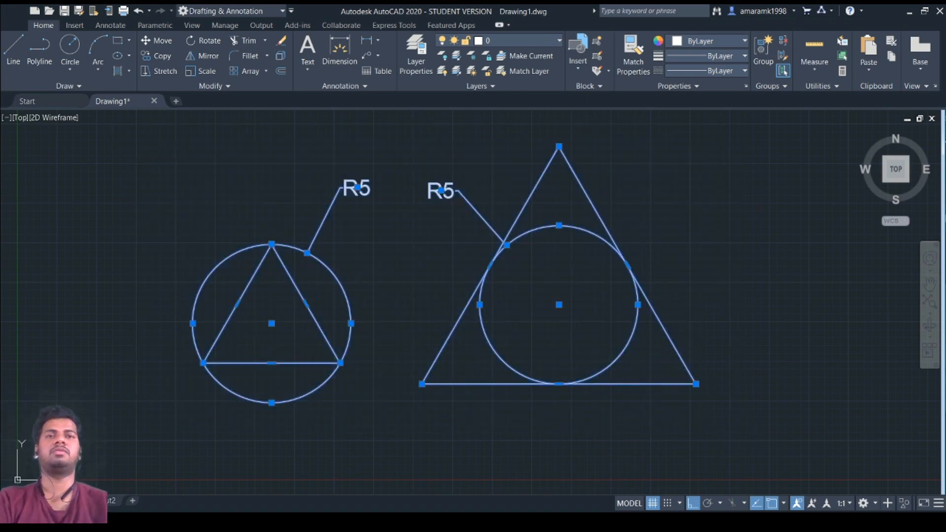
{"action": "key", "text": "Delete"}
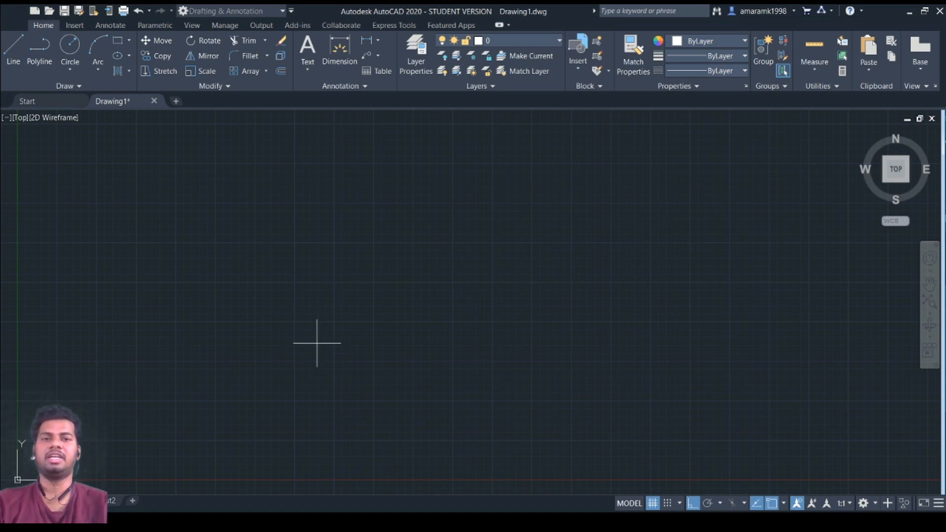
Draw an upright triangle with Polygon's Edge option, giving its horizontal base a length of 5.
{"action": "left_click", "coordinate": [290, 324]}
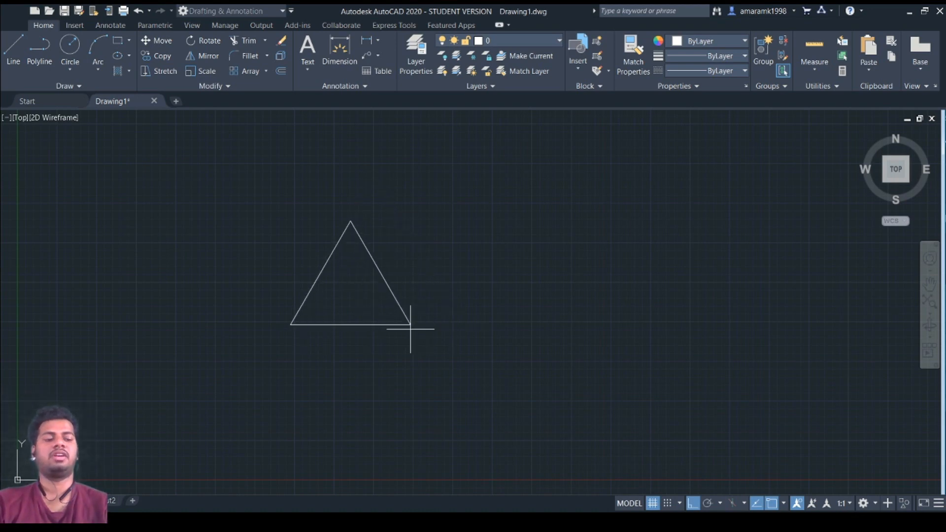
{"action": "key", "text": "Return"}
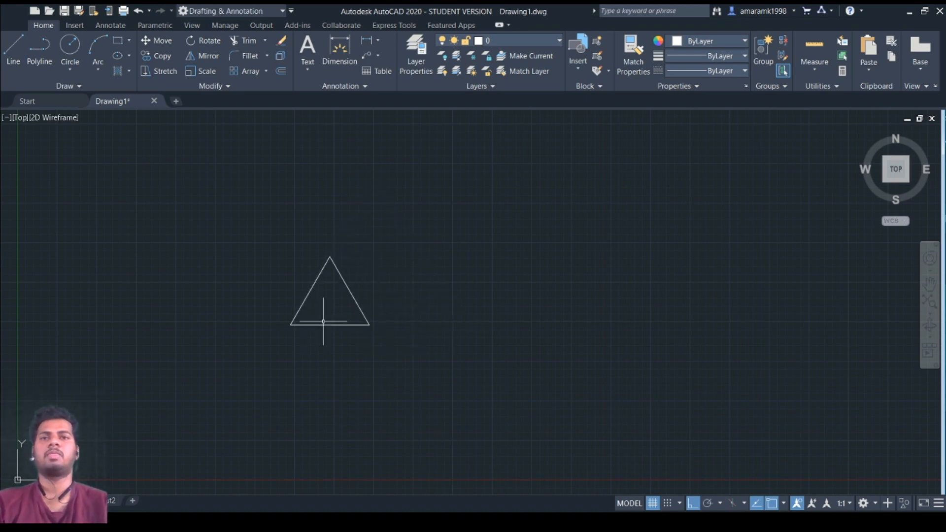
{"action": "scroll", "coordinate": [319, 319], "scroll_direction": "up", "scroll_amount": 2}
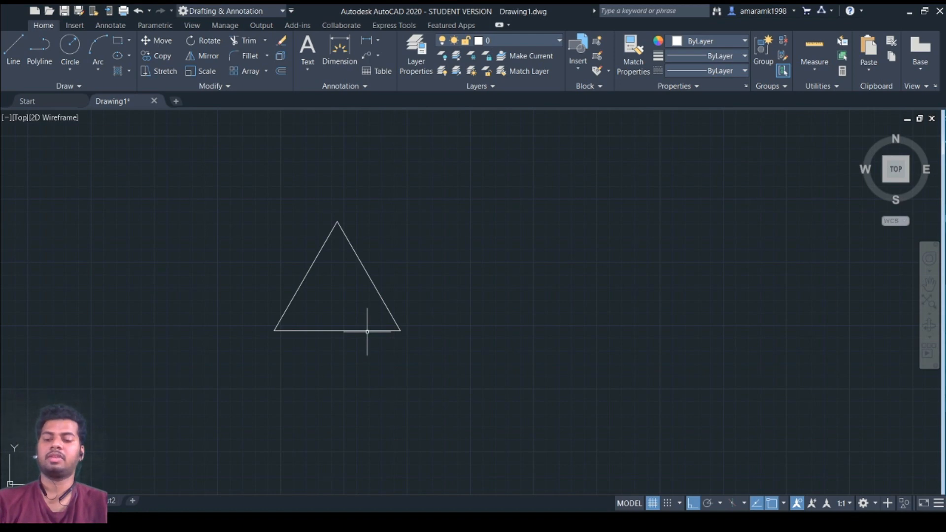
Dimension the triangle's base, placing the dimension just below it.
{"action": "type", "text": "l"}
{"action": "key", "text": "Return"}
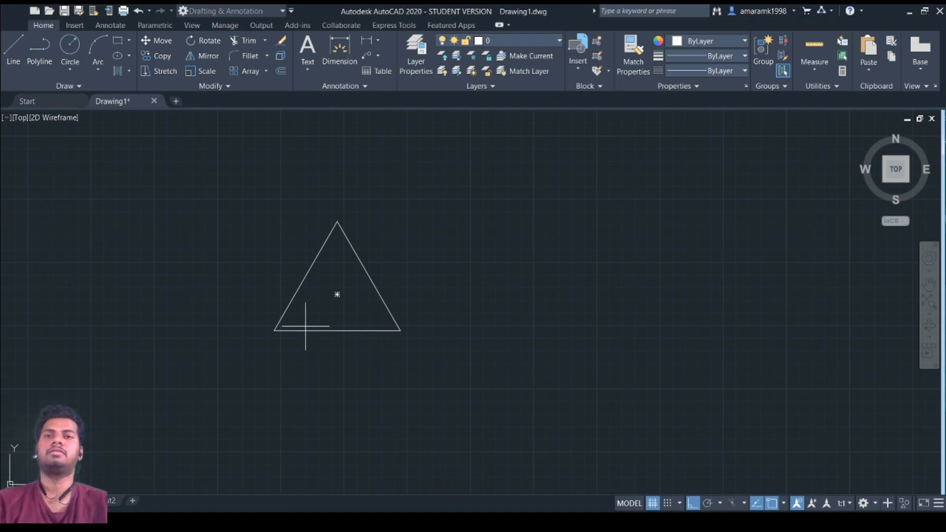
{"action": "left_click", "coordinate": [274, 330]}
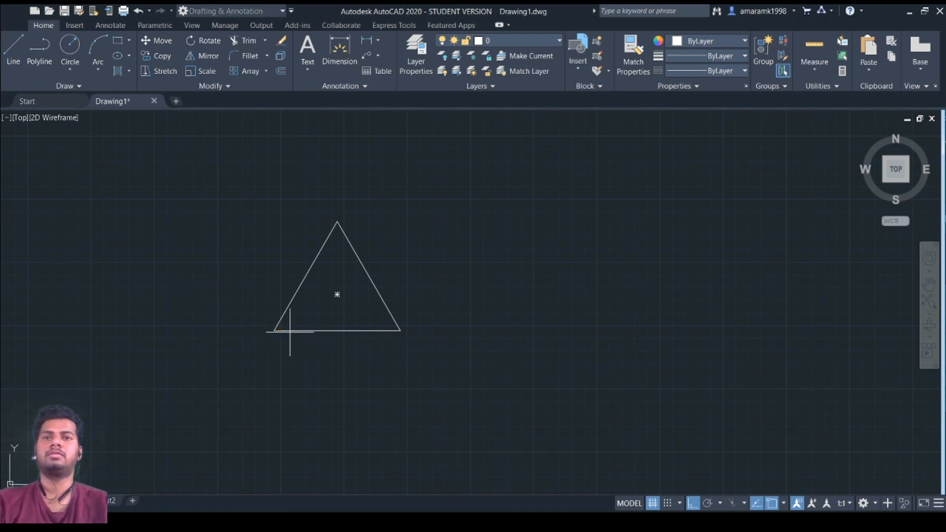
{"action": "left_click", "coordinate": [401, 331]}
{"action": "left_click", "coordinate": [355, 354]}
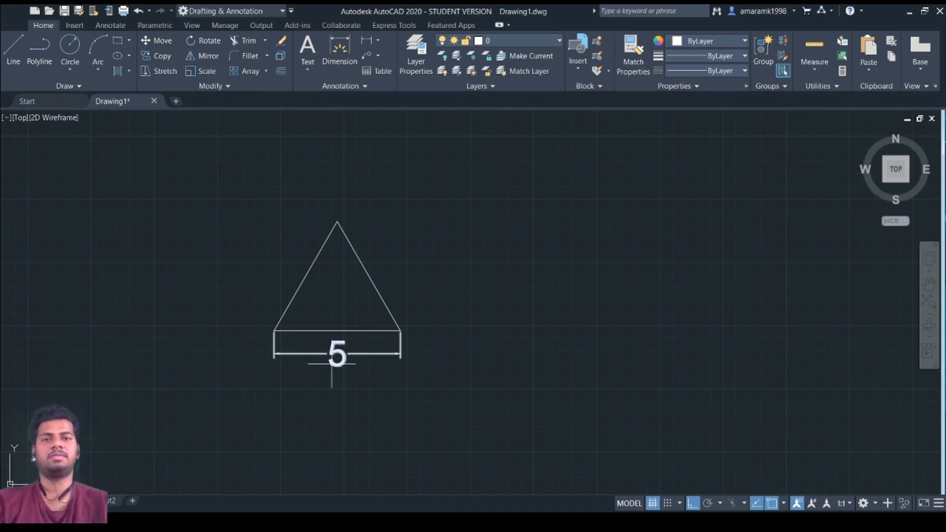
Delete the triangle together with its base dimension.
{"action": "left_click", "coordinate": [233, 188]}
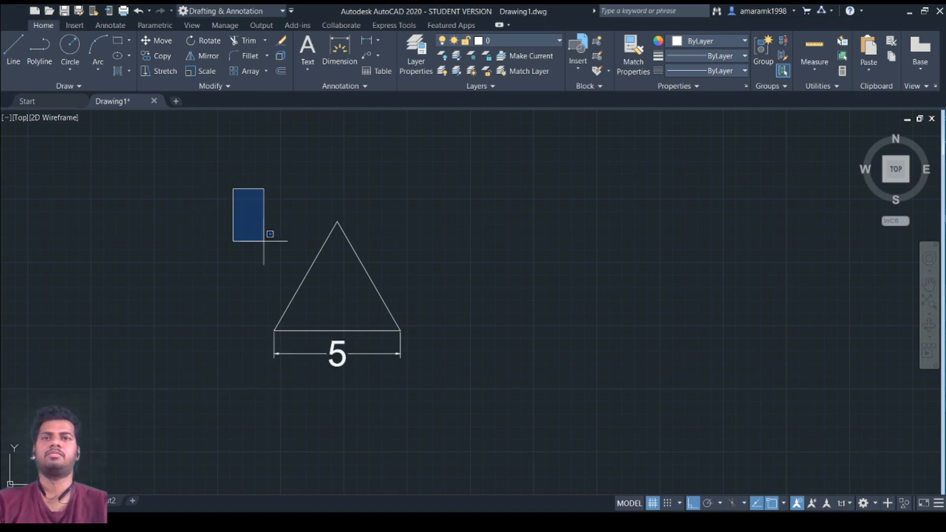
{"action": "left_click", "coordinate": [425, 399]}
{"action": "key", "text": "Delete"}
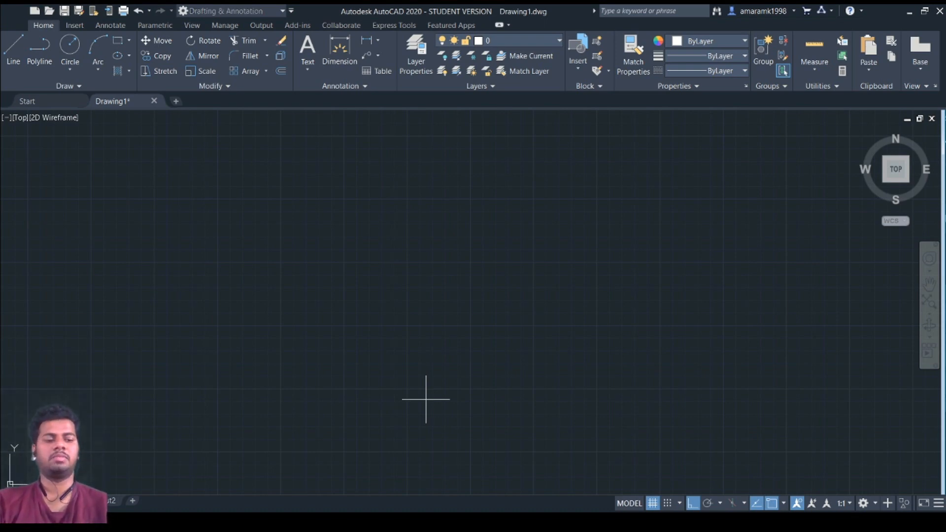
Draw an octagon and, to its right, a hexagon of similar size, each defined by its horizontal bottom edge.
{"action": "left_click", "coordinate": [281, 325]}
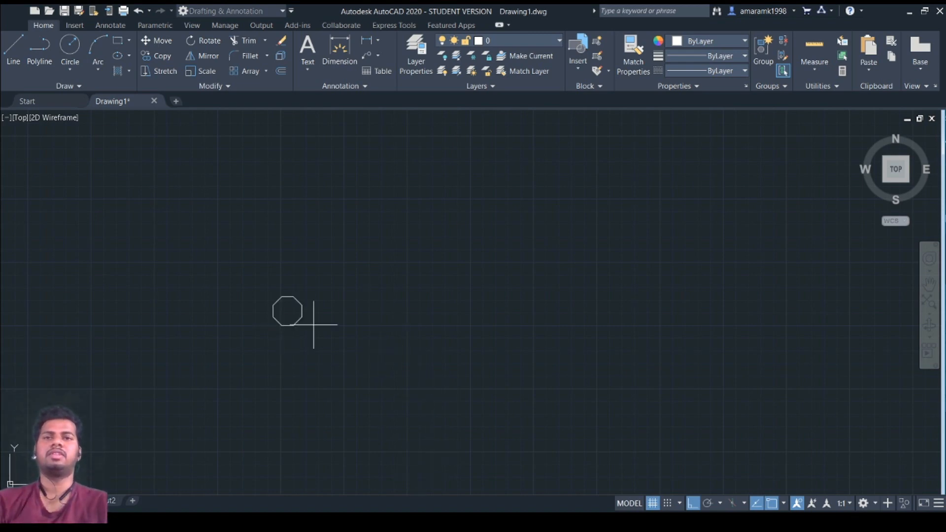
{"action": "left_click", "coordinate": [338, 325]}
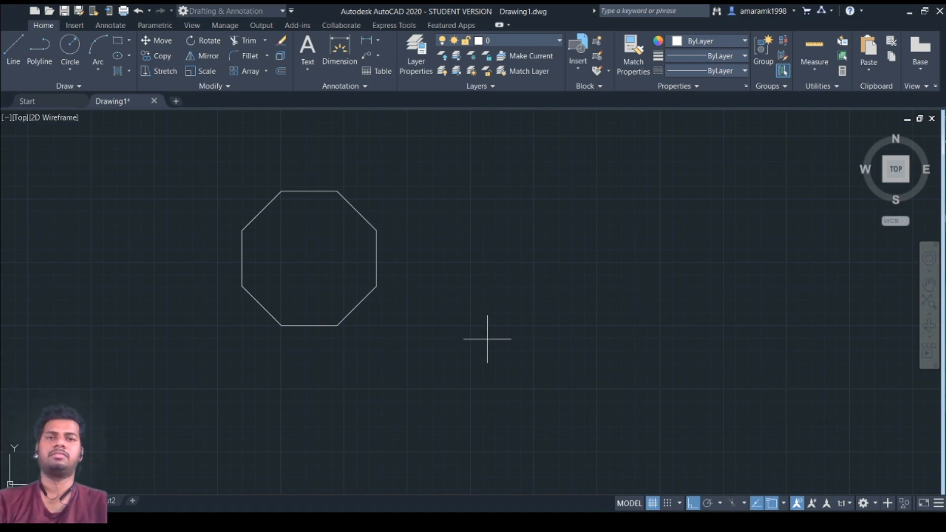
{"action": "left_click", "coordinate": [494, 311]}
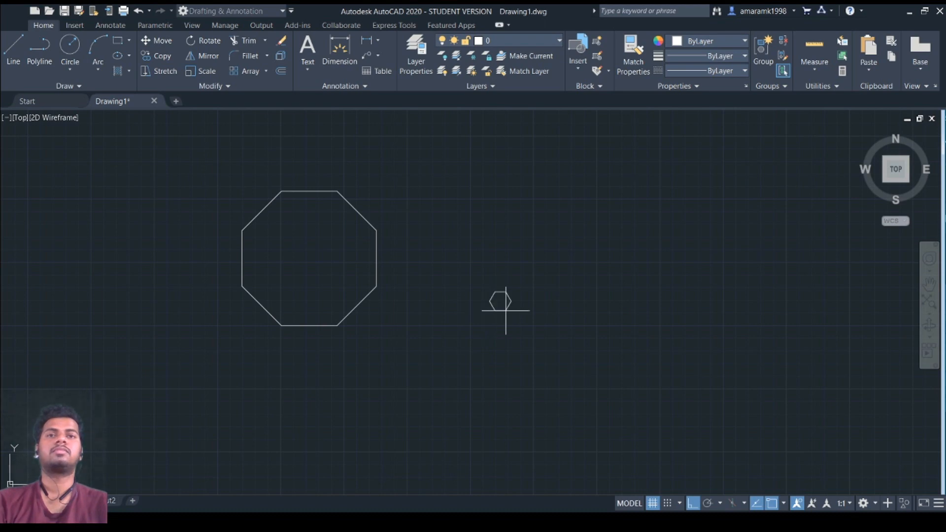
{"action": "left_click", "coordinate": [559, 310]}
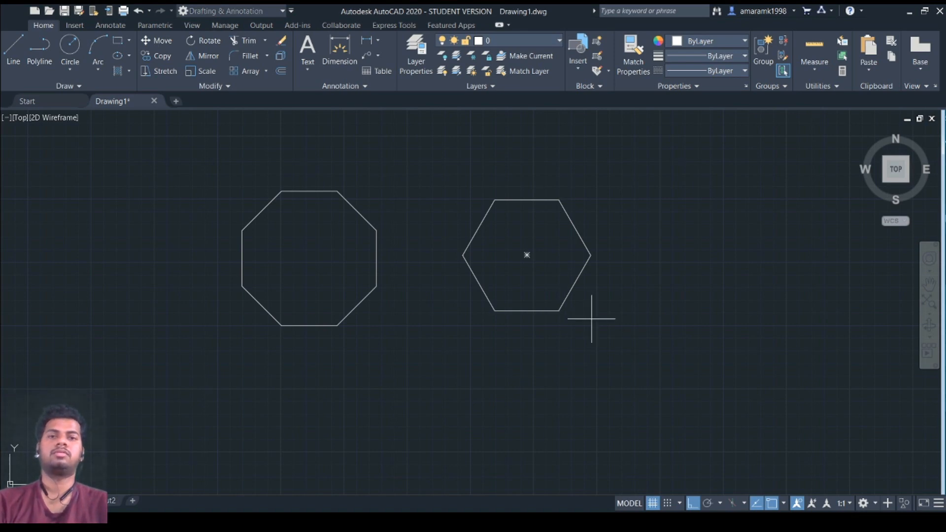
Draw a pentagon right of the hexagon and a square below the octagon, each defined by its bottom edge.
{"action": "left_click", "coordinate": [643, 353]}
{"action": "left_click", "coordinate": [713, 353]}
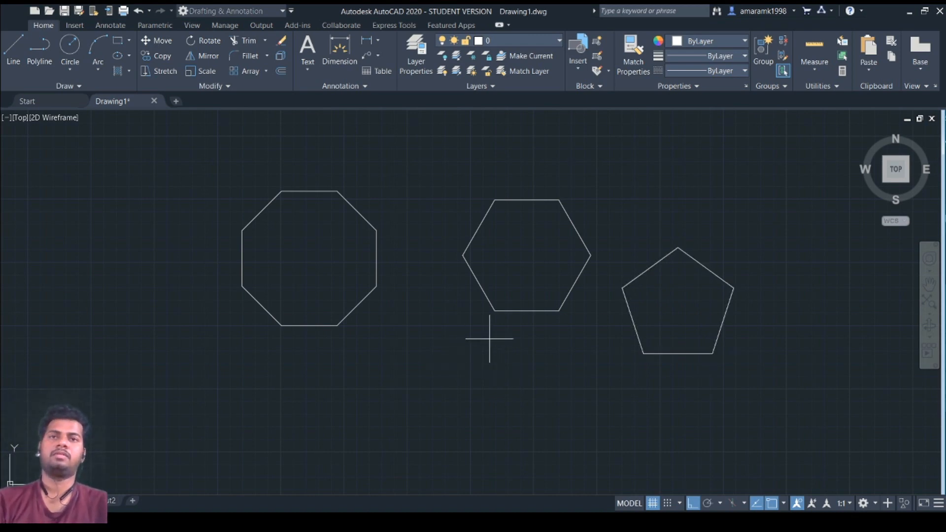
{"action": "scroll", "coordinate": [492, 339], "scroll_direction": "down", "scroll_amount": 2}
{"action": "scroll", "coordinate": [521, 391], "scroll_direction": "up", "scroll_amount": 2}
{"action": "middle_click_drag", "start_coordinate": [557, 398], "coordinate": [507, 312]}
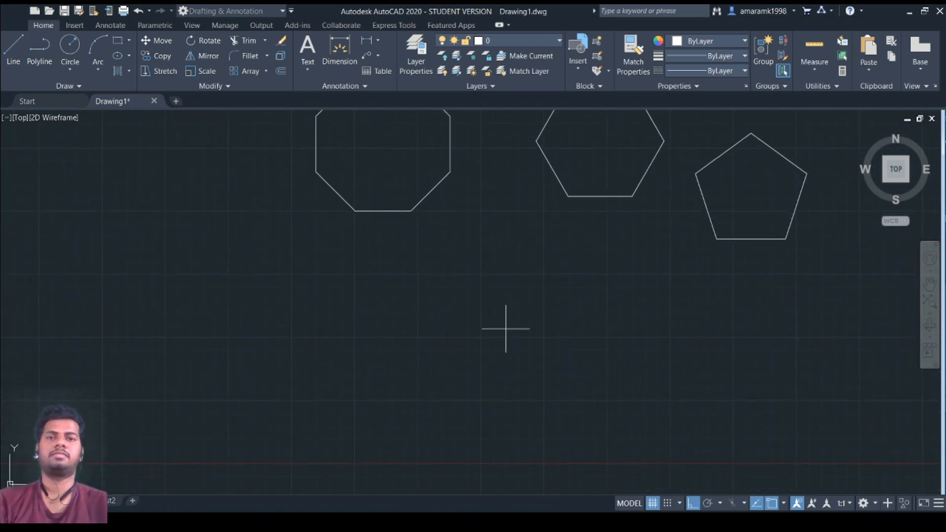
{"action": "left_click", "coordinate": [435, 286]}
{"action": "left_click", "coordinate": [517, 284]}
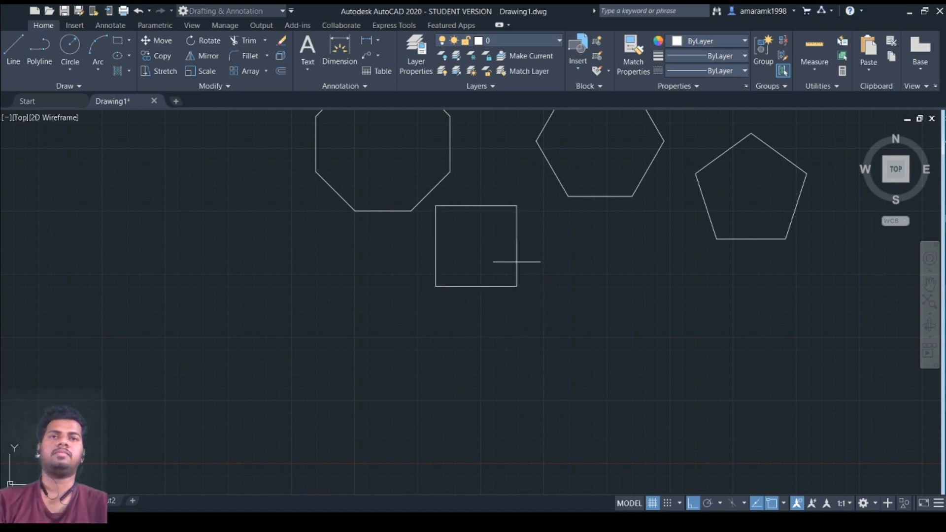
{"action": "middle_click_drag", "start_coordinate": [571, 268], "coordinate": [520, 348]}
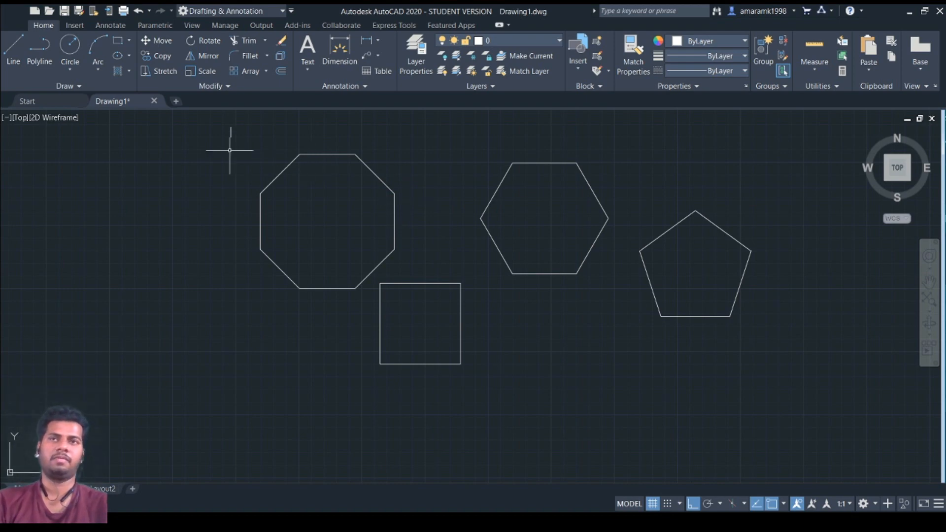
Delete the octagon, hexagon, pentagon and square from the drawing.
{"action": "left_click", "coordinate": [192, 123]}
{"action": "left_click", "coordinate": [834, 426]}
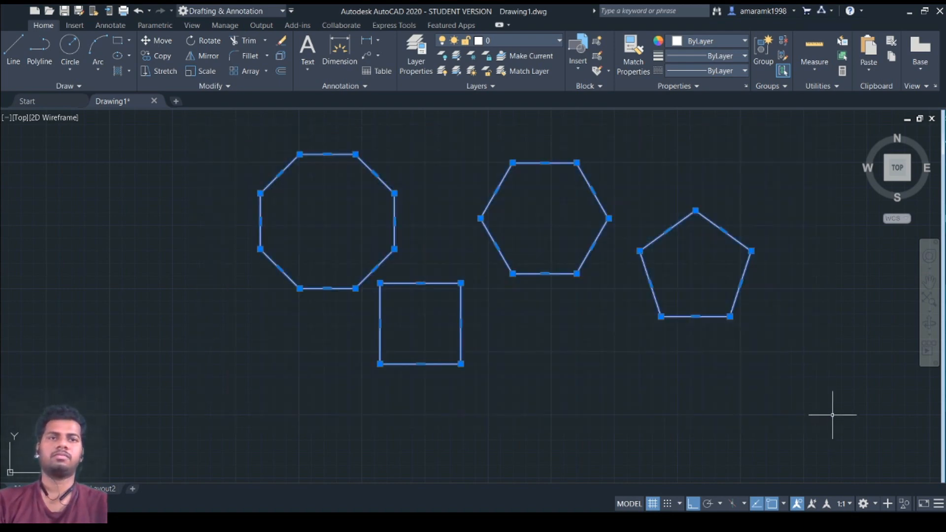
{"action": "key", "text": "Delete"}
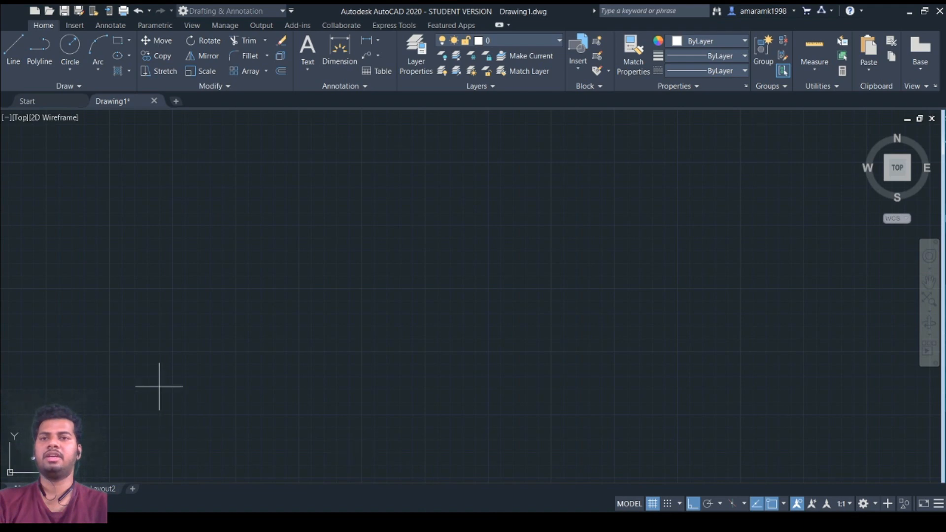
Draw a small upright pentagon by its bottom edge, leaving empty space above and to its right.
{"action": "left_click", "coordinate": [164, 335]}
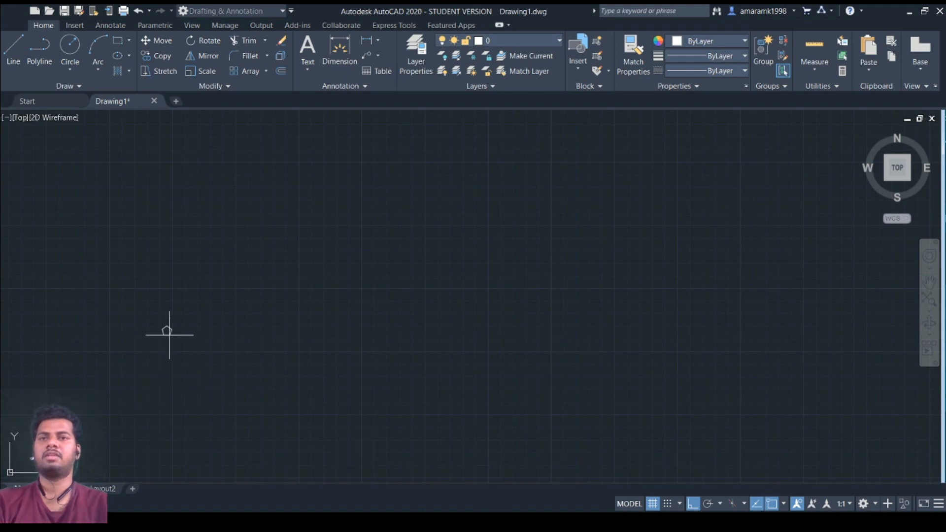
{"action": "left_click", "coordinate": [197, 338]}
{"action": "middle_click_drag", "start_coordinate": [275, 341], "coordinate": [235, 367]}
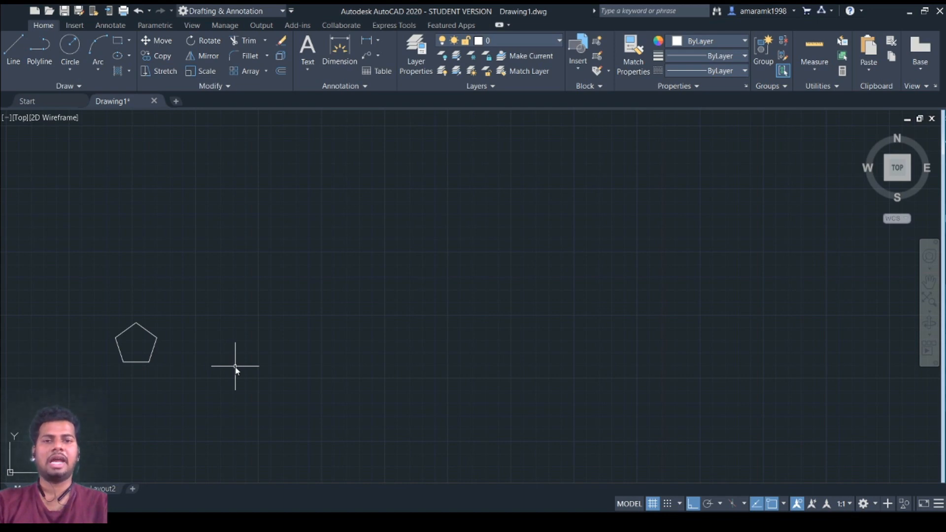
Create a rectangular array from the small pentagon.
{"action": "key", "text": "Return"}
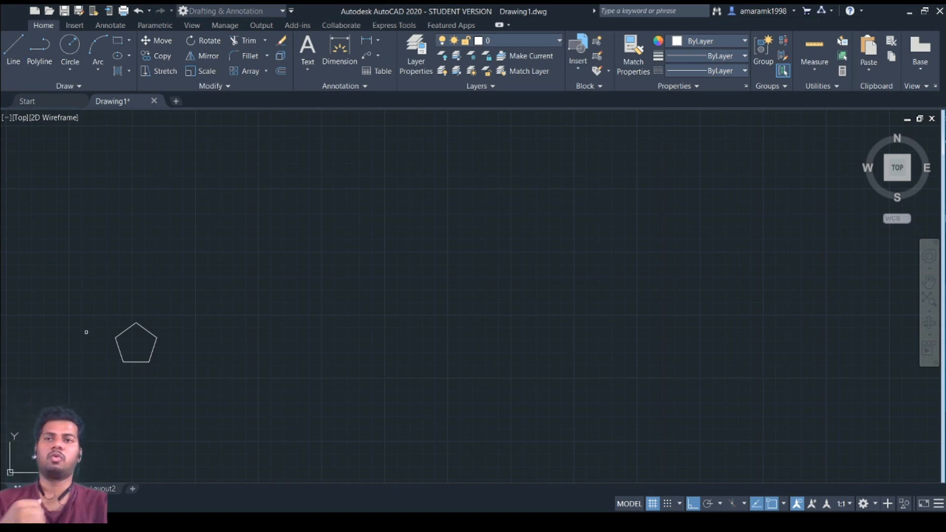
{"action": "left_click", "coordinate": [93, 306]}
{"action": "left_click", "coordinate": [176, 377]}
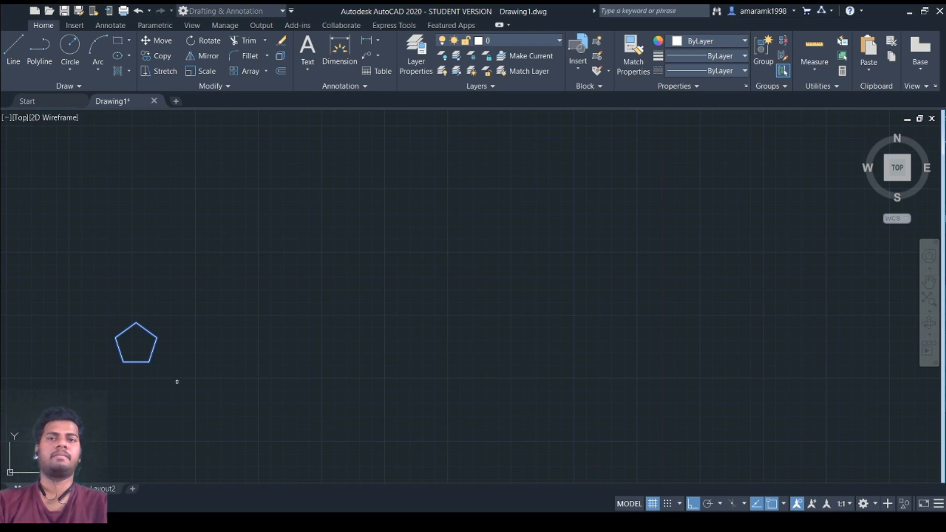
{"action": "key", "text": "Return"}
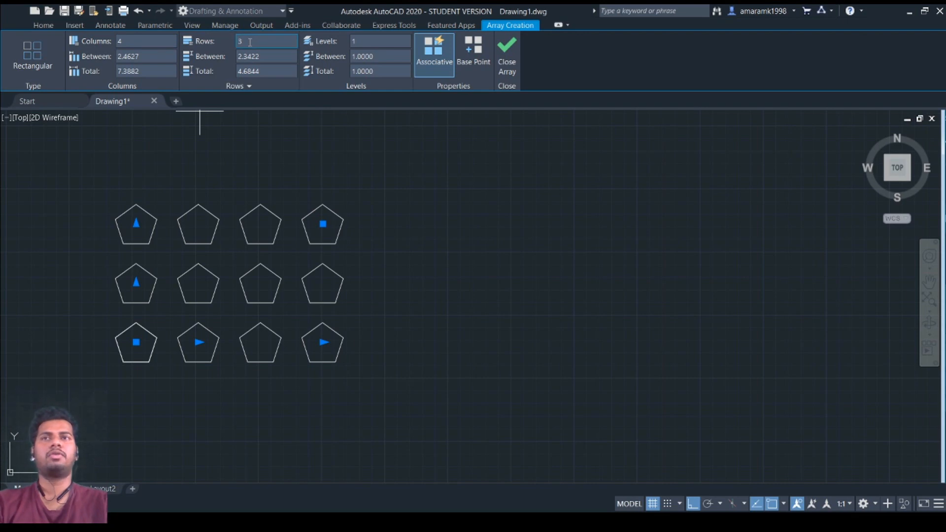
Set the pentagon array to 5 columns and 4 rows.
{"action": "left_click", "coordinate": [120, 41]}
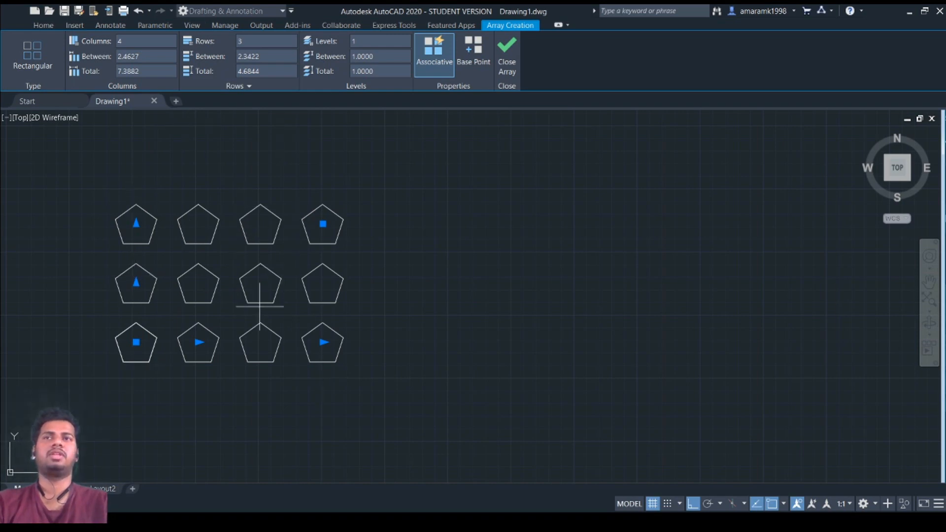
{"action": "left_click", "coordinate": [143, 40]}
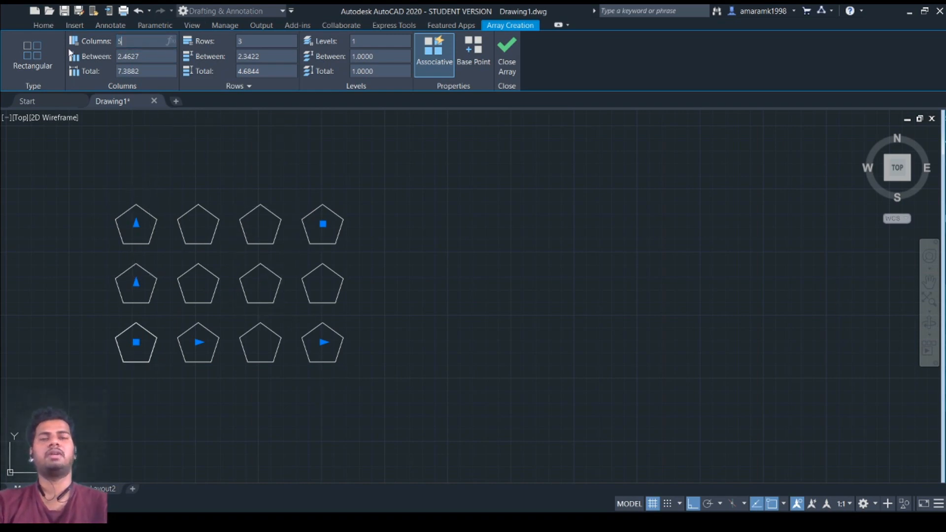
{"action": "type", "text": "5"}
{"action": "key", "text": "Tab"}
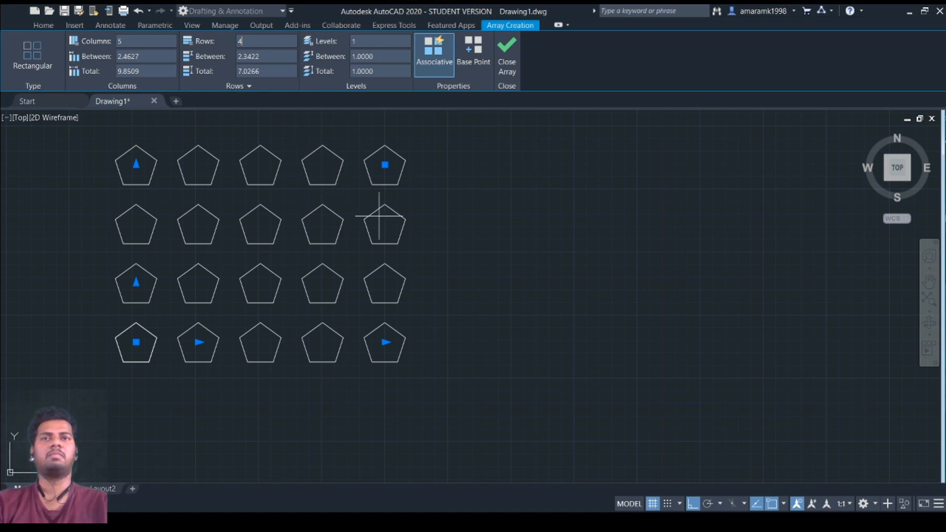
{"action": "mouse_move", "coordinate": [380, 217]}
{"action": "middle_mouse_down"}
{"action": "mouse_move", "coordinate": [422, 237]}
{"action": "mouse_move", "coordinate": [499, 233]}
{"action": "middle_mouse_up"}
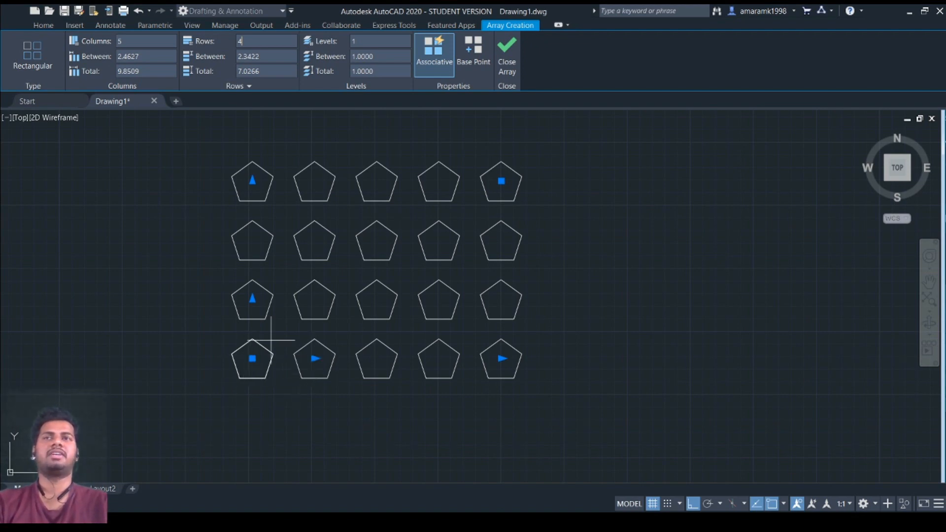
Set the pentagon array's column spacing to 3, followed by a total column distance of 16.
{"action": "left_click", "coordinate": [154, 58]}
{"action": "type", "text": "3"}
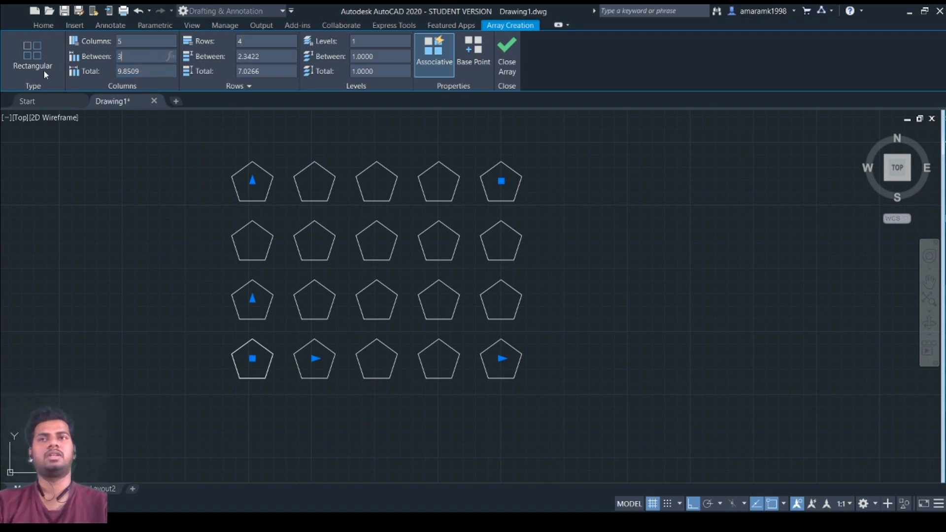
{"action": "key", "text": "Return"}
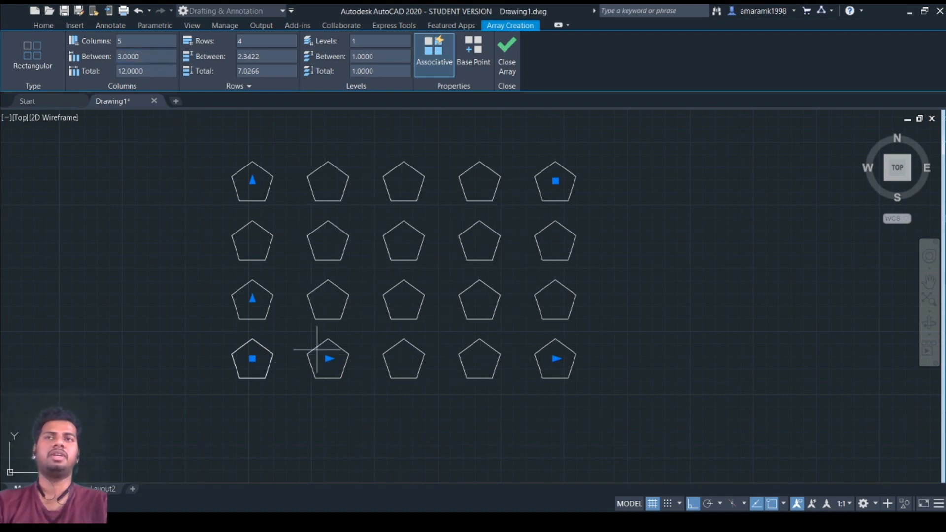
{"action": "left_click", "coordinate": [155, 73]}
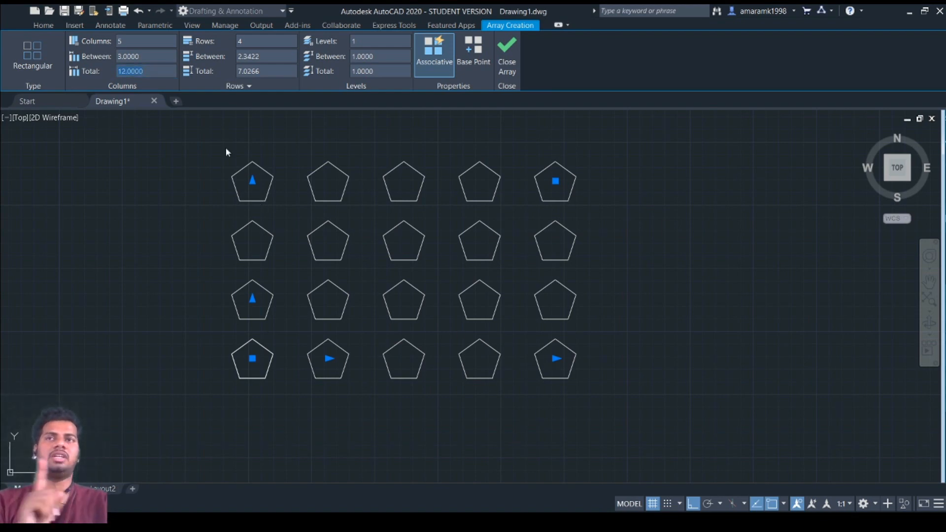
{"action": "type", "text": "16"}
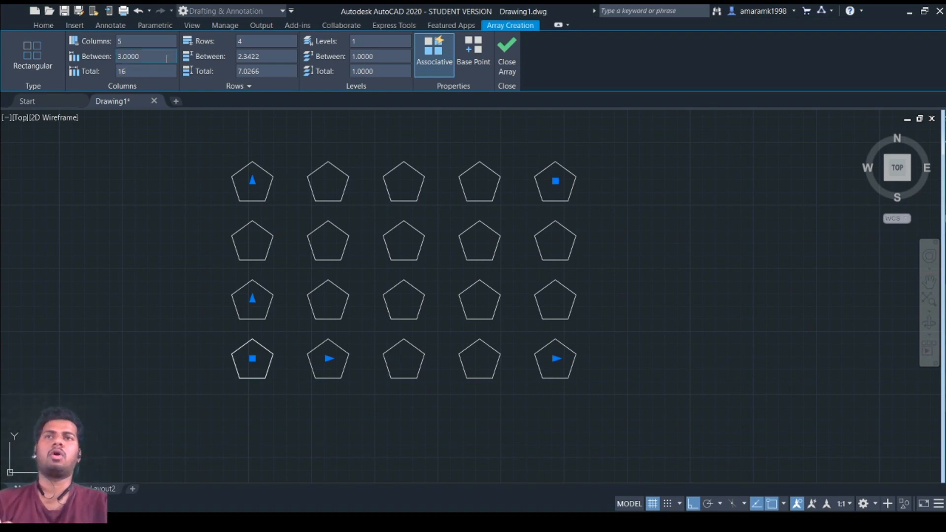
{"action": "key", "text": "Return"}
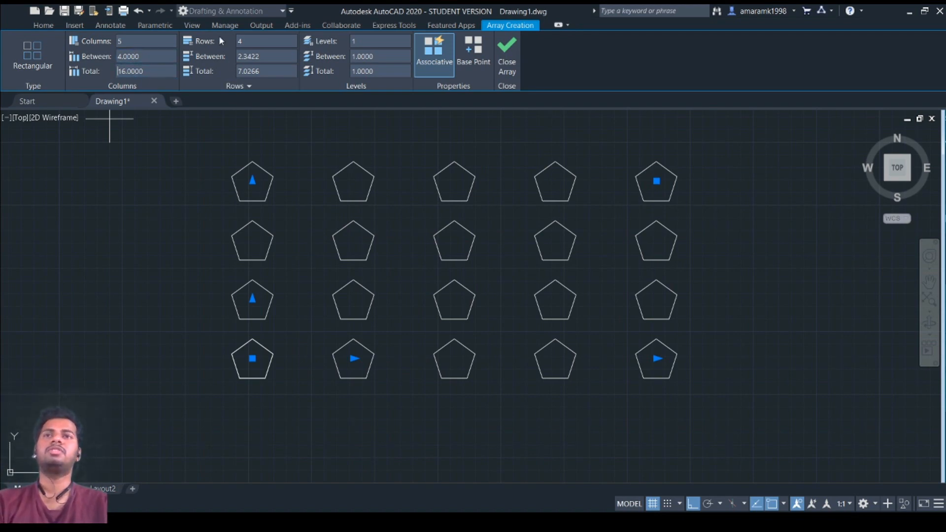
Set the pentagon array's row spacing to 3 and finish the array.
{"action": "left_click", "coordinate": [261, 54]}
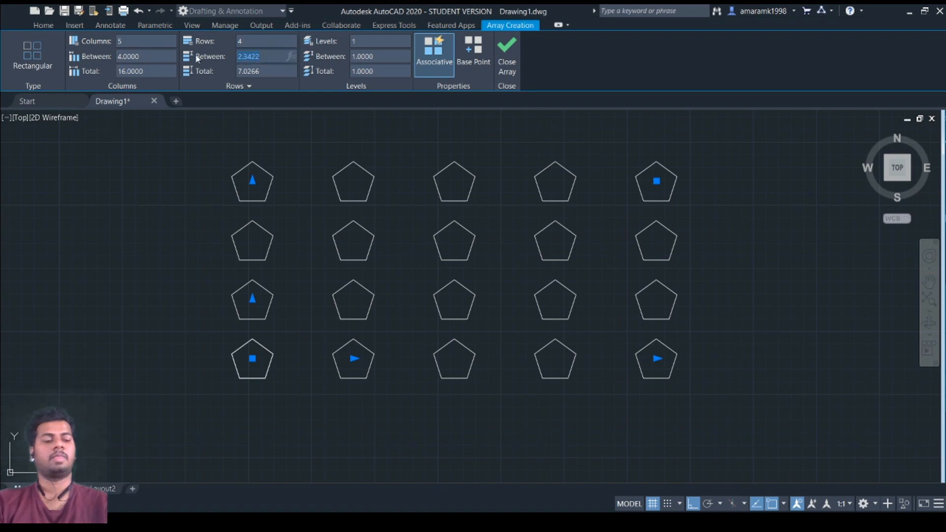
{"action": "key", "text": "Return"}
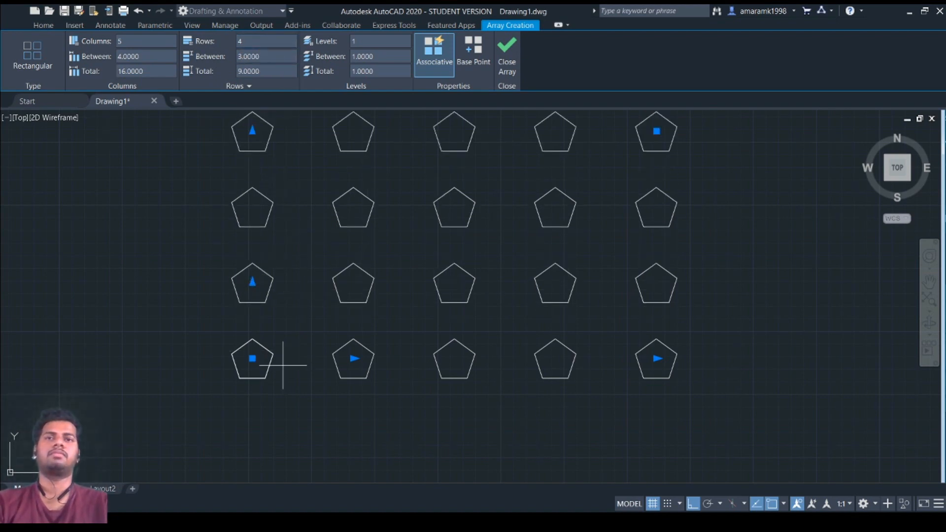
{"action": "middle_click_drag", "start_coordinate": [330, 340], "coordinate": [329, 354]}
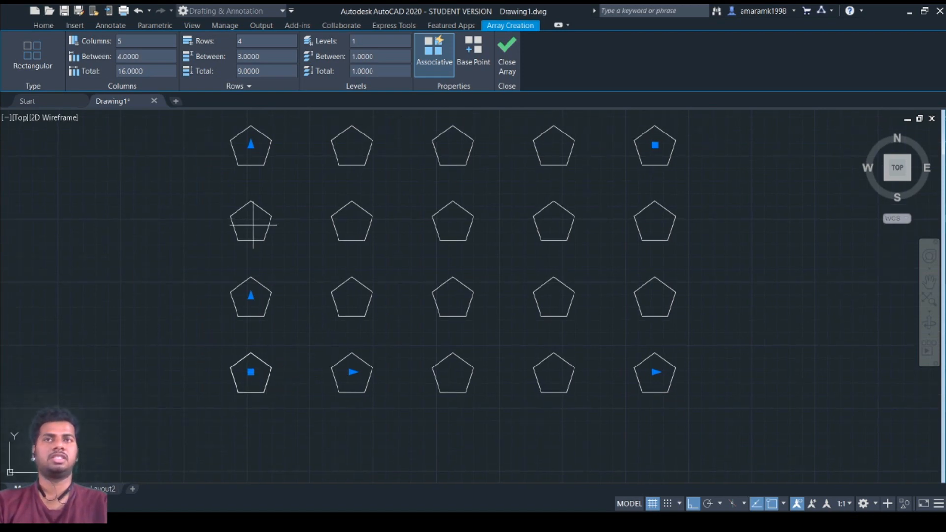
{"action": "scroll", "coordinate": [384, 238], "scroll_direction": "down", "scroll_amount": 2}
{"action": "scroll", "coordinate": [389, 232], "scroll_direction": "up", "scroll_amount": 2}
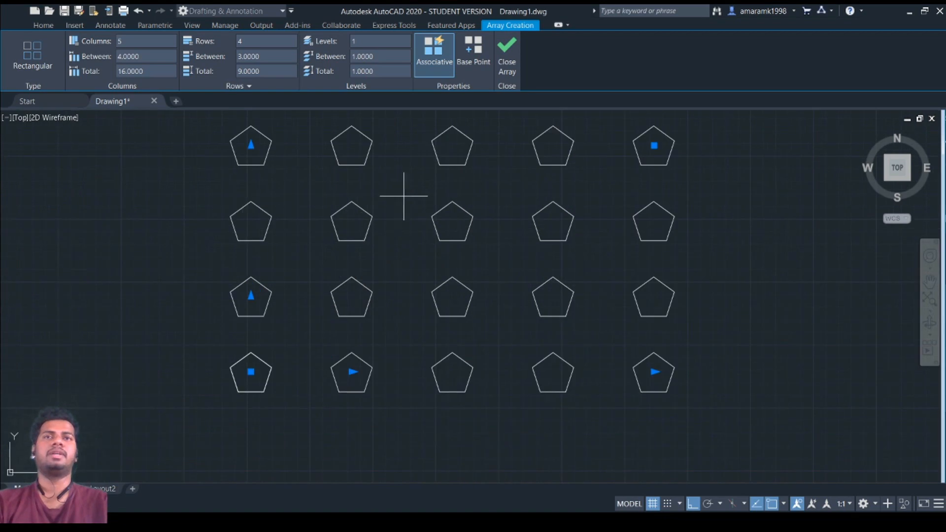
{"action": "left_click", "coordinate": [508, 49]}
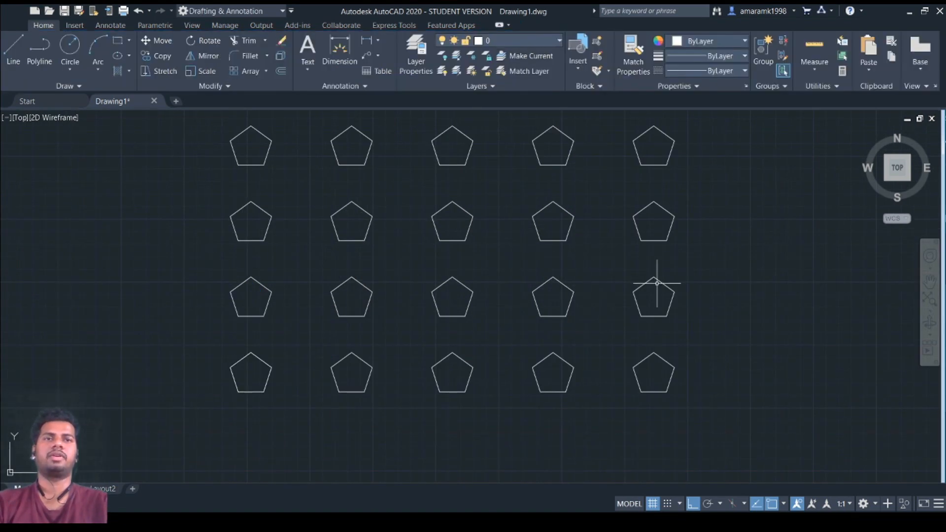
Delete the entire associative pentagon array as one object, and undo back to the single original pentagon.
{"action": "left_click", "coordinate": [275, 137]}
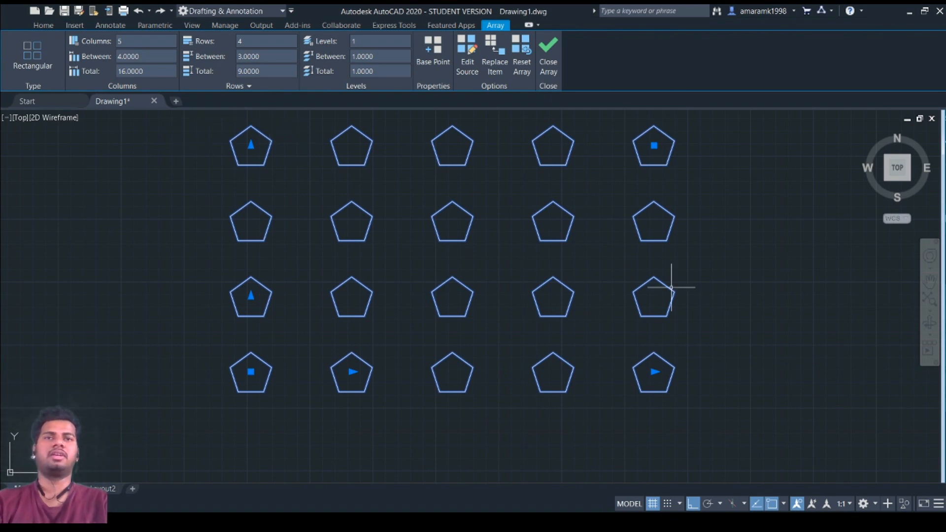
{"action": "key", "text": "Escape"}
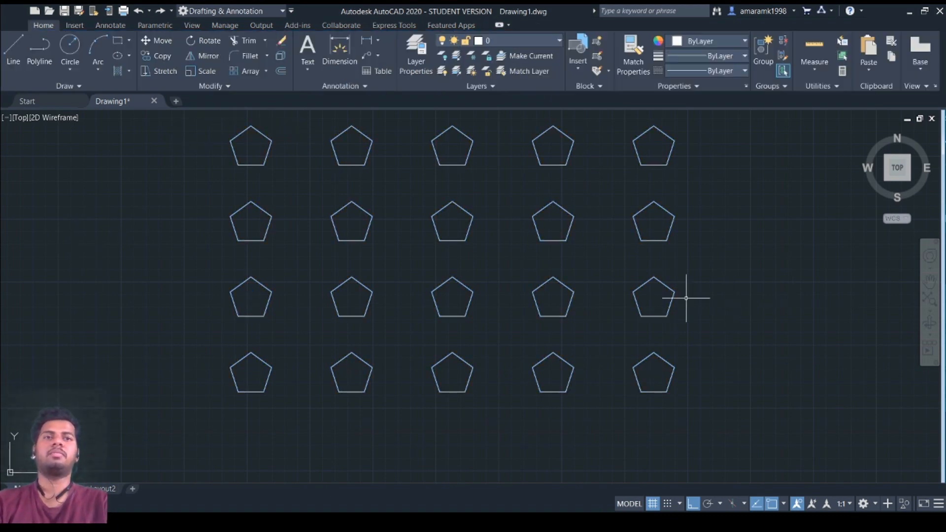
{"action": "left_click", "coordinate": [665, 286]}
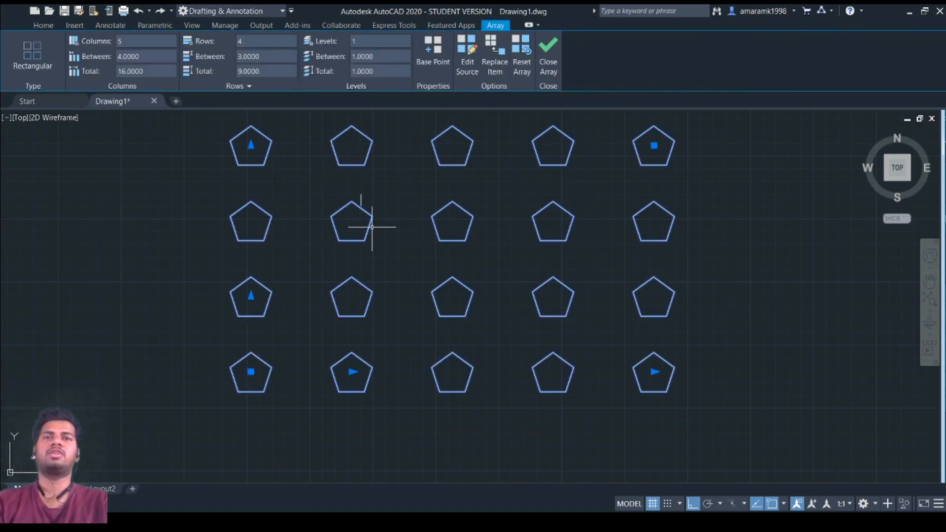
{"action": "key", "text": "Delete"}
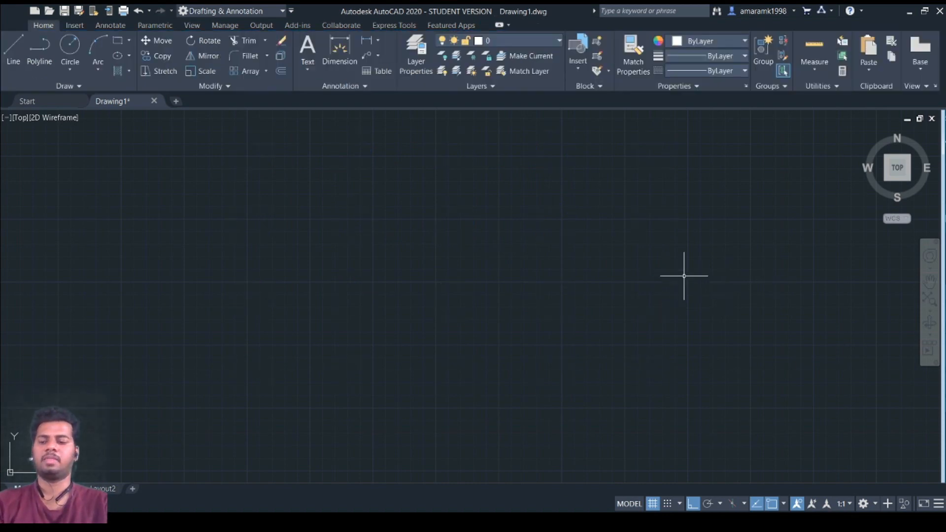
{"action": "key", "text": "ctrl+z"}
{"action": "key", "text": "ctrl+z"}
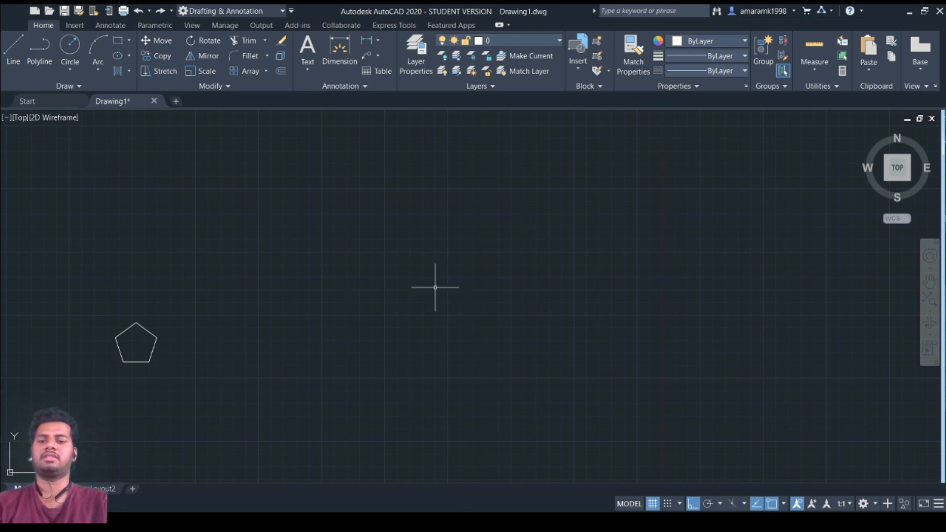
Create a new rectangular array from the single small pentagon.
{"action": "type", "text": "ar"}
{"action": "key", "text": "Return"}
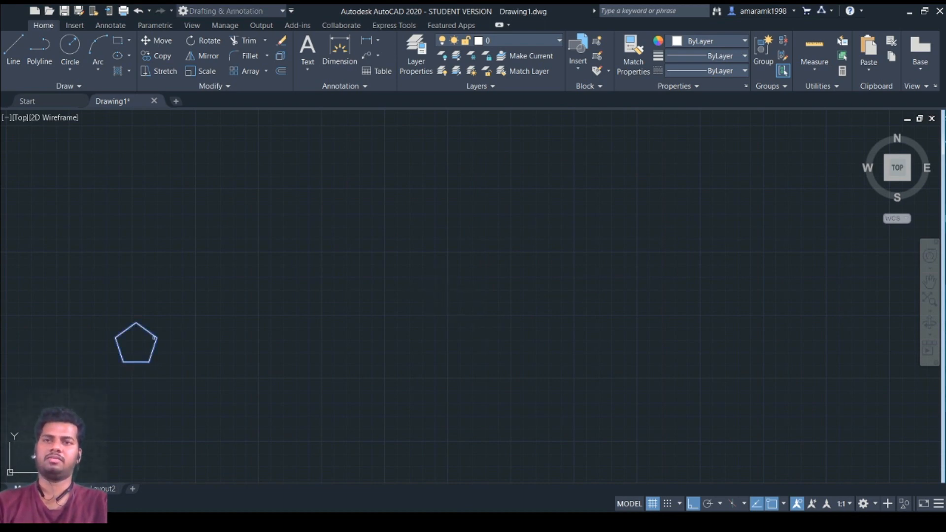
{"action": "key", "text": "Return"}
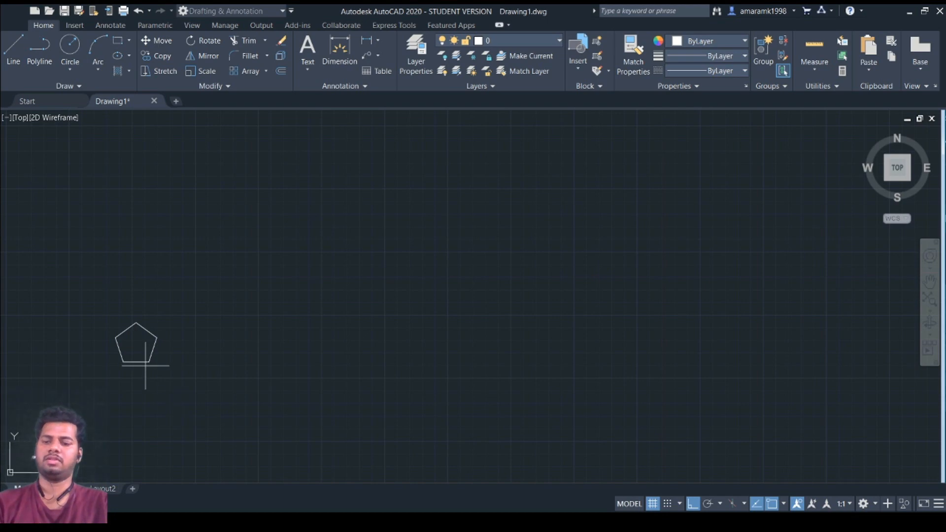
{"action": "type", "text": "r"}
{"action": "key", "text": "Return"}
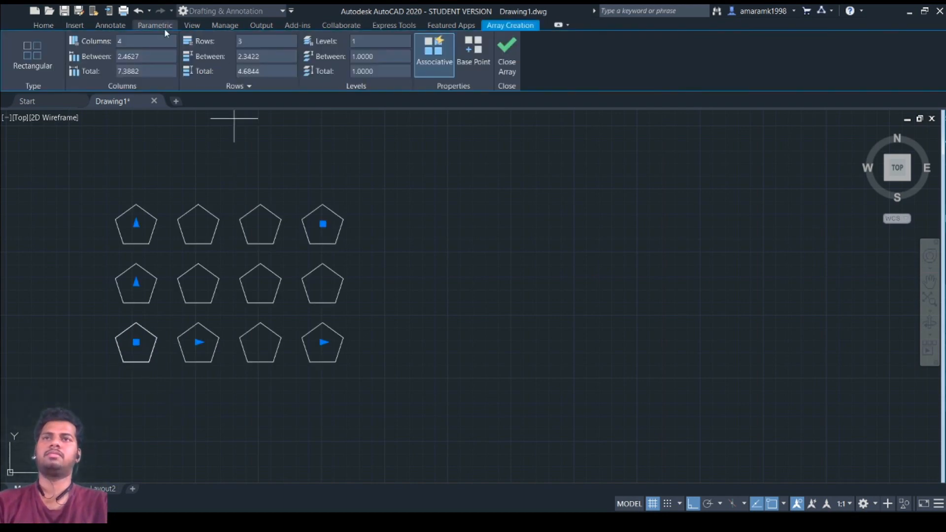
Set the new pentagon array to 5 columns with a total column distance of 16.
{"action": "left_click", "coordinate": [158, 43]}
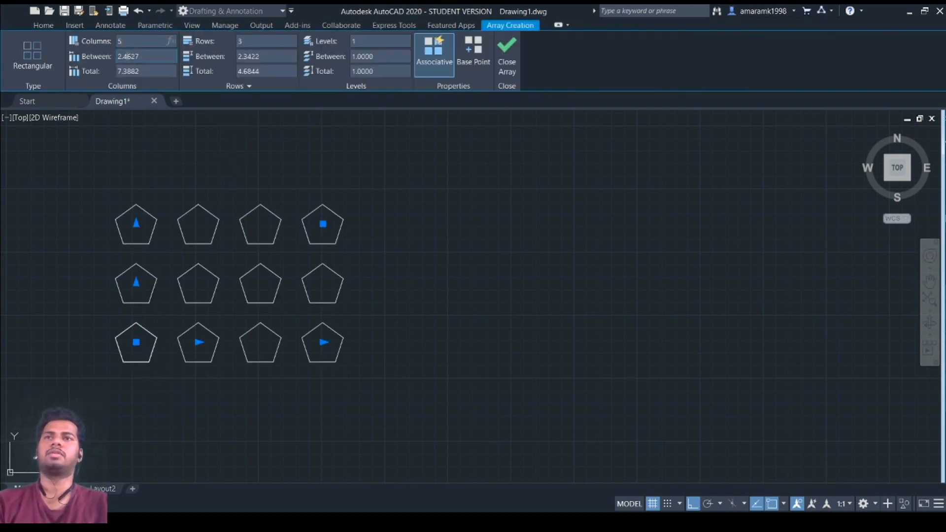
{"action": "key", "text": "Return"}
{"action": "left_click", "coordinate": [90, 72]}
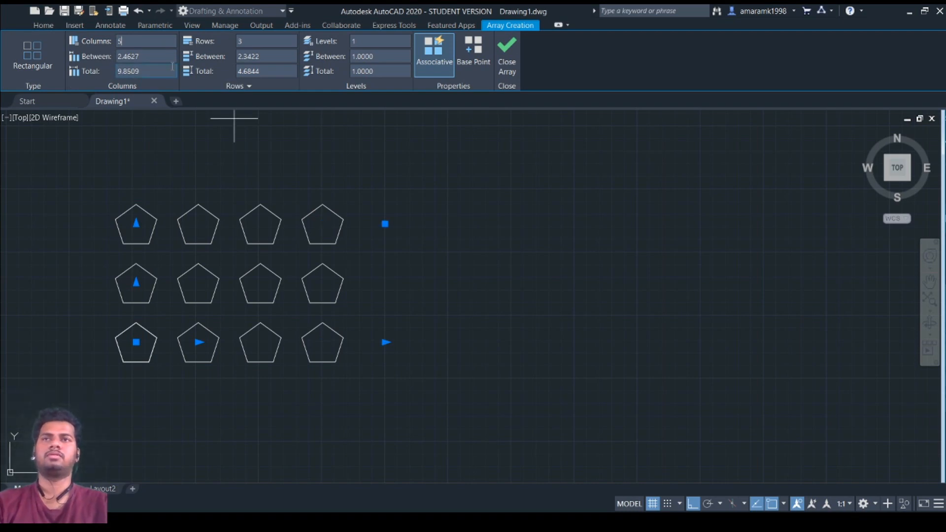
{"action": "type", "text": "16"}
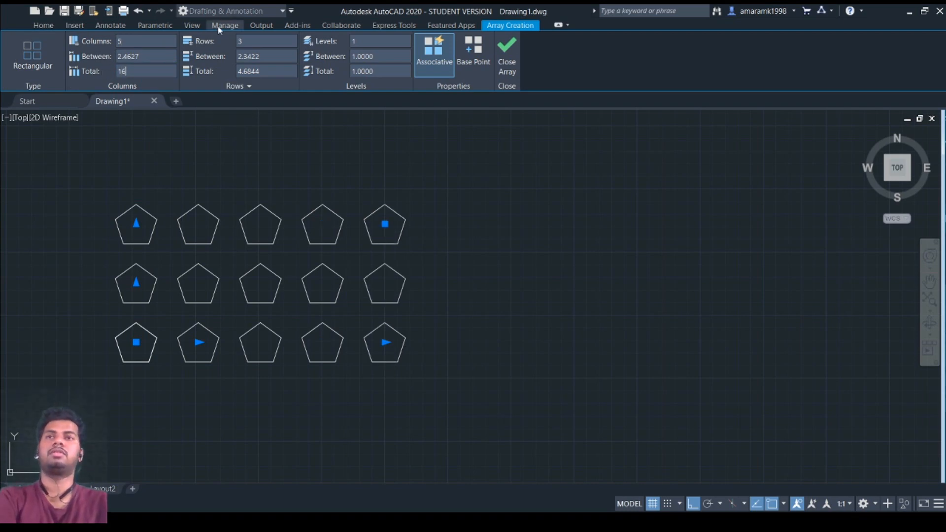
{"action": "key", "text": "Tab"}
Set the new pentagon array to 4 rows with a row spacing of 3.
{"action": "type", "text": "4"}
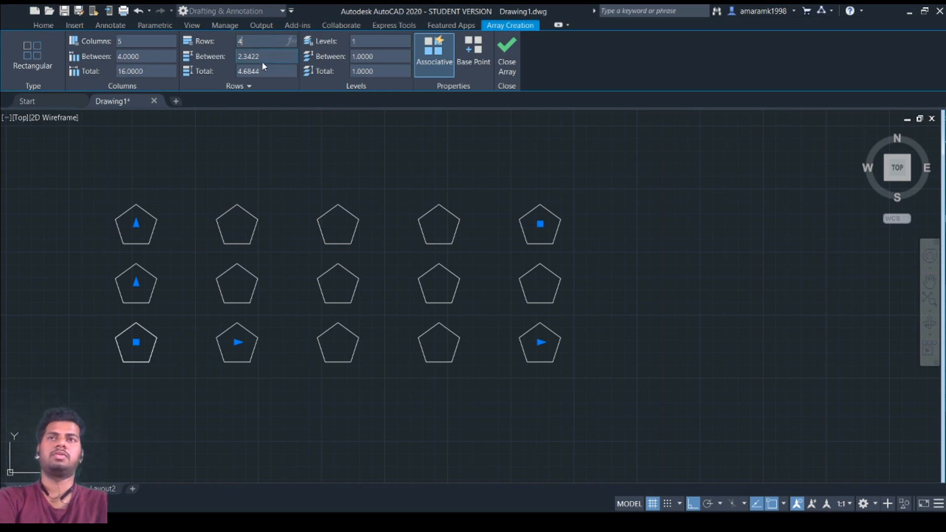
{"action": "key", "text": "Tab"}
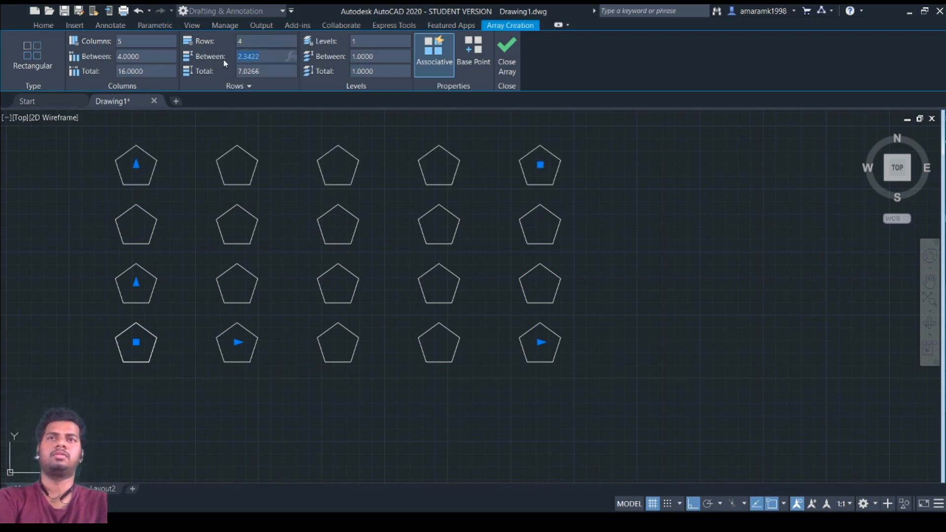
{"action": "key", "text": "Return"}
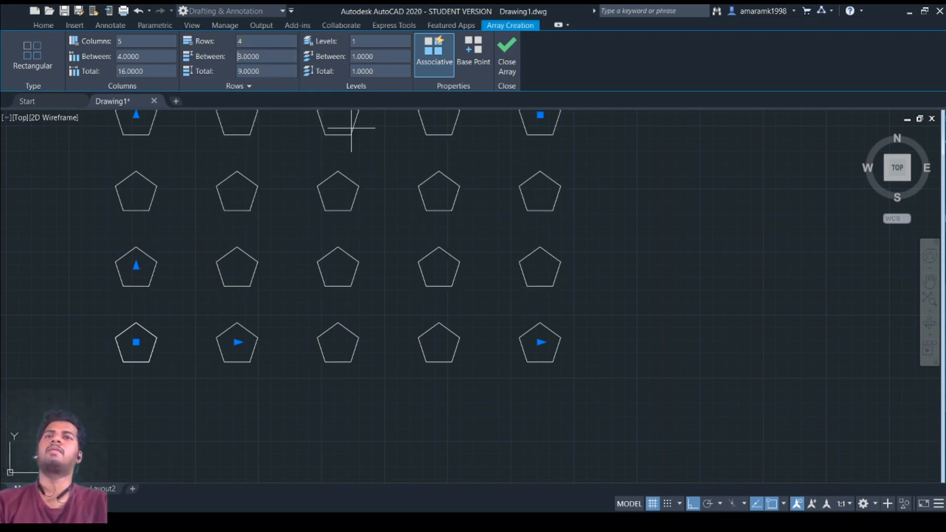
Turn off the Associative option for the pentagon array and finish the array.
{"action": "middle_click_drag", "start_coordinate": [469, 254], "coordinate": [585, 304]}
{"action": "scroll", "coordinate": [585, 305], "scroll_direction": "down", "scroll_amount": 2}
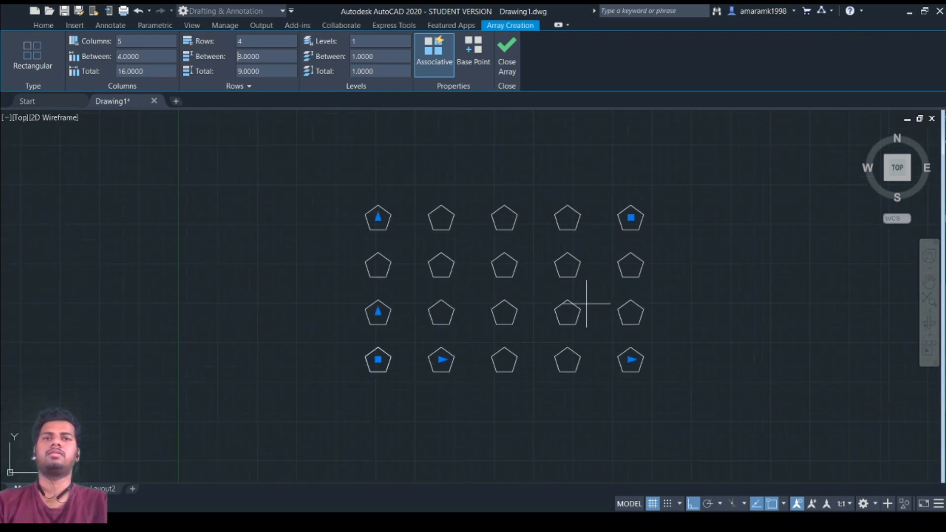
{"action": "scroll", "coordinate": [566, 279], "scroll_direction": "up", "scroll_amount": 2}
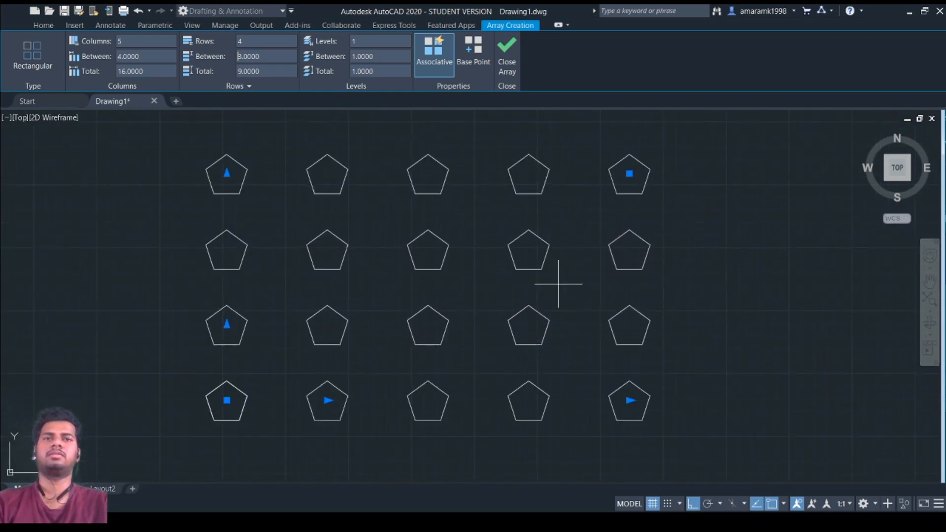
{"action": "middle_click_drag", "start_coordinate": [558, 283], "coordinate": [577, 285]}
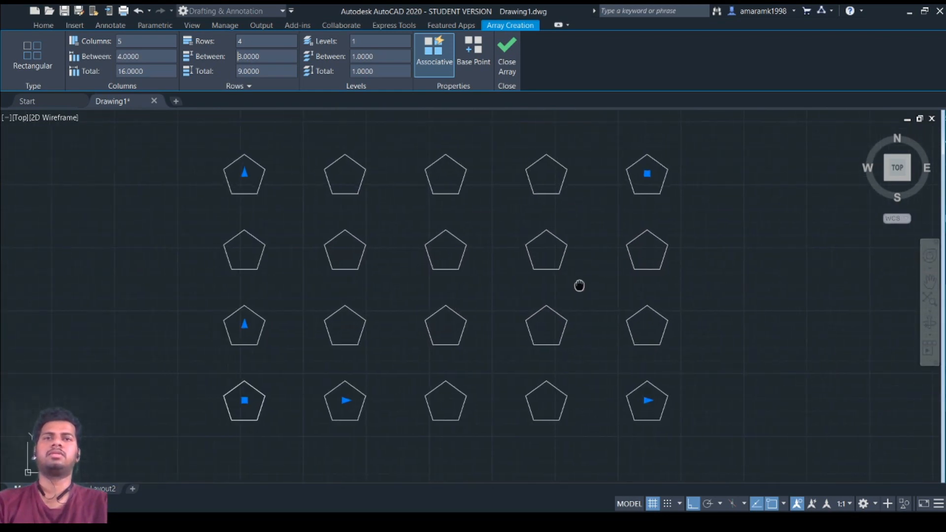
{"action": "left_click", "coordinate": [433, 65]}
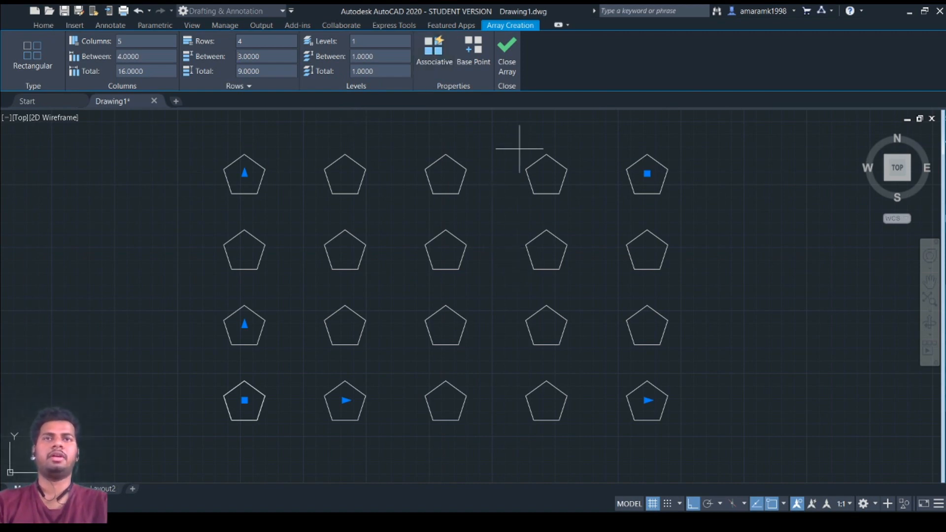
{"action": "left_click", "coordinate": [506, 68]}
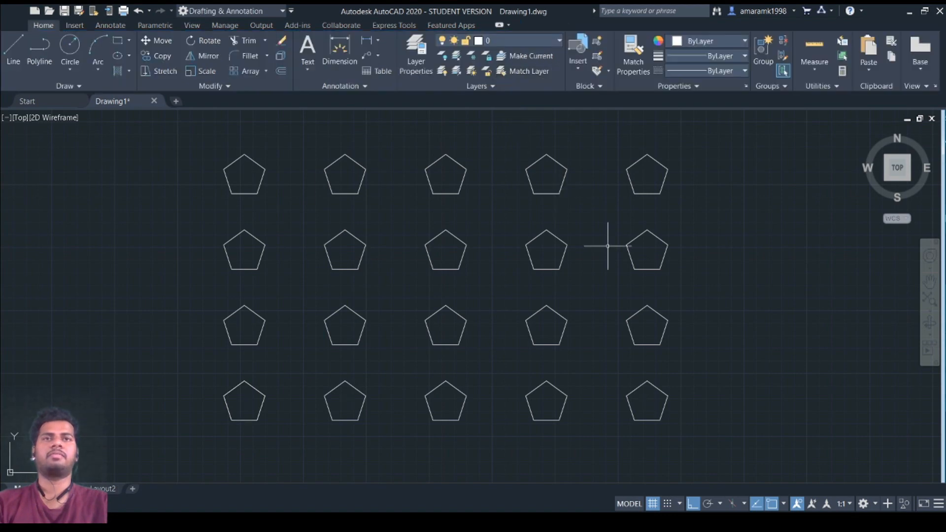
Delete the single pentagon in the second row, fourth column, and undo the deletion.
{"action": "left_click", "coordinate": [527, 245]}
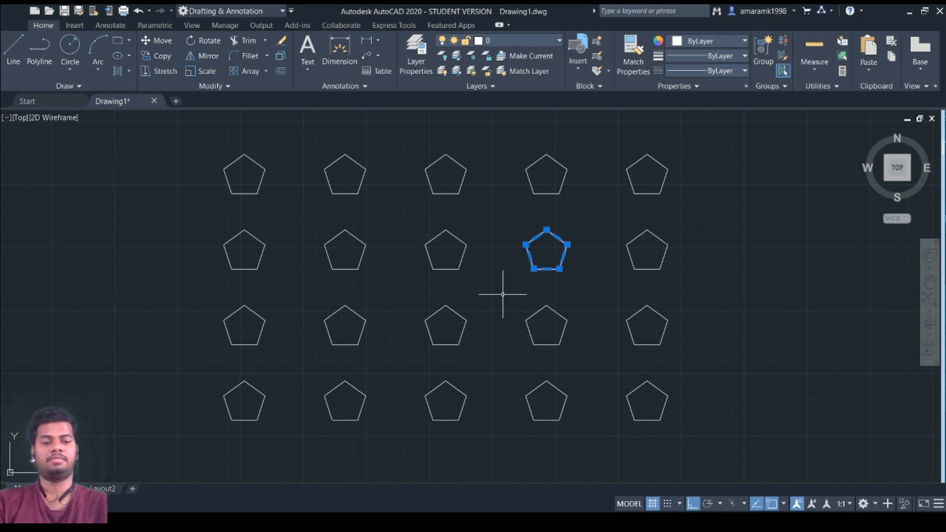
{"action": "key", "text": "Delete"}
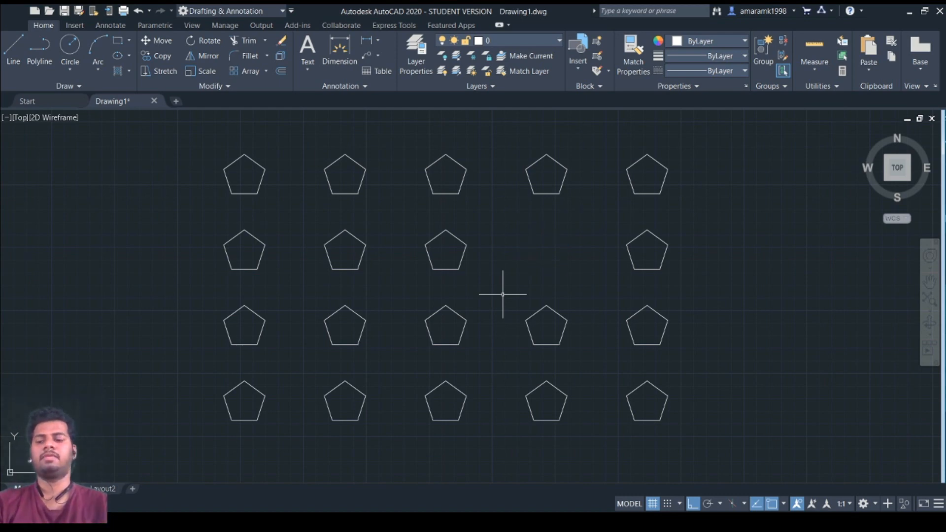
{"action": "key", "text": "ctrl+z"}
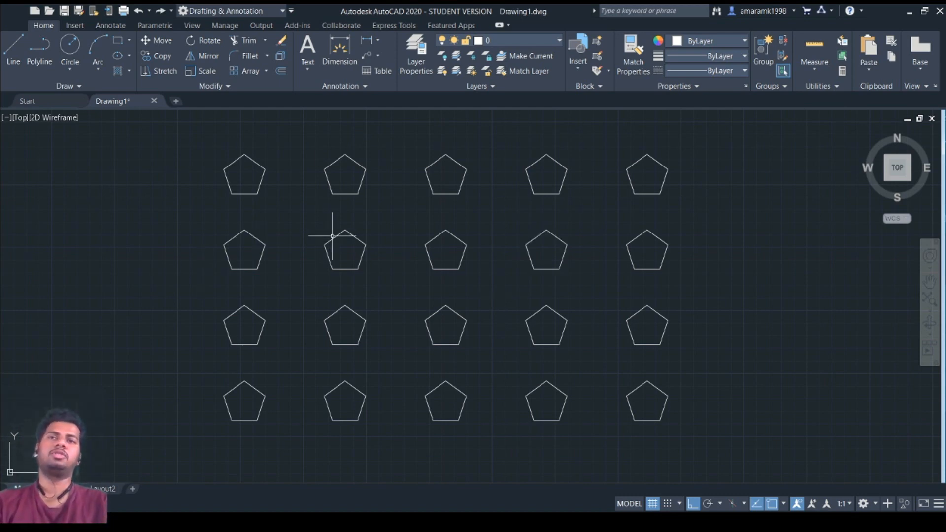
Delete the six inner pentagons of the array together, and undo the deletion.
{"action": "left_click_drag", "start_coordinate": [309, 225], "coordinate": [595, 369]}
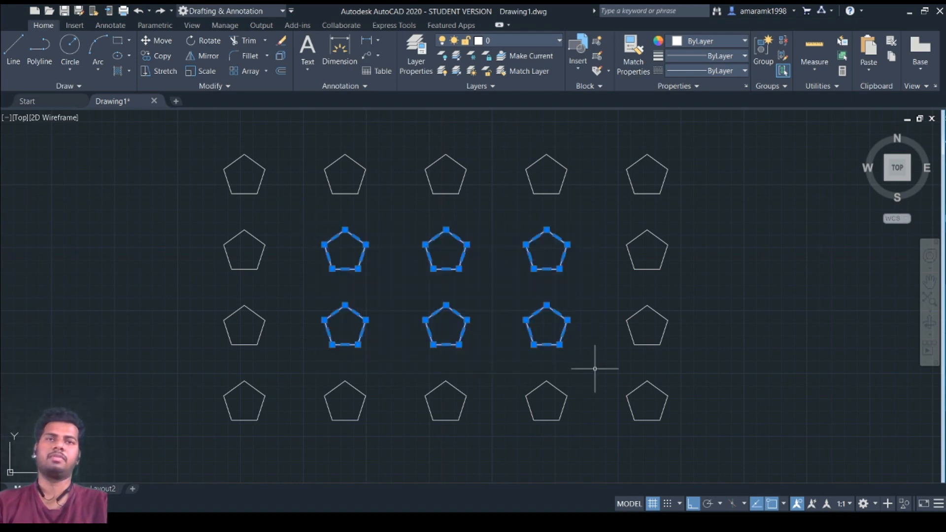
{"action": "key", "text": "Delete"}
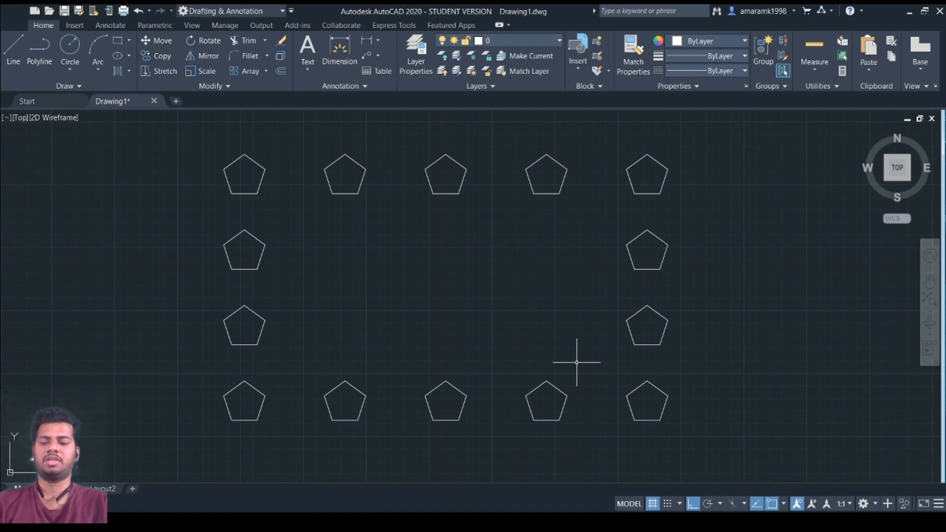
{"action": "key", "text": "ctrl+z"}
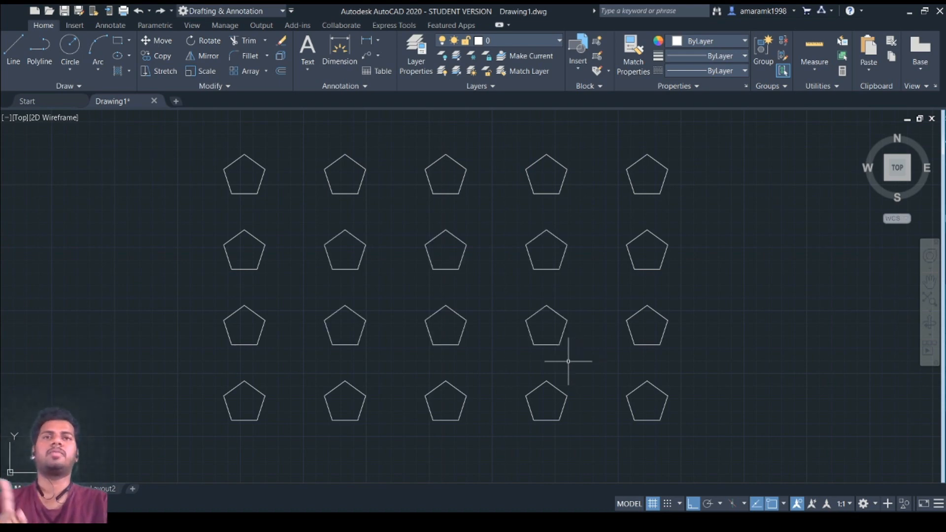
Select only the pentagon in the second row, second column, and clear the selection.
{"action": "left_click", "coordinate": [356, 236]}
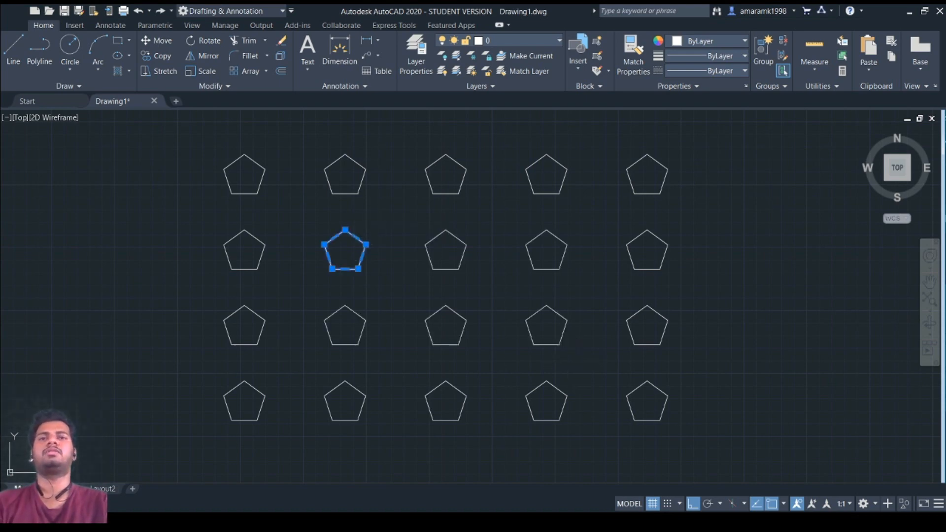
{"action": "key", "text": "Return"}
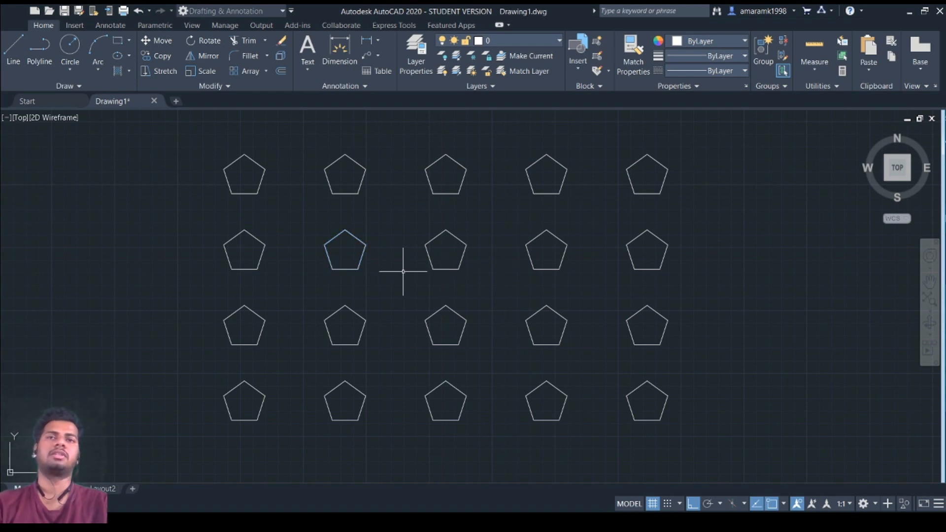
{"action": "left_click", "coordinate": [294, 224]}
{"action": "left_click", "coordinate": [408, 298]}
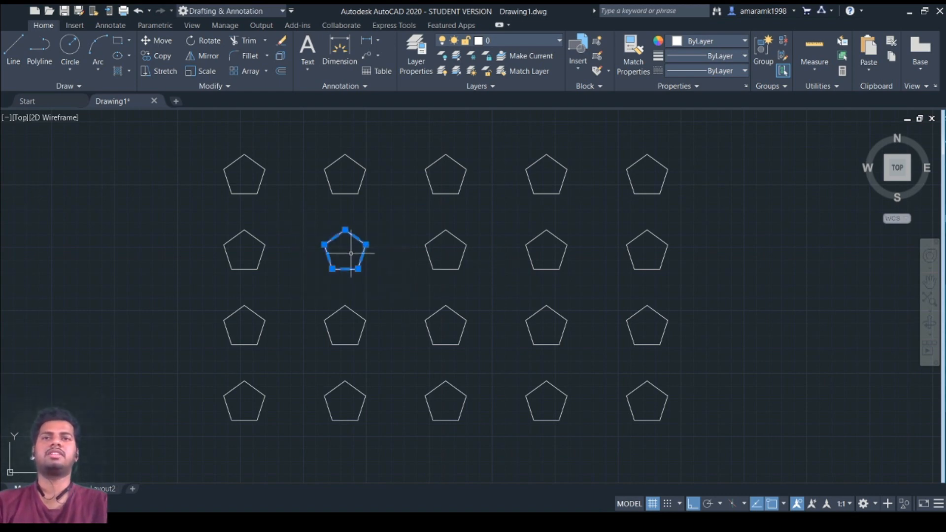
{"action": "key", "text": "Escape"}
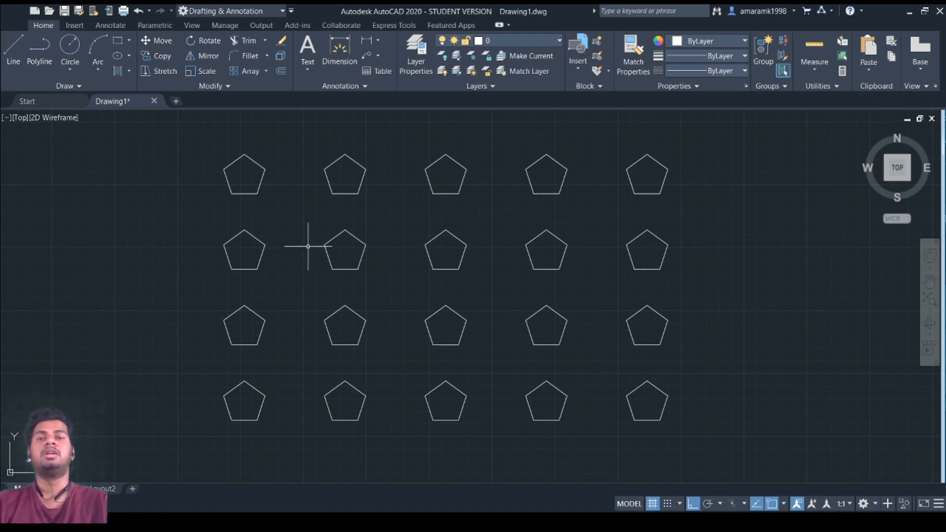
Erase the six inner pentagons in the two middle rows with one window selection, and undo the erasure.
{"action": "left_click", "coordinate": [306, 221]}
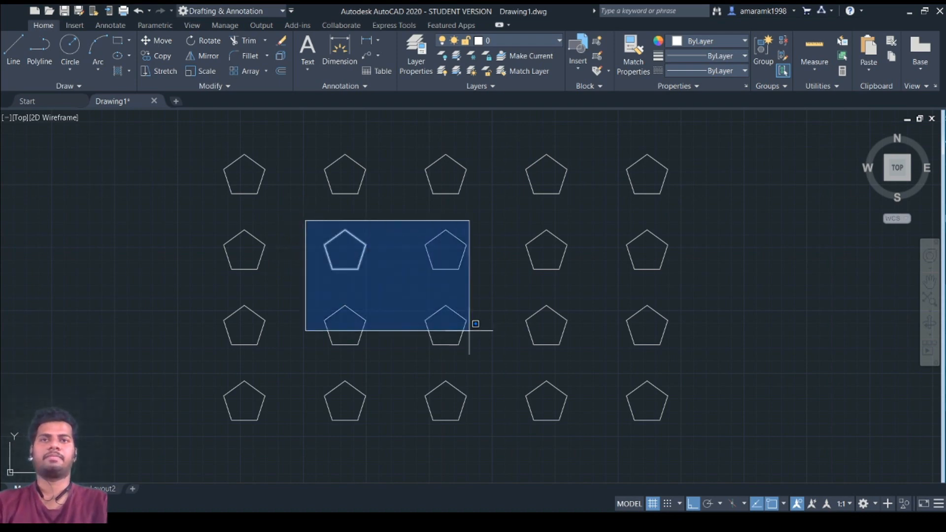
{"action": "left_click", "coordinate": [580, 368]}
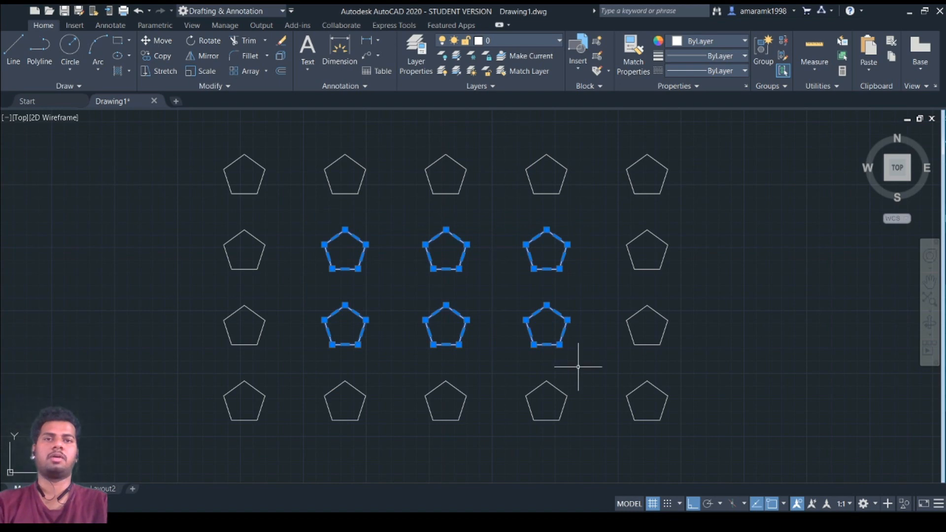
{"action": "key", "text": "Delete"}
{"action": "key", "text": "ctrl+z"}
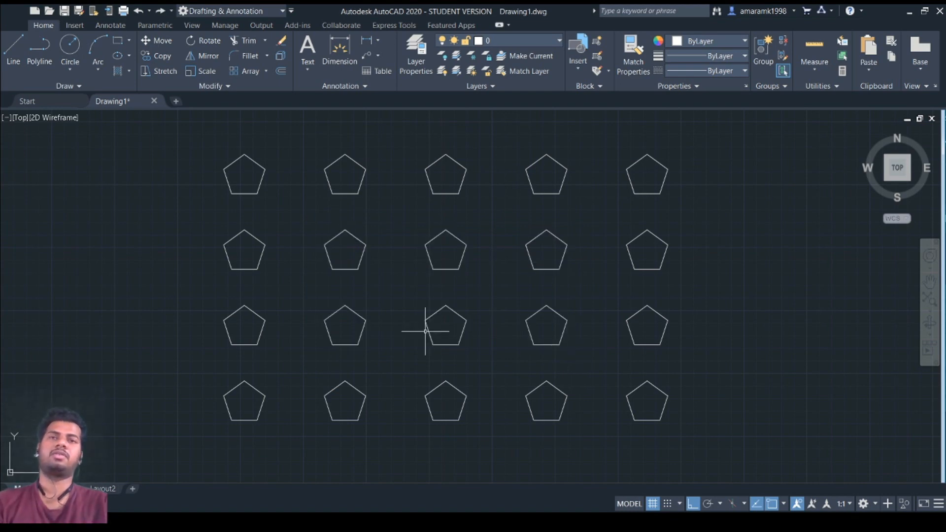
Stretch the upper-right edge of the pentagon in the second row, second column, outward, and undo the change.
{"action": "left_click", "coordinate": [356, 238]}
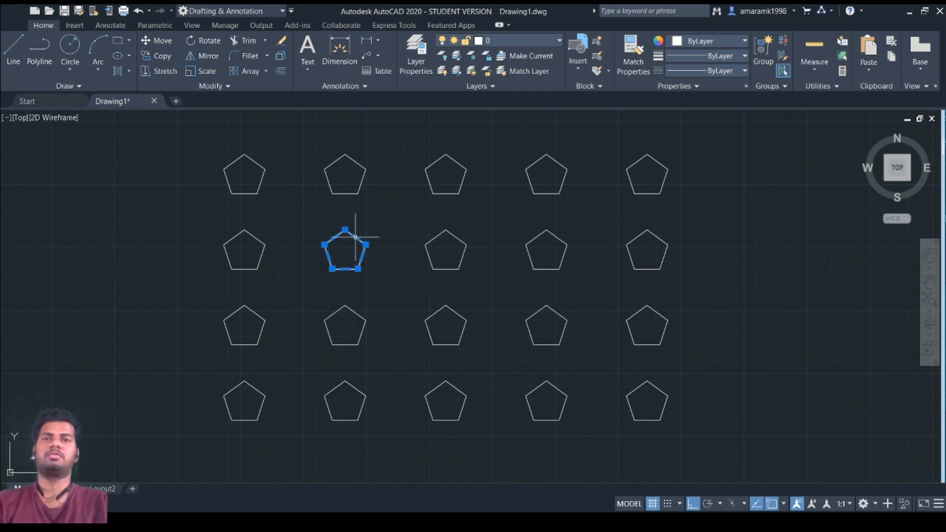
{"action": "left_click", "coordinate": [355, 237]}
{"action": "left_click", "coordinate": [370, 229]}
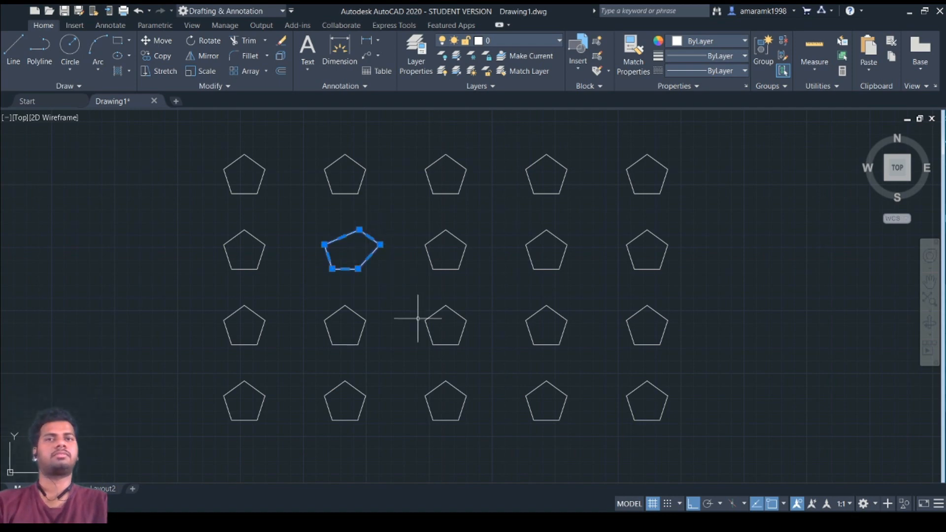
{"action": "key", "text": "Escape"}
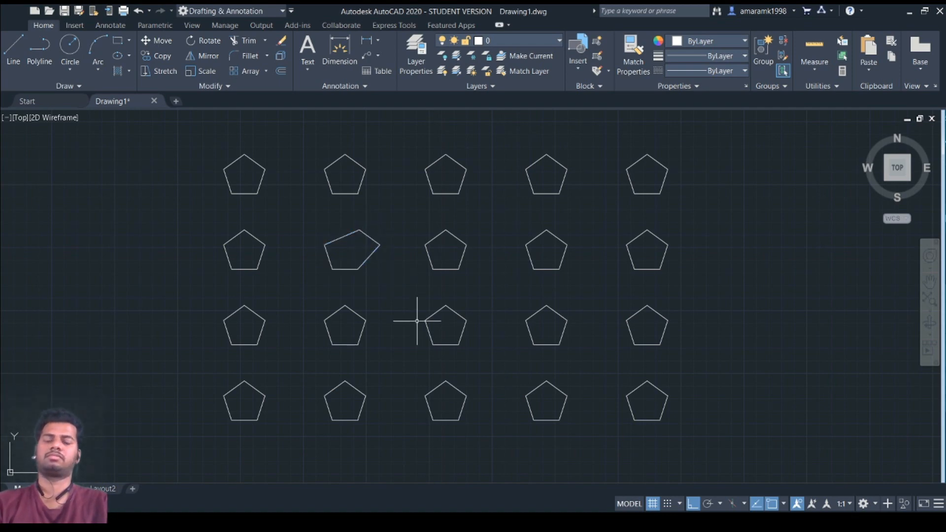
{"action": "key", "text": "ctrl+z"}
Delete all the pentagons from the drawing.
{"action": "left_click", "coordinate": [195, 134]}
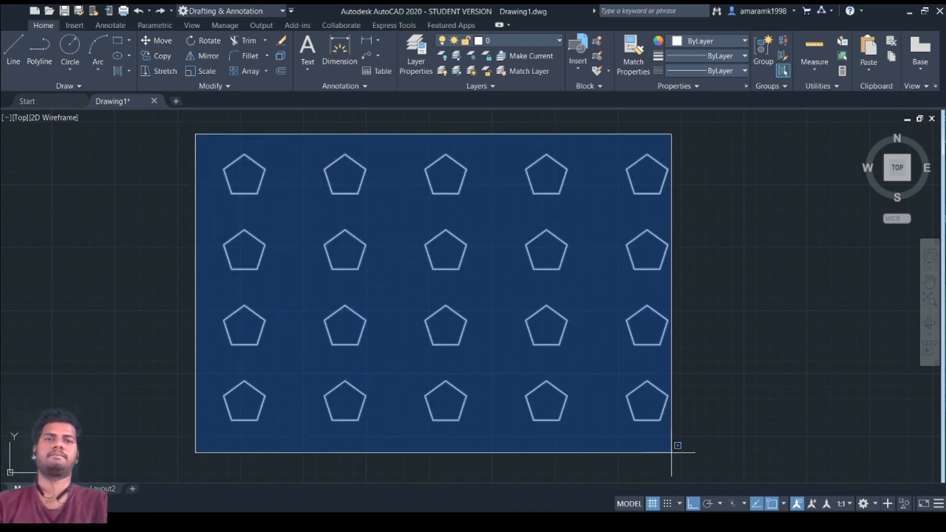
{"action": "left_click", "coordinate": [692, 442]}
{"action": "key", "text": "Delete"}
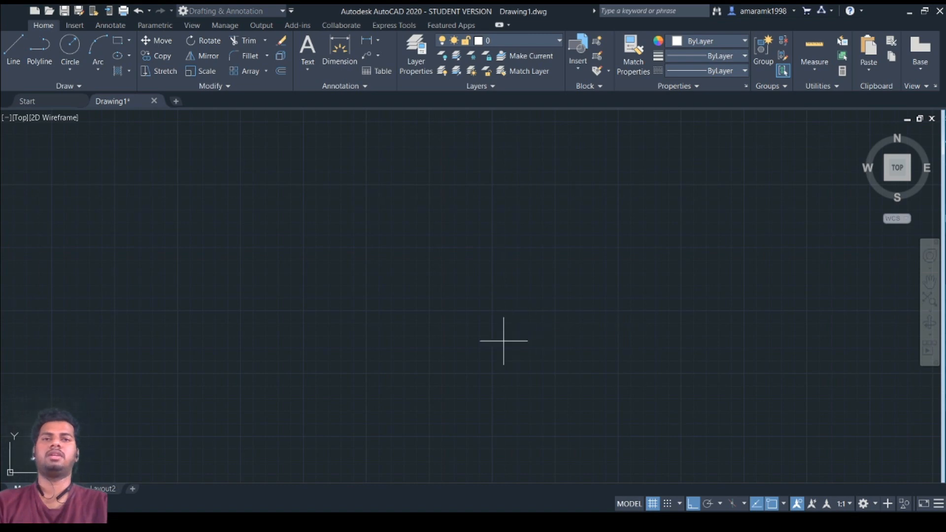
Draw a large circle in the empty drawing and fit it in the top view.
{"action": "type", "text": "c"}
{"action": "key", "text": "Return"}
{"action": "left_click", "coordinate": [423, 328]}
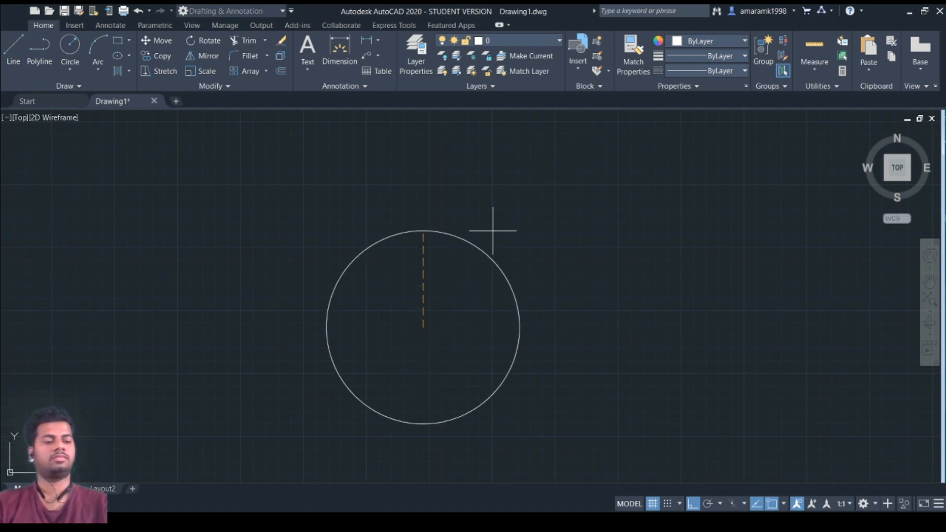
{"action": "key", "text": "Return"}
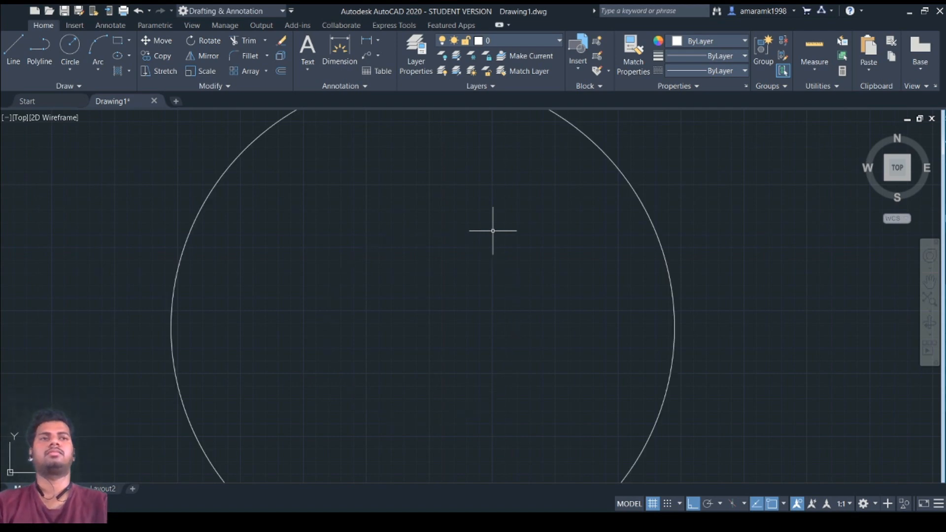
{"action": "left_click", "coordinate": [897, 168]}
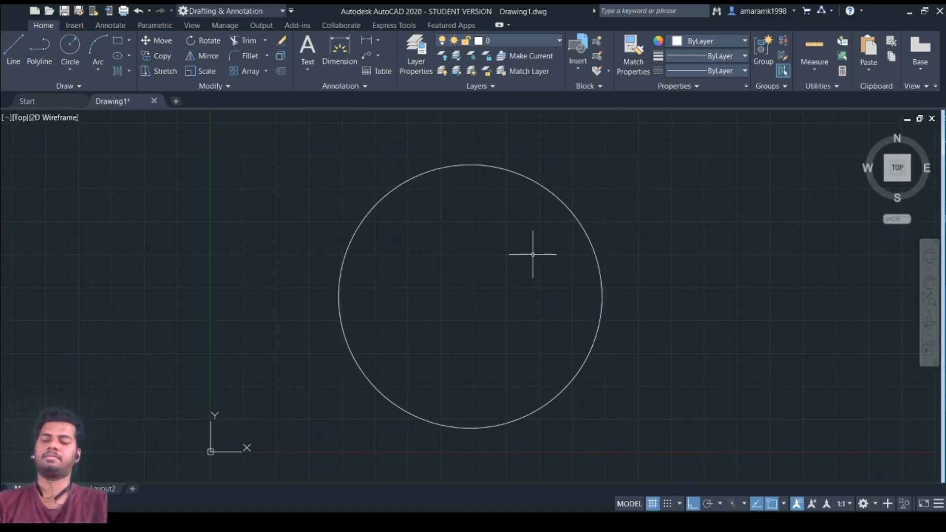
Draw a small circle of radius 1 centred on the large circle's top quadrant.
{"action": "left_click", "coordinate": [470, 165]}
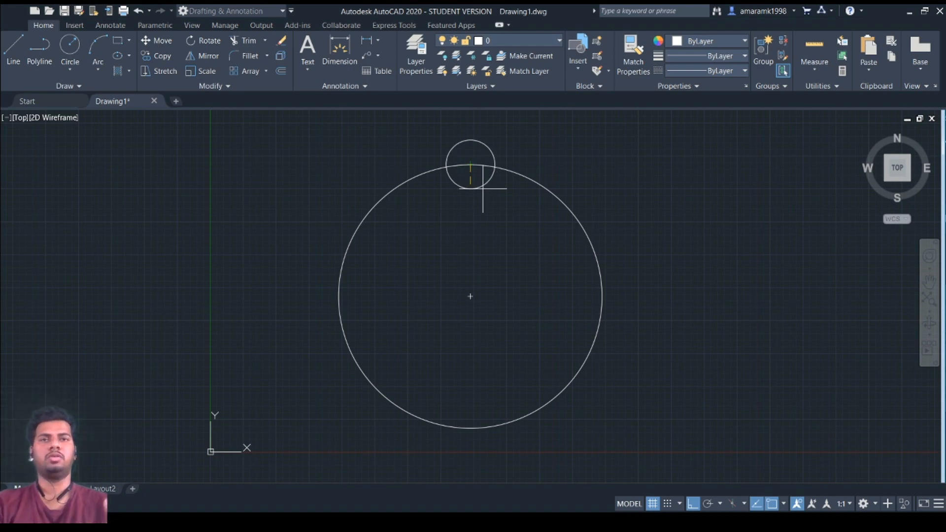
{"action": "type", "text": "1"}
{"action": "key", "text": "Return"}
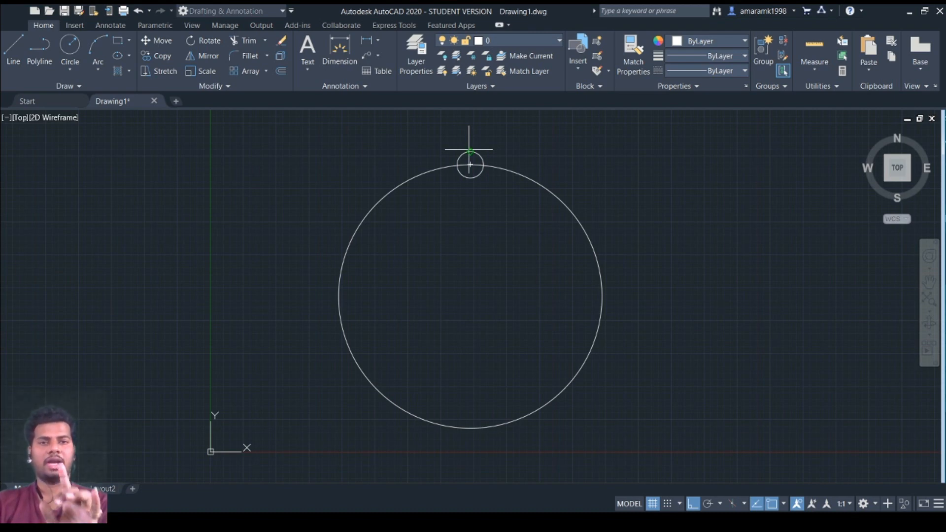
Array the small circle in a polar pattern of 9 items about the large circle's centre.
{"action": "left_click", "coordinate": [470, 294]}
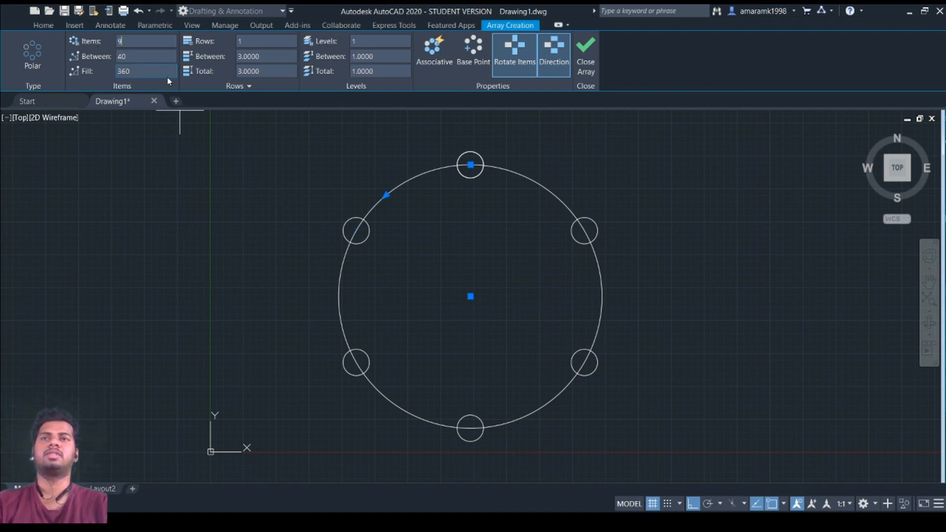
{"action": "key", "text": "Return"}
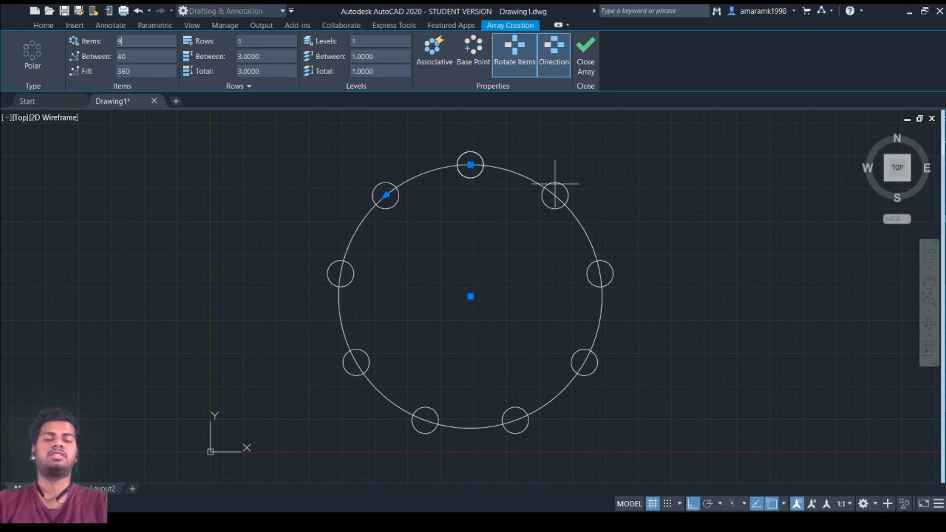
Set the polar array's fill angle to 270 degrees.
{"action": "left_click", "coordinate": [148, 72]}
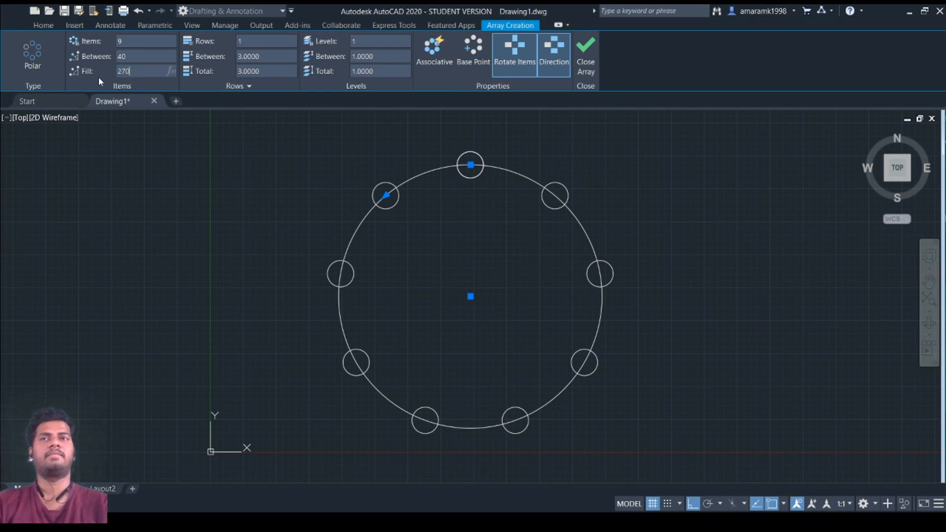
{"action": "type", "text": "270"}
{"action": "key", "text": "Return"}
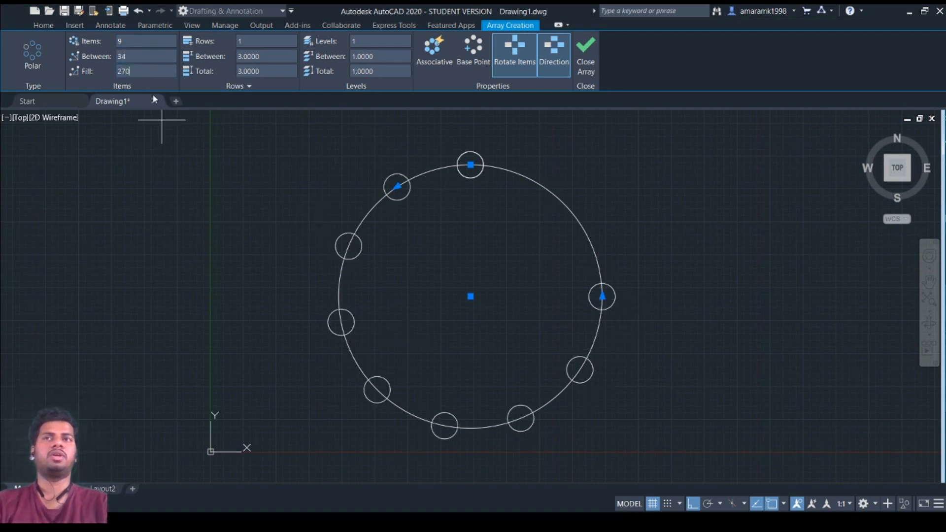
Set the angle between the polar array's items to 20 degrees, and return the fill angle to 360 degrees.
{"action": "left_click", "coordinate": [126, 58]}
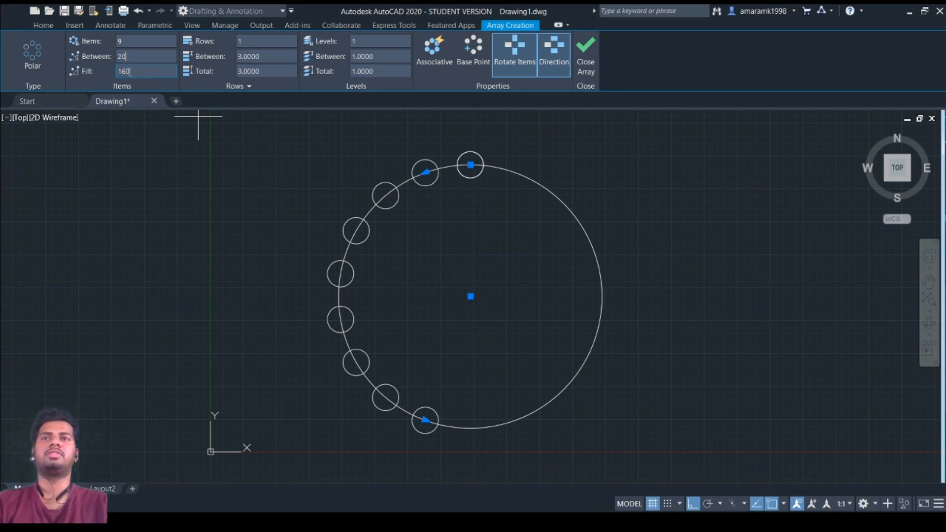
{"action": "left_click", "coordinate": [133, 71]}
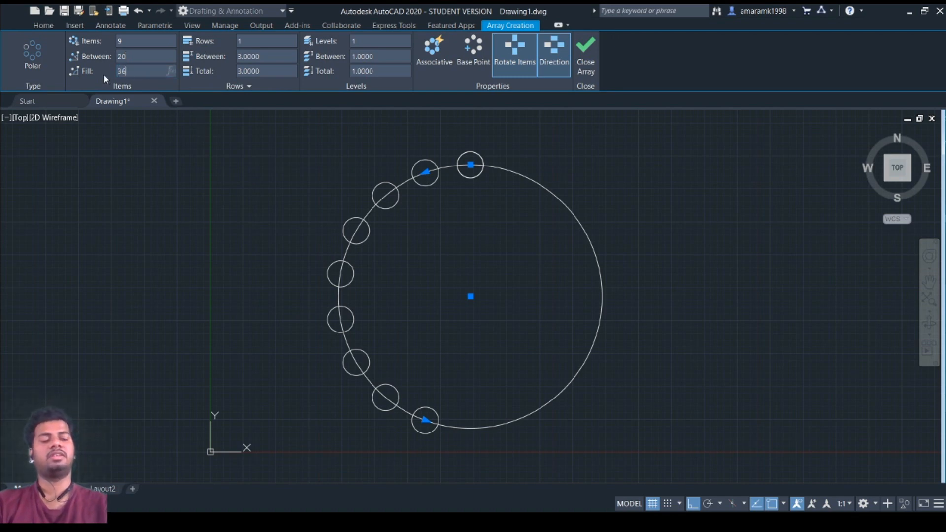
{"action": "key", "text": "Return"}
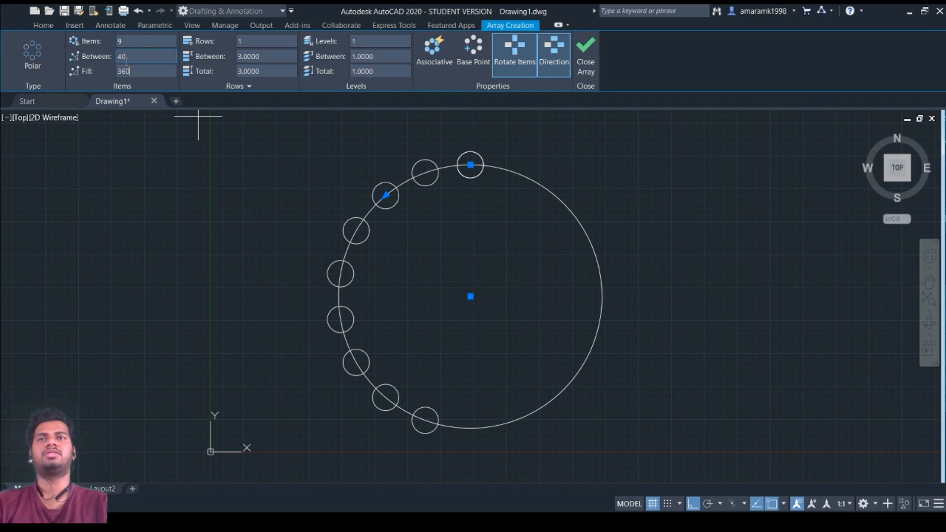
{"action": "key", "text": "Return"}
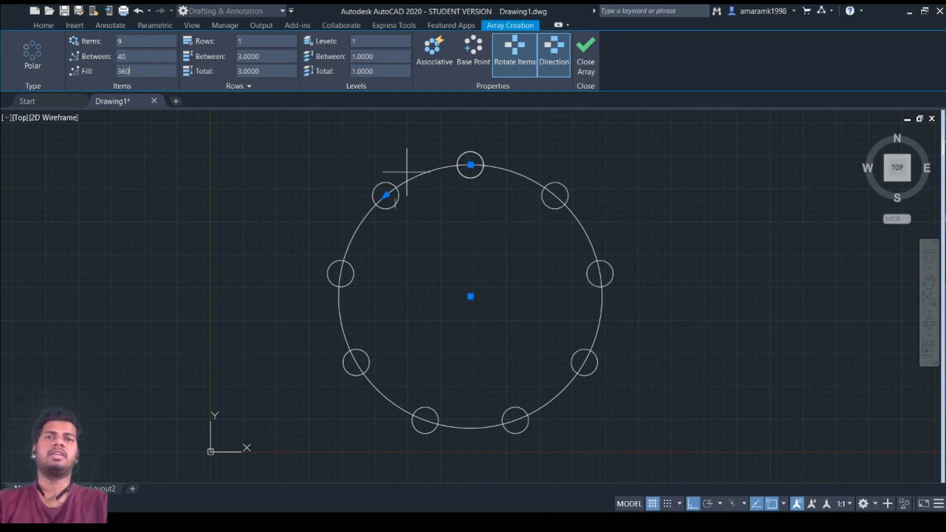
Set the polar array to 2 rows, and increase the row count to 10.
{"action": "left_click", "coordinate": [283, 44]}
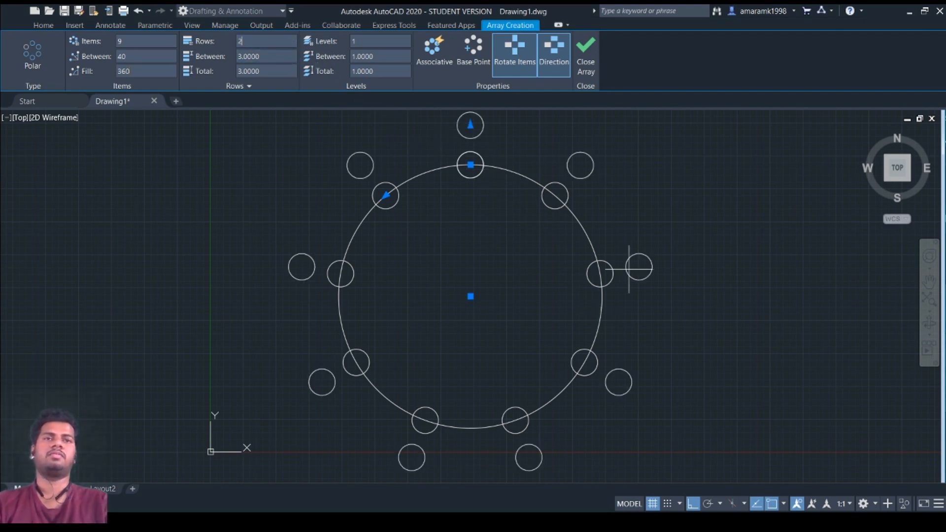
{"action": "scroll", "coordinate": [574, 268], "scroll_direction": "down", "scroll_amount": 3}
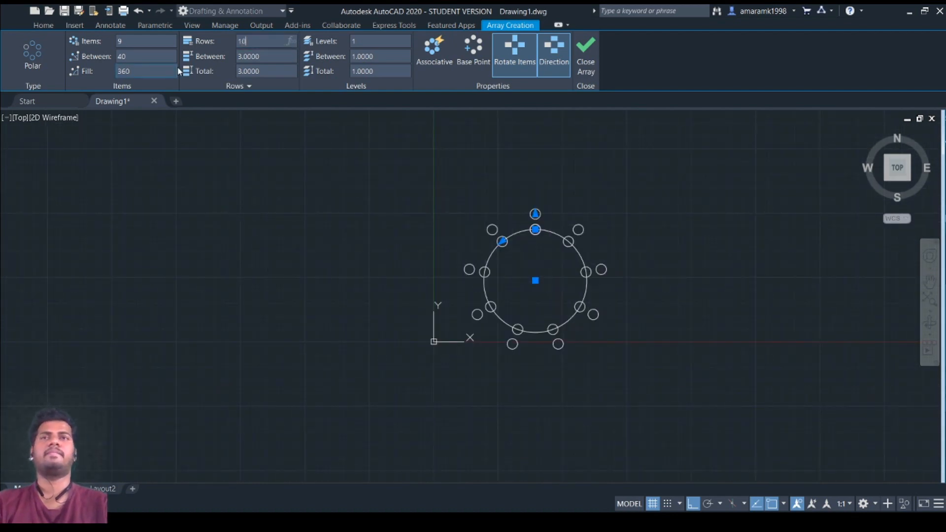
{"action": "key", "text": "Return"}
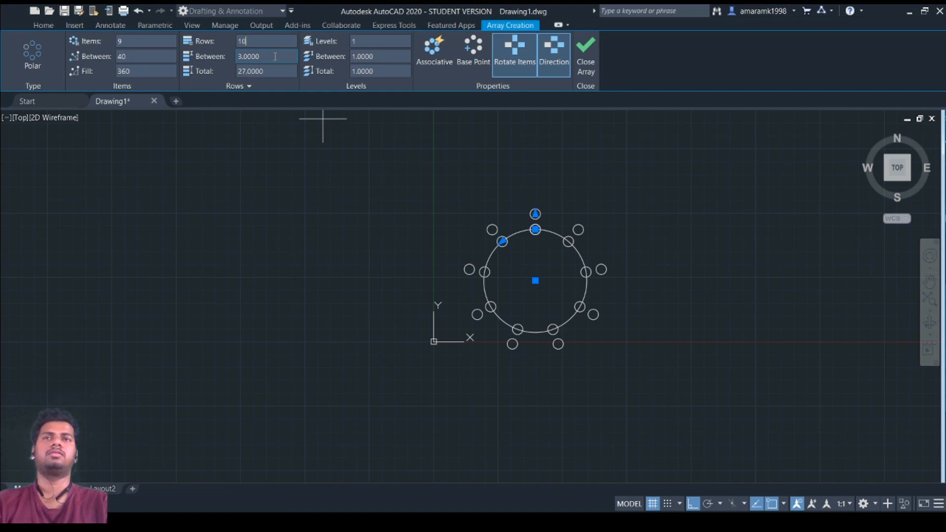
{"action": "left_click", "coordinate": [275, 56]}
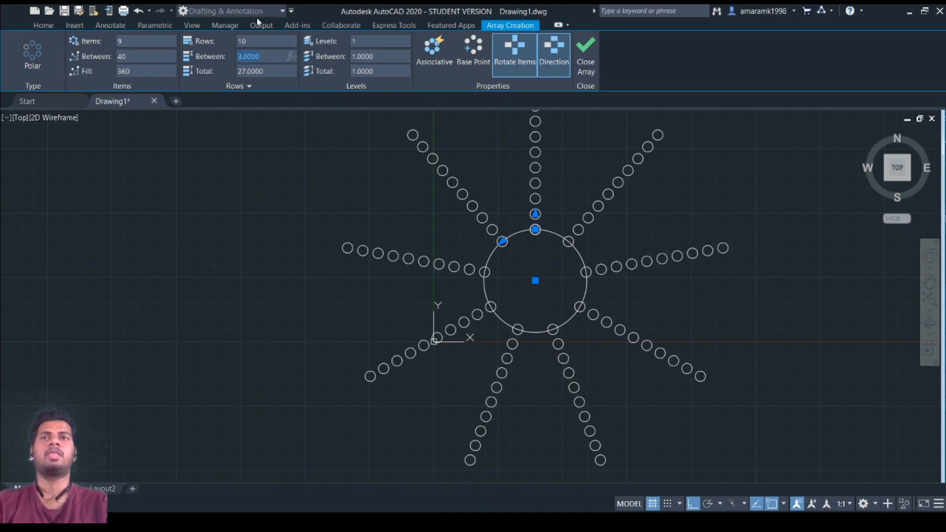
Set the polar array's row count back to 1.
{"action": "left_click", "coordinate": [276, 42]}
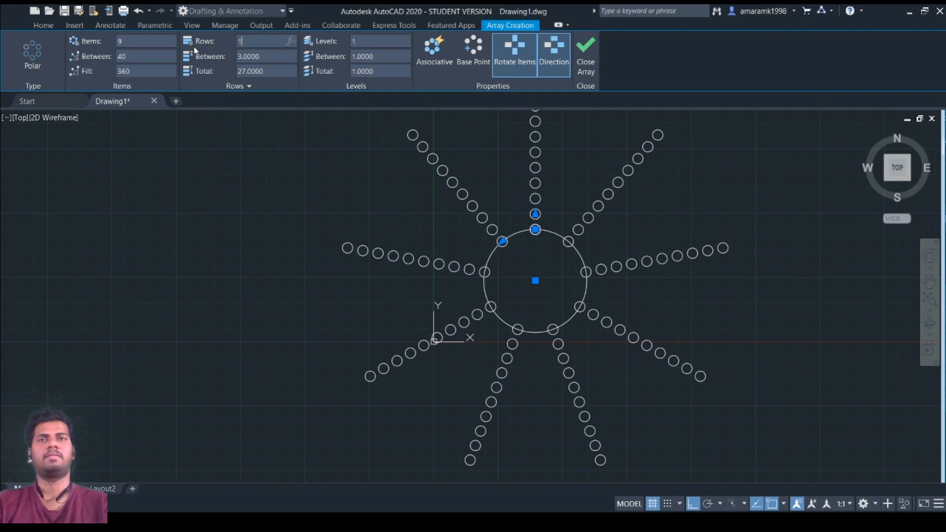
{"action": "type", "text": "1"}
{"action": "key", "text": "Return"}
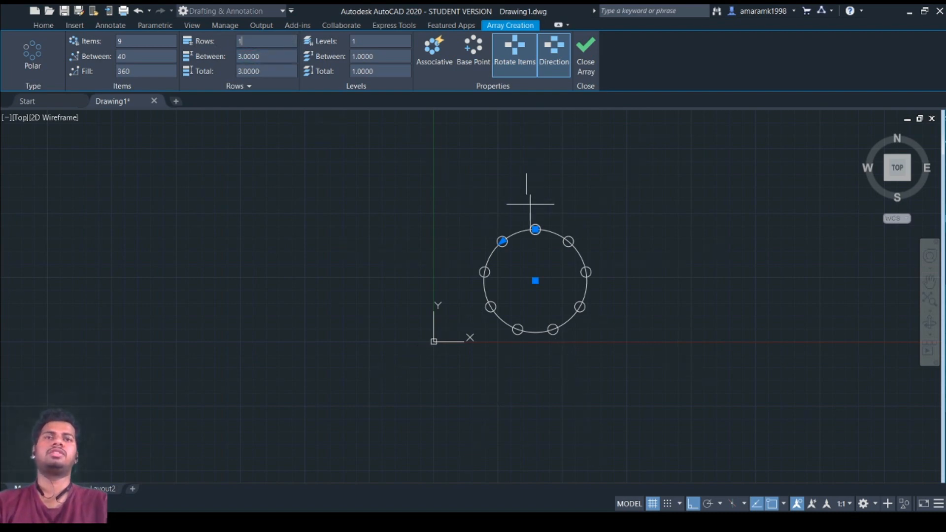
Change the fill angle of the single-row polar array to 270 degrees.
{"action": "scroll", "coordinate": [562, 297], "scroll_direction": "up", "scroll_amount": 4}
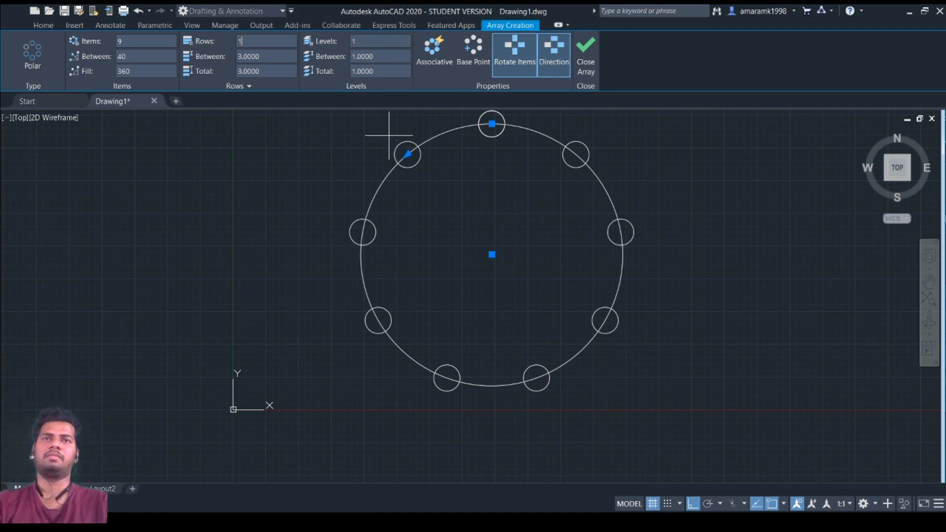
{"action": "middle_click_drag", "start_coordinate": [390, 143], "coordinate": [390, 157]}
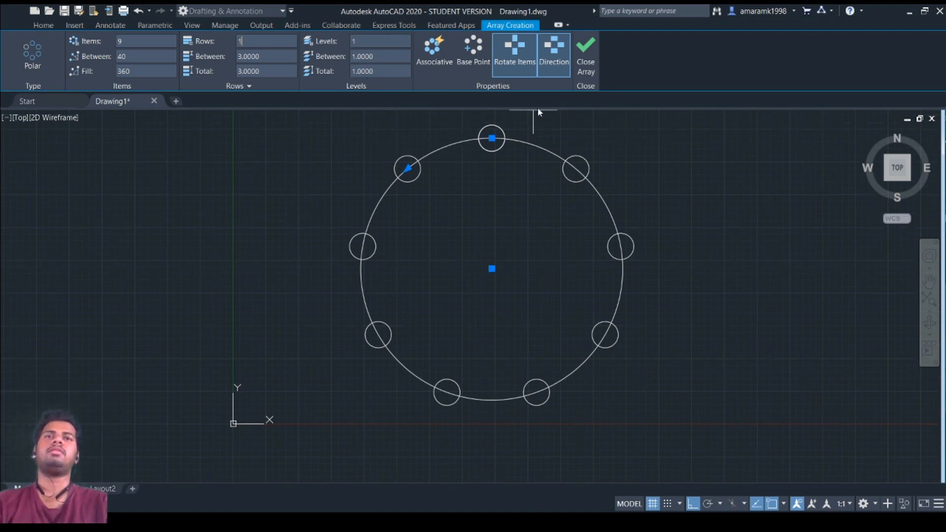
{"action": "left_click", "coordinate": [145, 71]}
{"action": "type", "text": "270"}
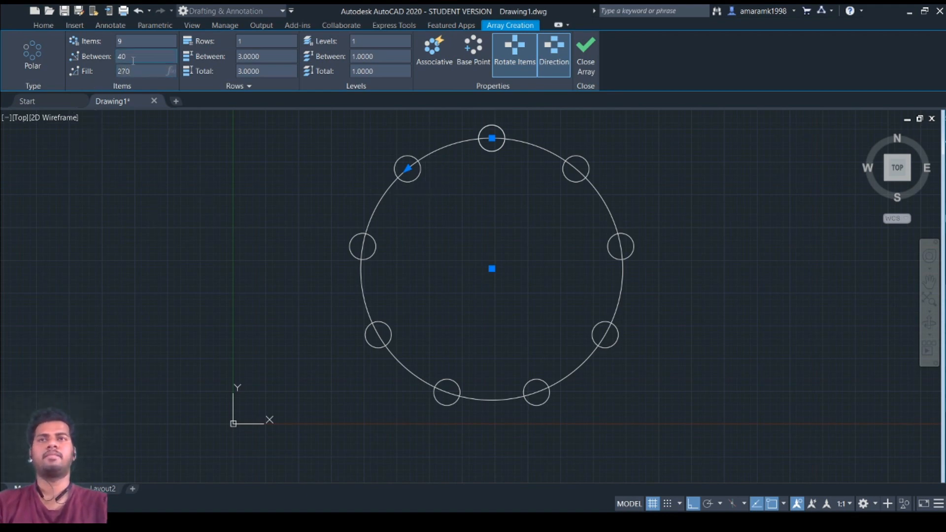
{"action": "key", "text": "Return"}
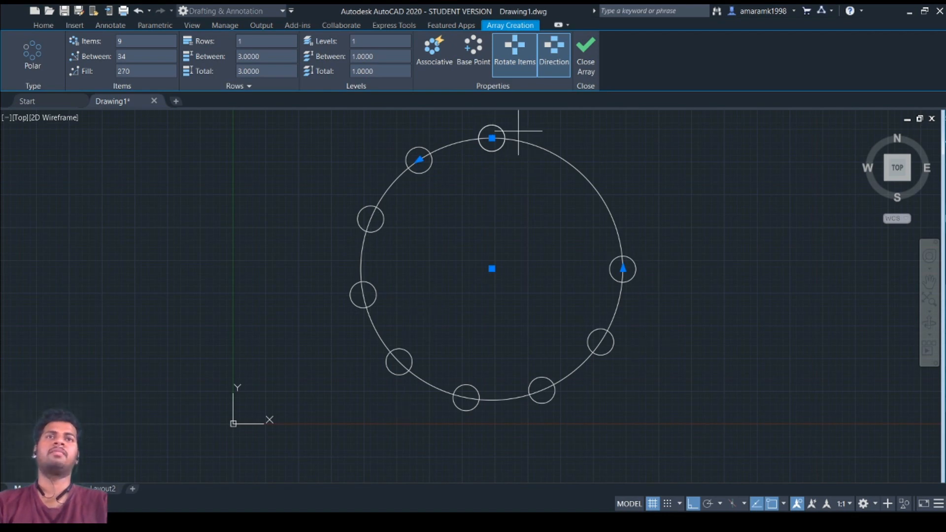
Finish the polar array as a non-associative array with reversed direction and a fill angle of 360 degrees.
{"action": "left_click", "coordinate": [555, 60]}
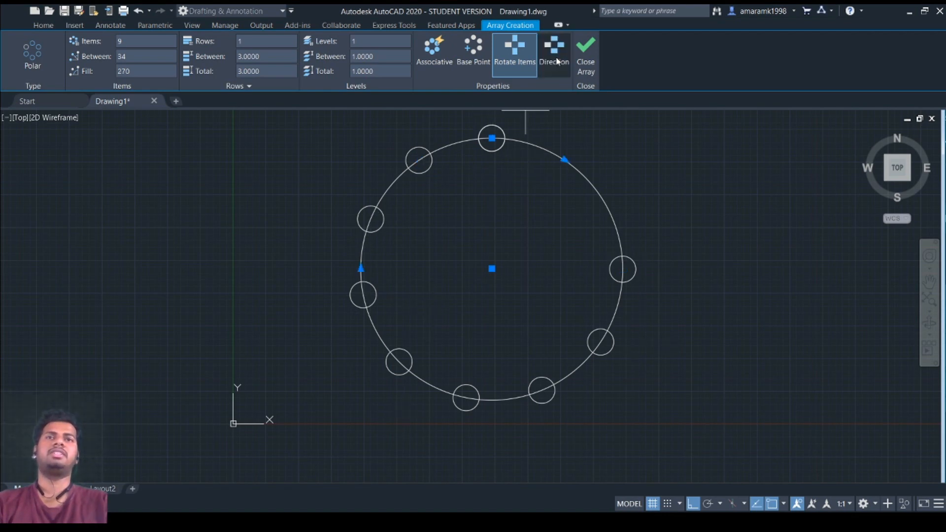
{"action": "left_click", "coordinate": [440, 61]}
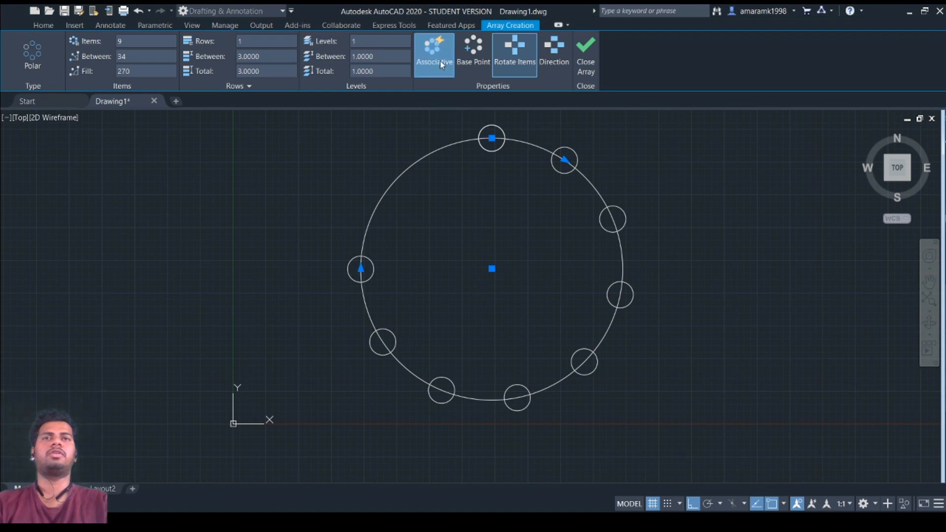
{"action": "left_click", "coordinate": [152, 74]}
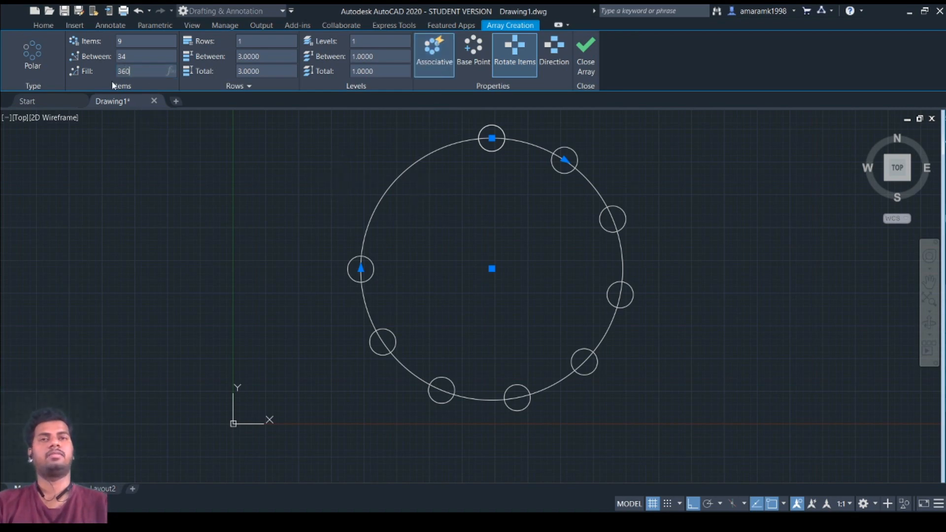
{"action": "left_click", "coordinate": [432, 59]}
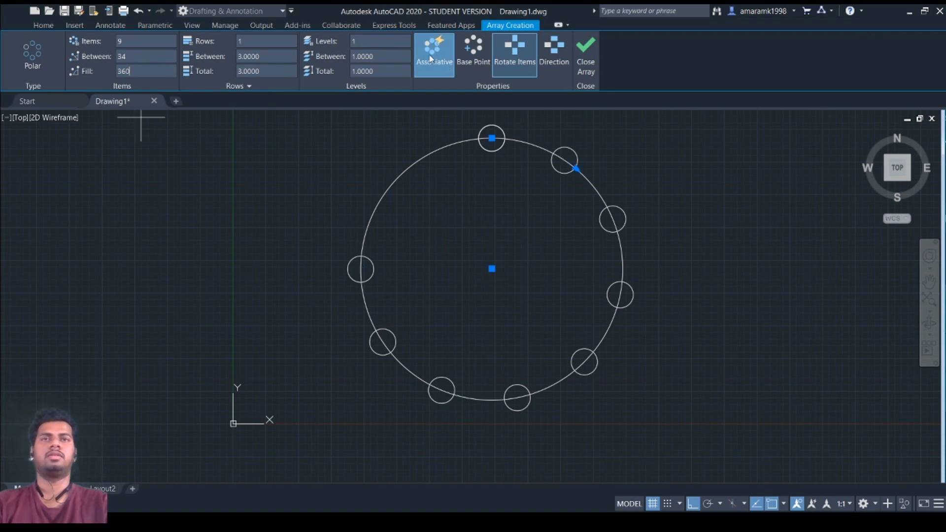
{"action": "left_click", "coordinate": [589, 68]}
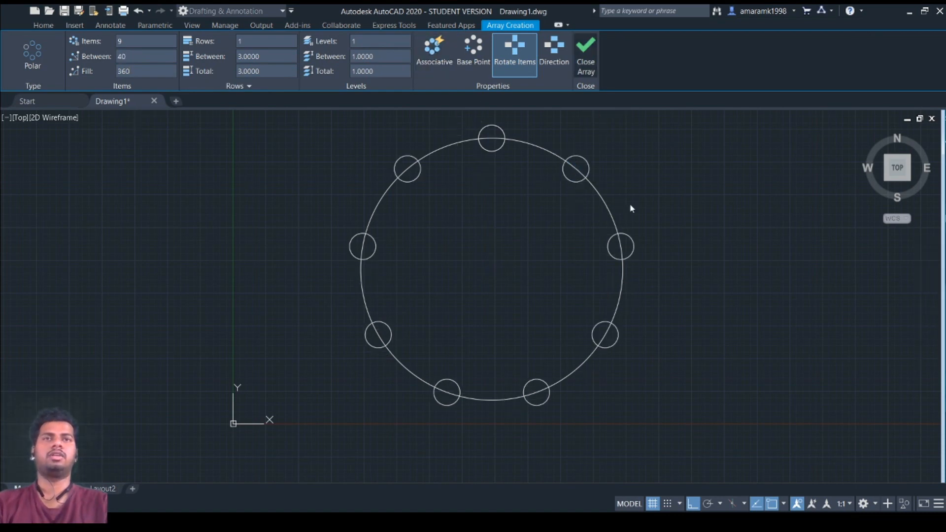
Delete a single small circle from the finished polar array, and erase all remaining circles from the drawing.
{"action": "left_click", "coordinate": [622, 236]}
{"action": "key", "text": "Delete"}
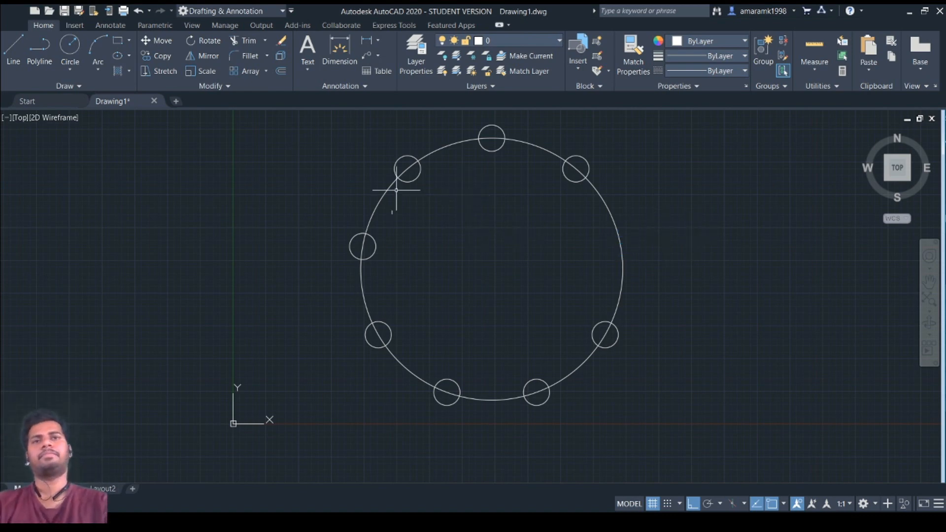
{"action": "left_click", "coordinate": [325, 122]}
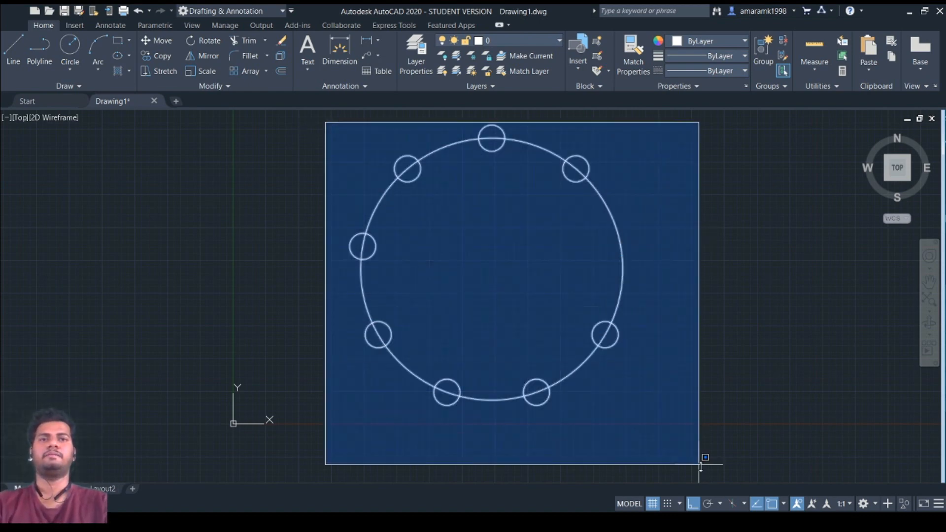
{"action": "left_click", "coordinate": [699, 458]}
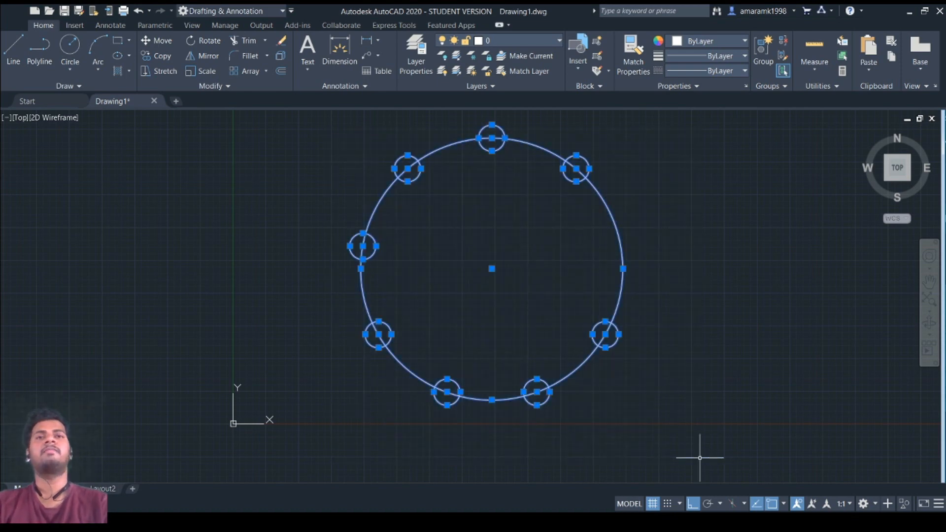
{"action": "key", "text": "Delete"}
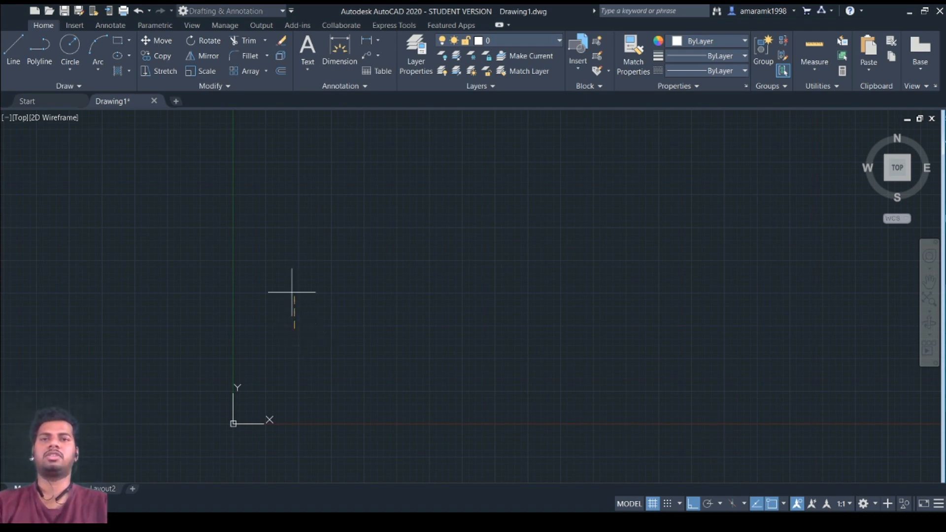
Draw a wavy spline with two humps that ends back at its start point.
{"action": "left_click", "coordinate": [300, 239]}
{"action": "left_click", "coordinate": [391, 271]}
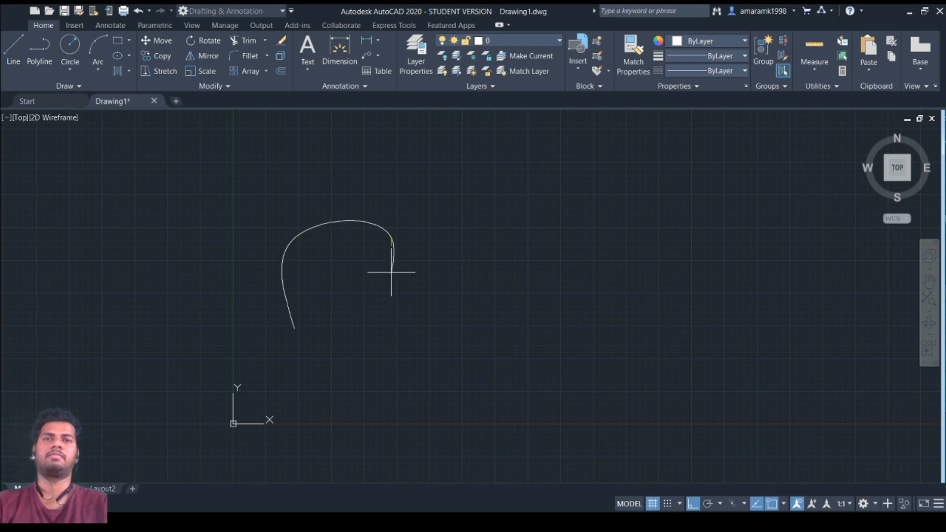
{"action": "left_click", "coordinate": [408, 339]}
{"action": "left_click", "coordinate": [531, 324]}
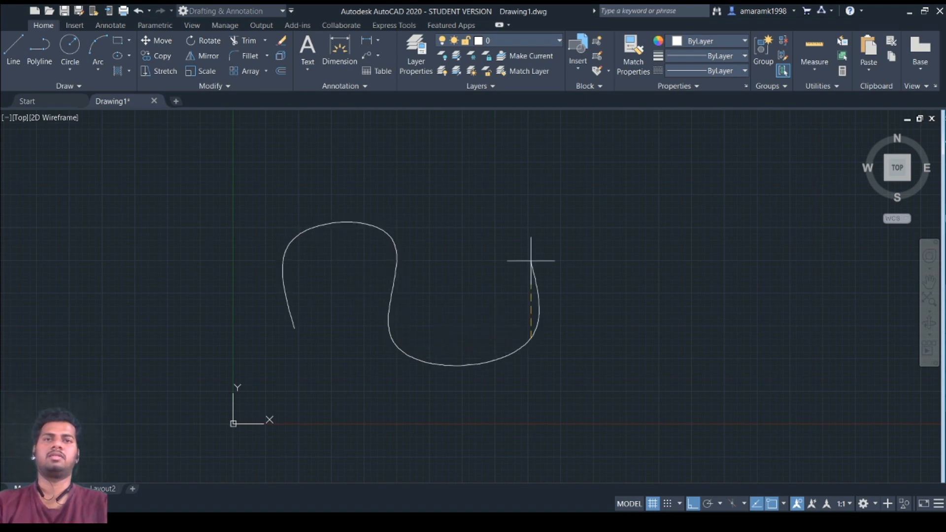
{"action": "left_click", "coordinate": [531, 228]}
{"action": "left_click", "coordinate": [653, 232]}
{"action": "left_click", "coordinate": [671, 356]}
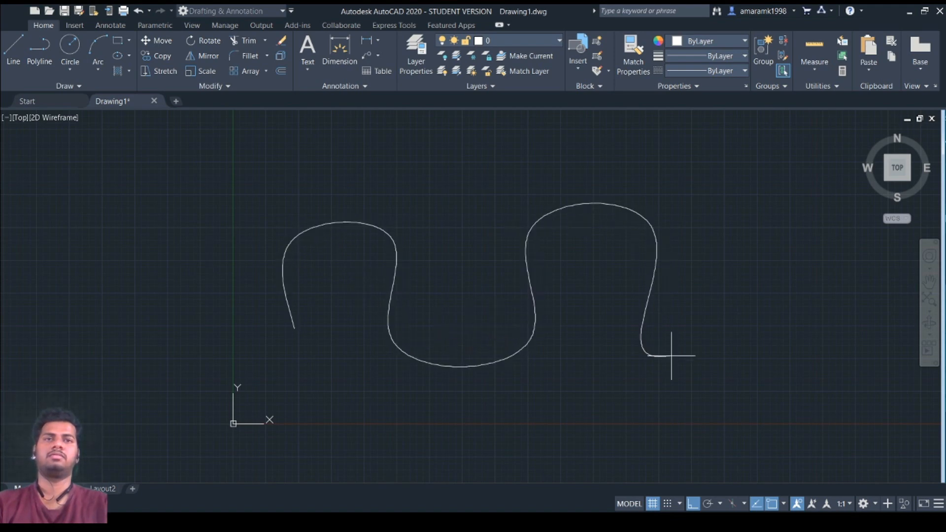
{"action": "left_click", "coordinate": [291, 327]}
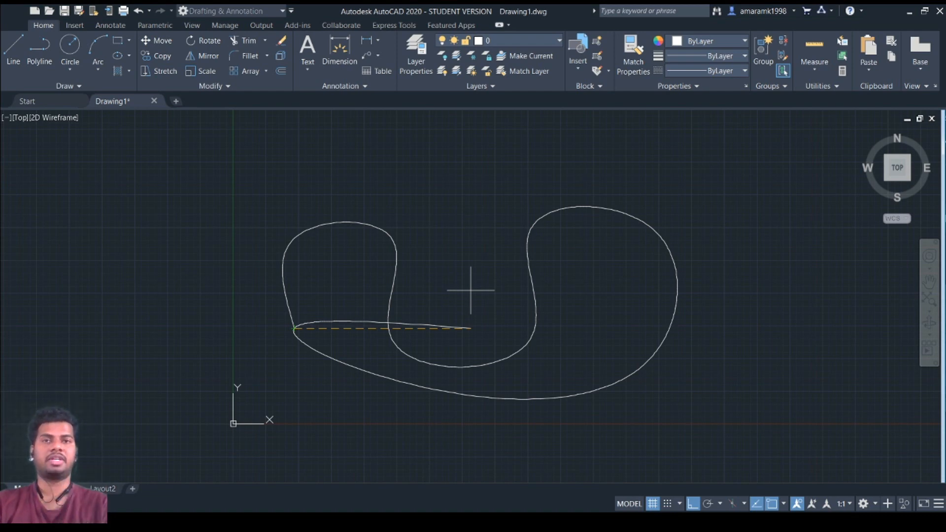
{"action": "key", "text": "Return"}
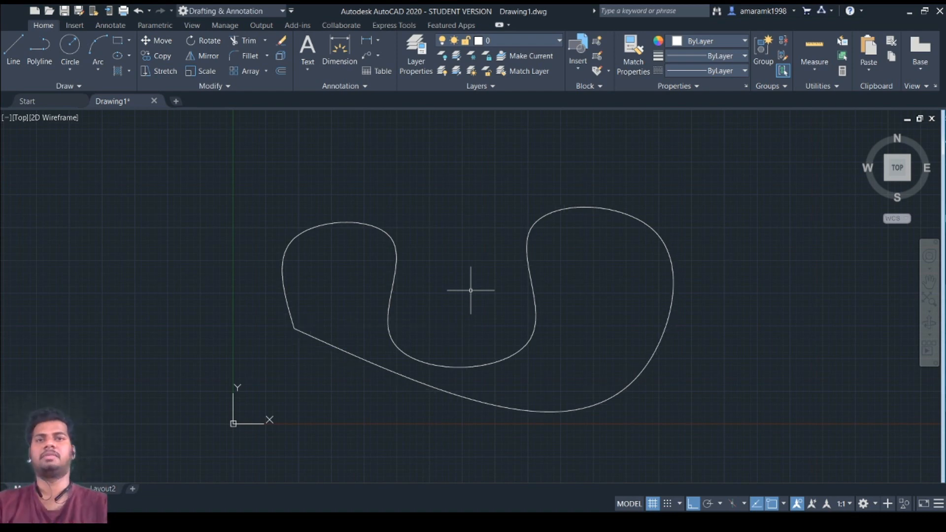
Erase the closed-looking spline from the drawing.
{"action": "left_click", "coordinate": [214, 123]}
{"action": "left_click", "coordinate": [752, 420]}
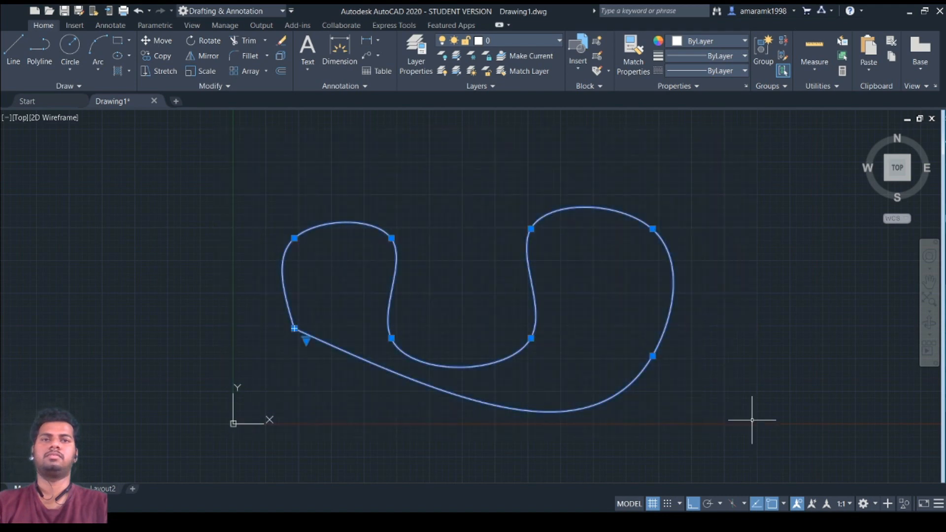
{"action": "key", "text": "Delete"}
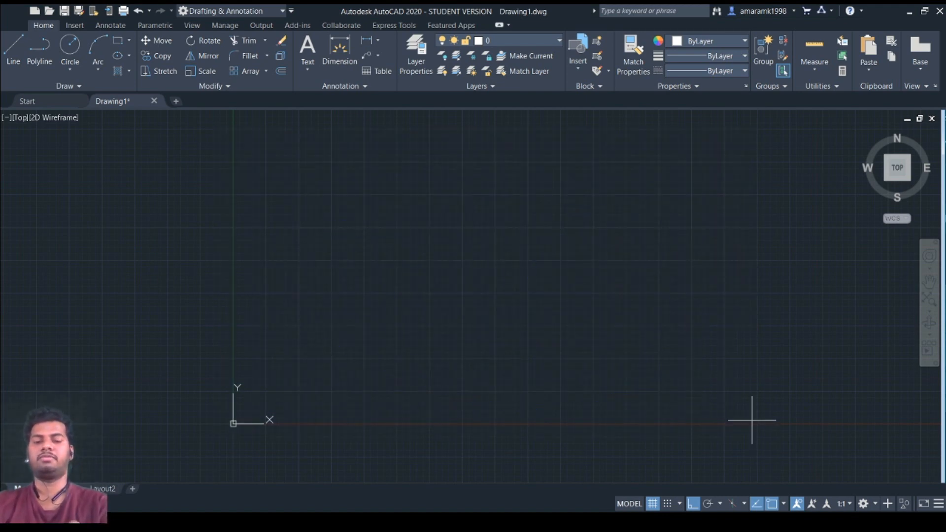
Turn Ortho mode off and draw an open wavy spline with three crests across the drawing.
{"action": "key", "text": "F8"}
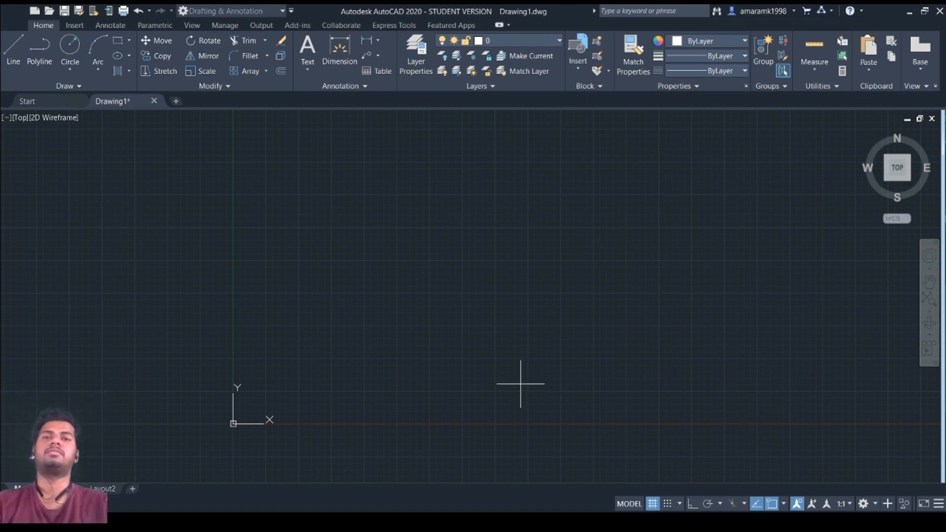
{"action": "left_click", "coordinate": [312, 306]}
{"action": "left_click", "coordinate": [380, 254]}
{"action": "left_click", "coordinate": [489, 332]}
{"action": "left_click", "coordinate": [541, 265]}
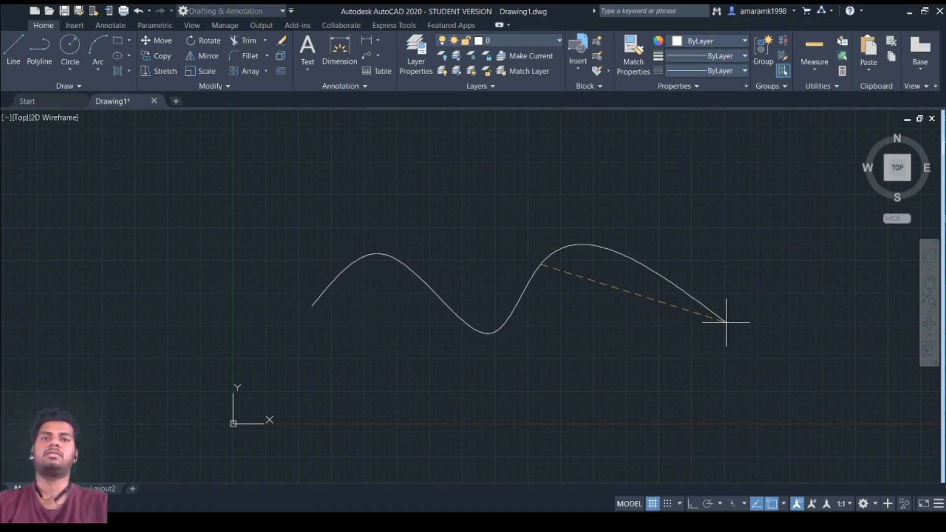
{"action": "left_click", "coordinate": [709, 331]}
{"action": "left_click", "coordinate": [746, 240]}
{"action": "left_click", "coordinate": [845, 333]}
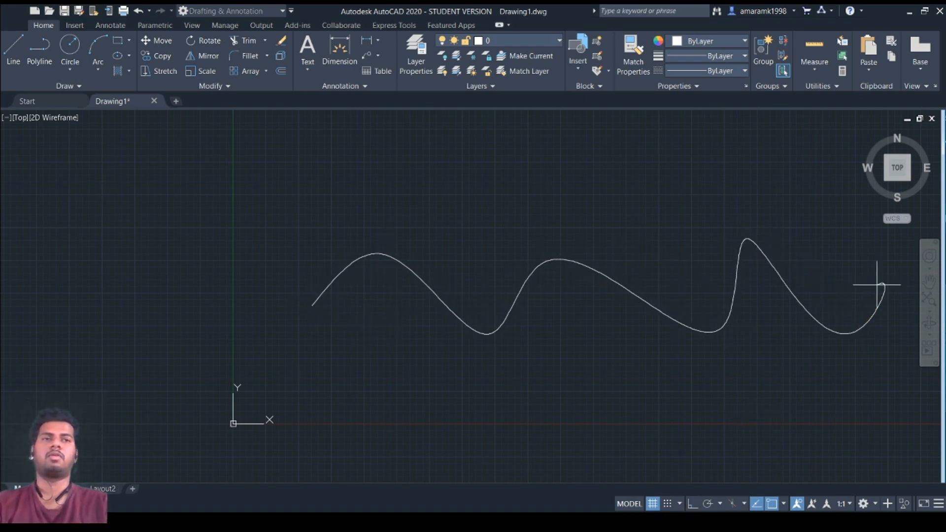
{"action": "left_click", "coordinate": [876, 279]}
{"action": "key", "text": "Return"}
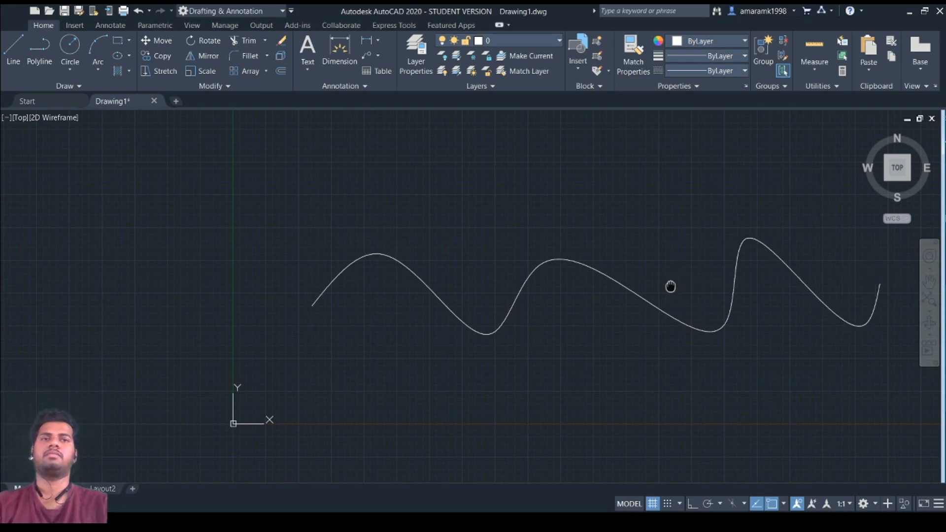
Draw a small circle centred on the starting endpoint of the wavy spline.
{"action": "middle_click_drag", "start_coordinate": [621, 287], "coordinate": [566, 275]}
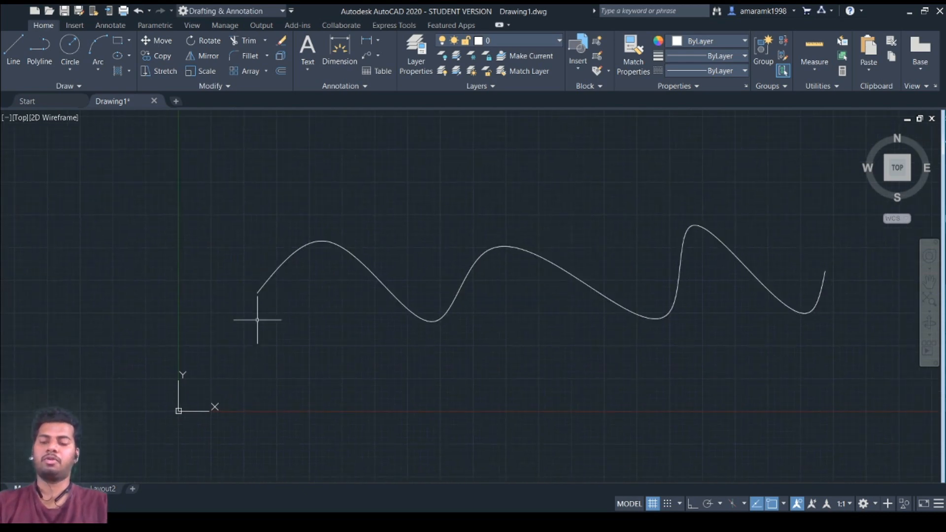
{"action": "type", "text": "c"}
{"action": "key", "text": "Return"}
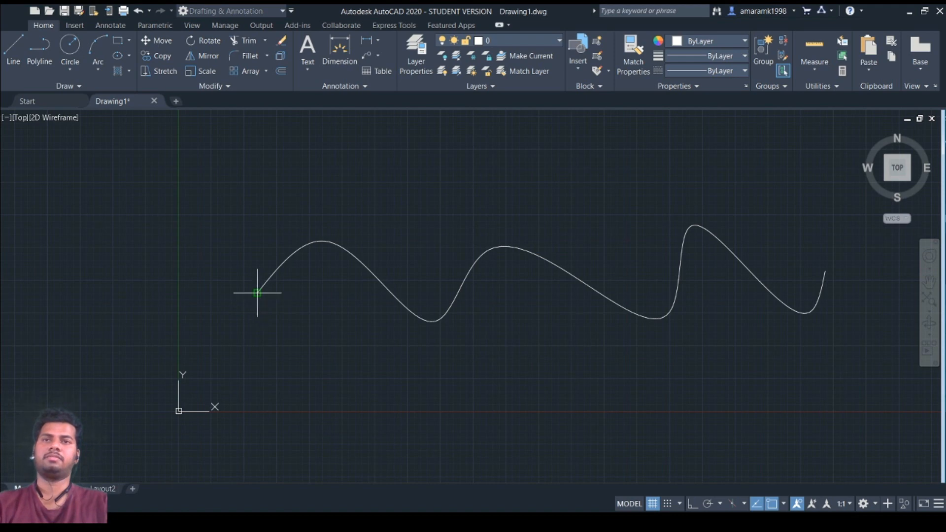
{"action": "left_click", "coordinate": [257, 293]}
{"action": "left_click", "coordinate": [266, 301]}
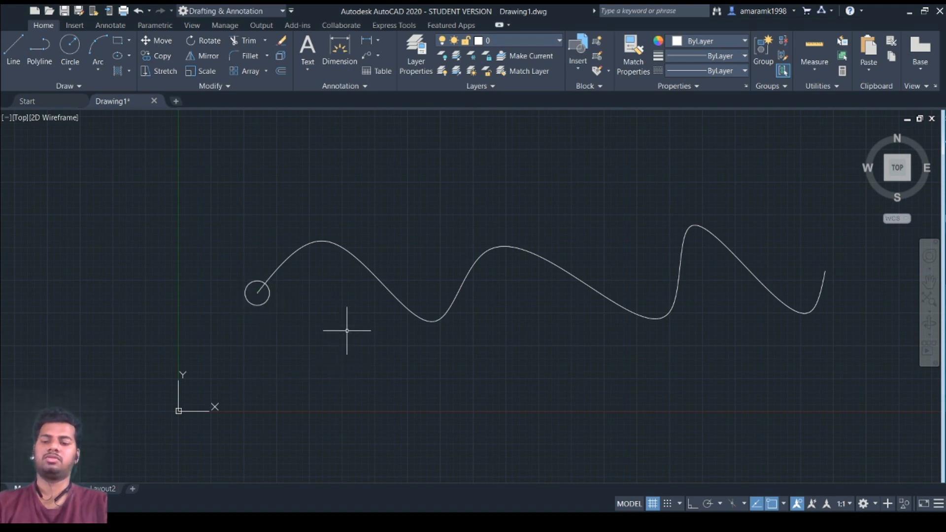
Create a path array of the small circle along the wavy spline.
{"action": "type", "text": "ar"}
{"action": "key", "text": "Return"}
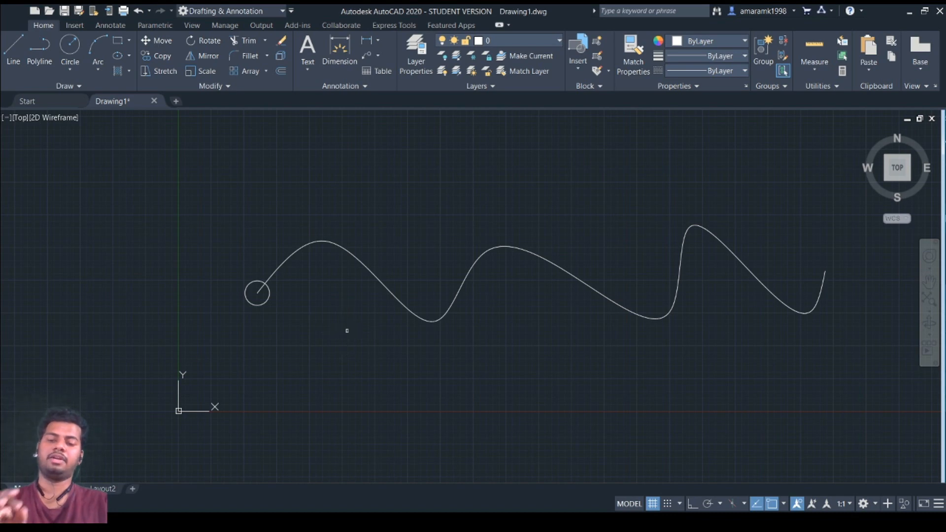
{"action": "left_click", "coordinate": [270, 301]}
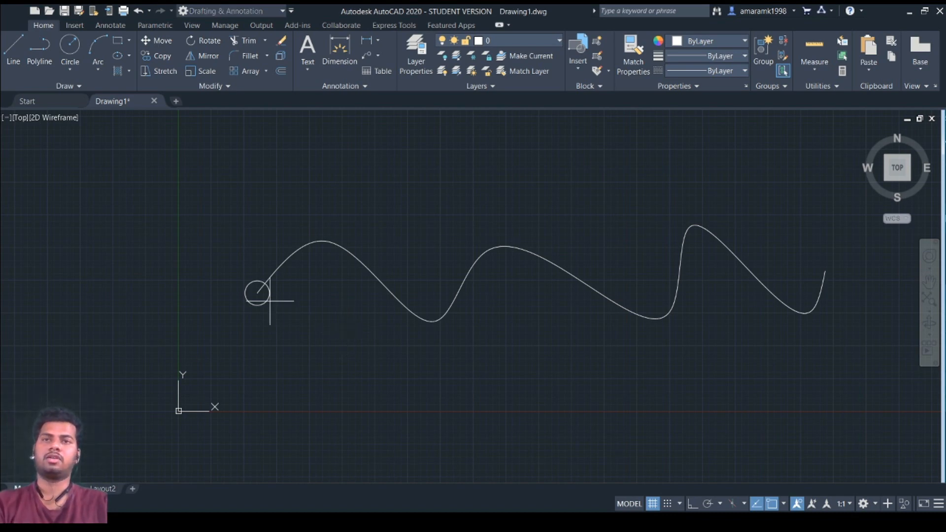
{"action": "left_click", "coordinate": [265, 299]}
{"action": "key", "text": "Return"}
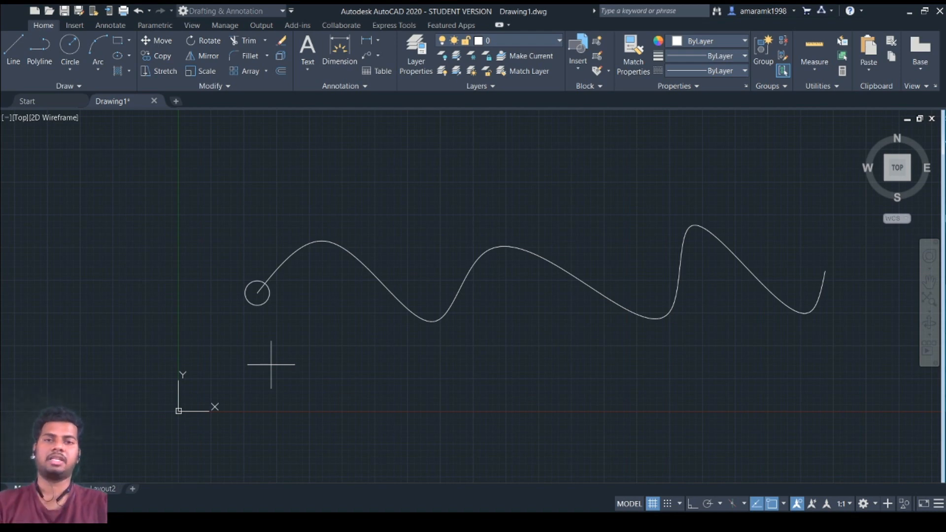
{"action": "key", "text": "Return"}
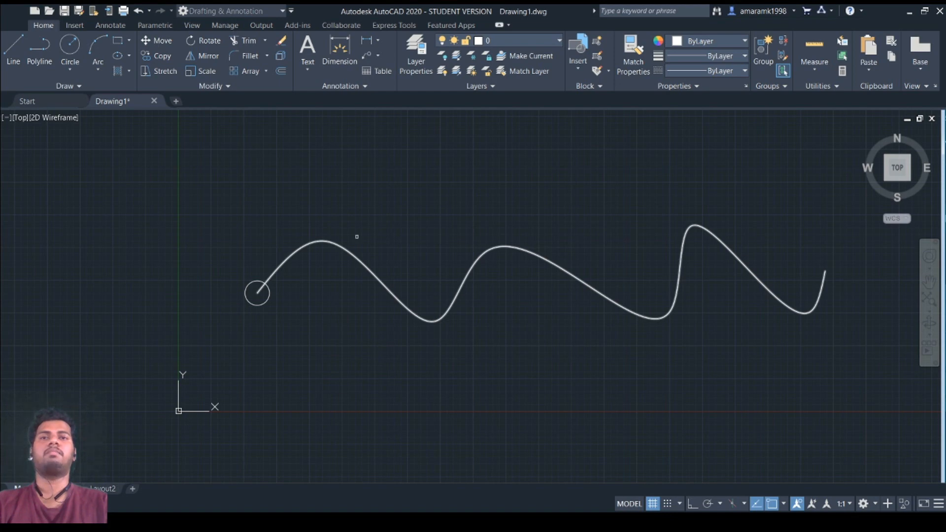
{"action": "left_click", "coordinate": [483, 252]}
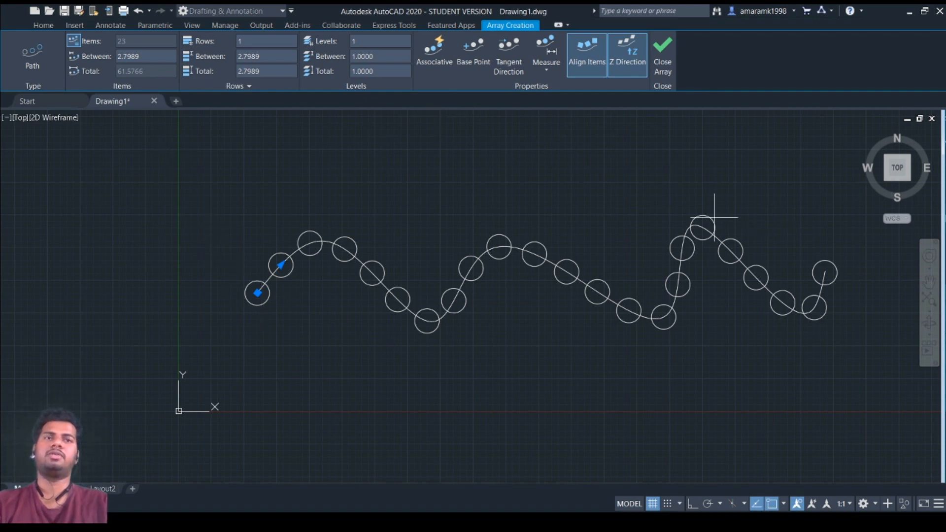
Set the spacing between the path array's items to 2, and increase it to 3.
{"action": "left_click", "coordinate": [150, 57]}
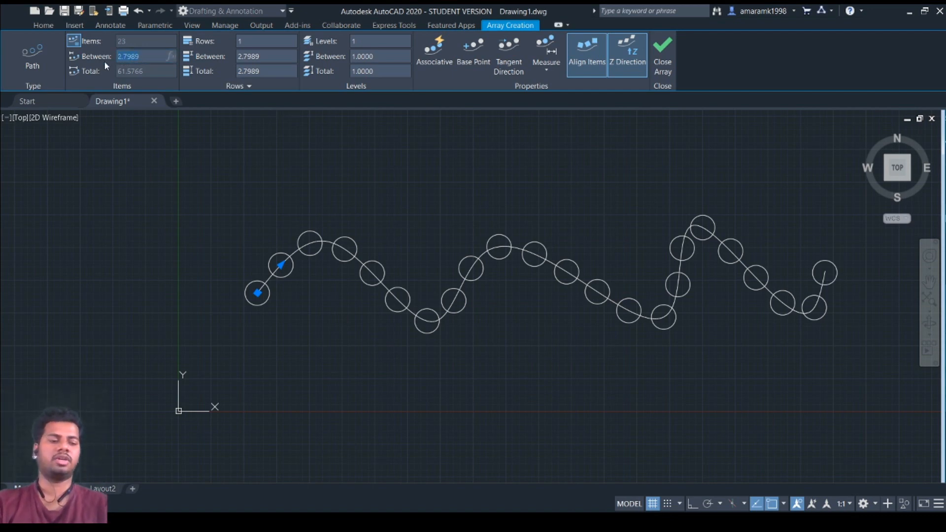
{"action": "type", "text": "2"}
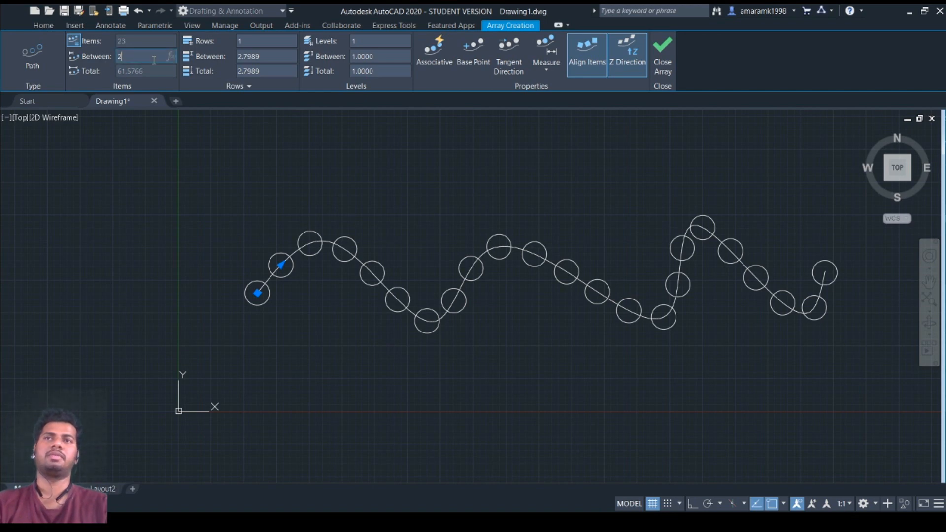
{"action": "key", "text": "Return"}
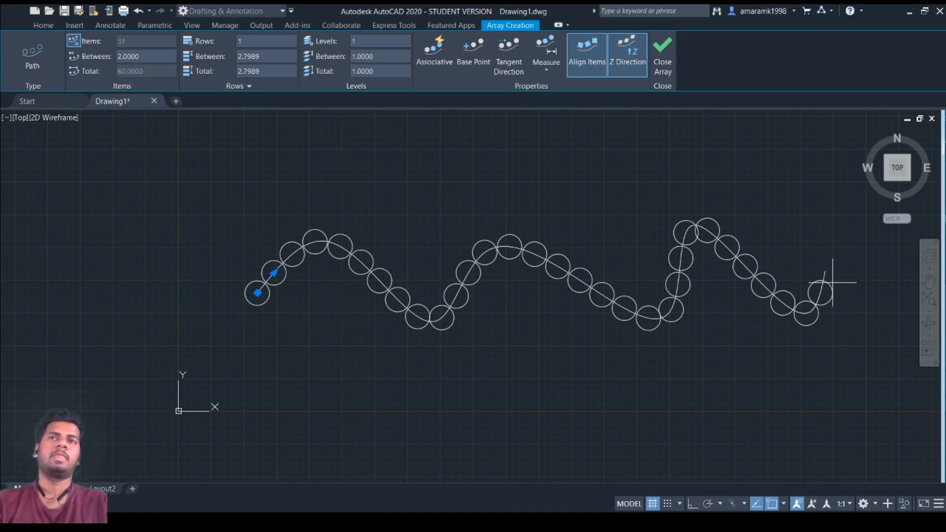
{"action": "left_click", "coordinate": [129, 56]}
{"action": "type", "text": "3"}
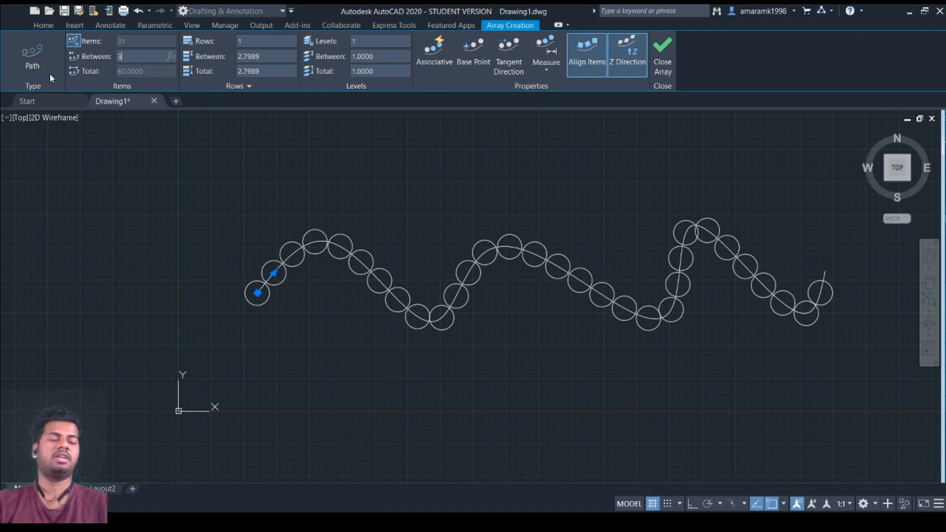
{"action": "key", "text": "Return"}
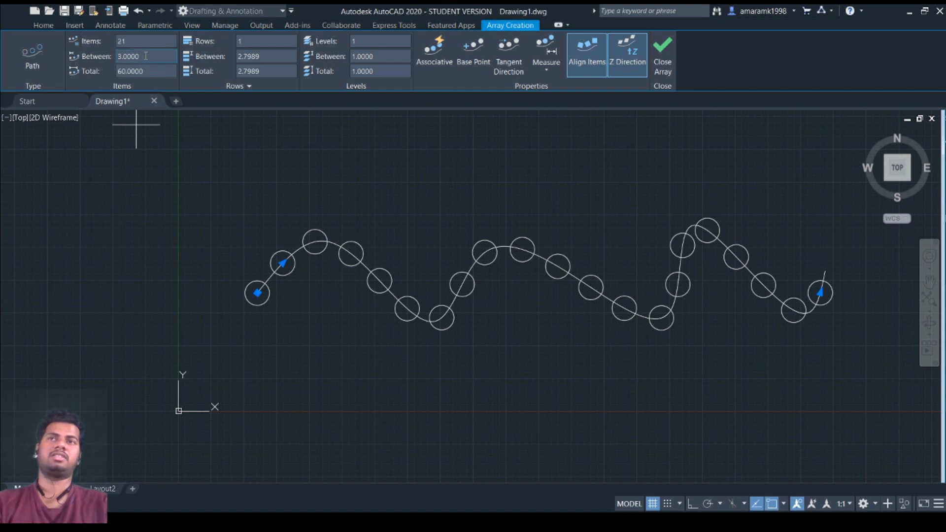
Set the path array's item count to 15.
{"action": "left_click", "coordinate": [139, 39]}
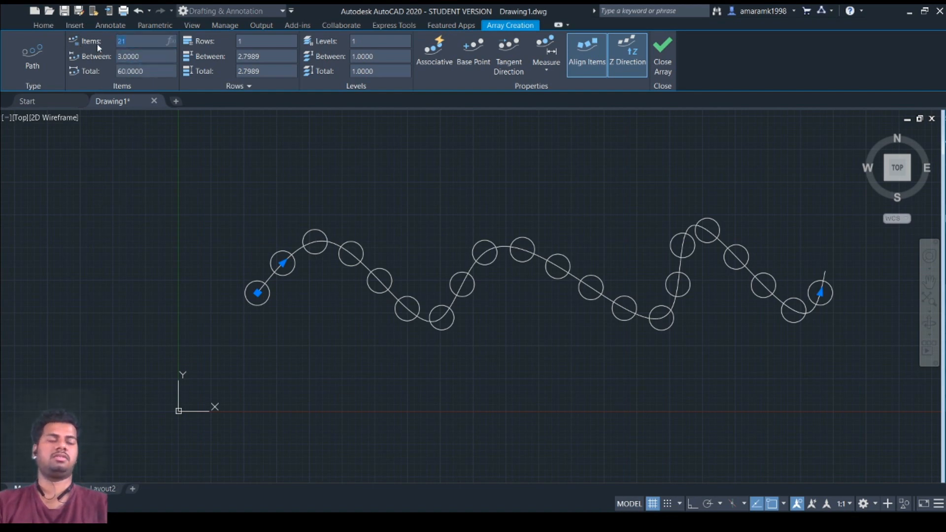
{"action": "type", "text": "15"}
{"action": "key", "text": "Return"}
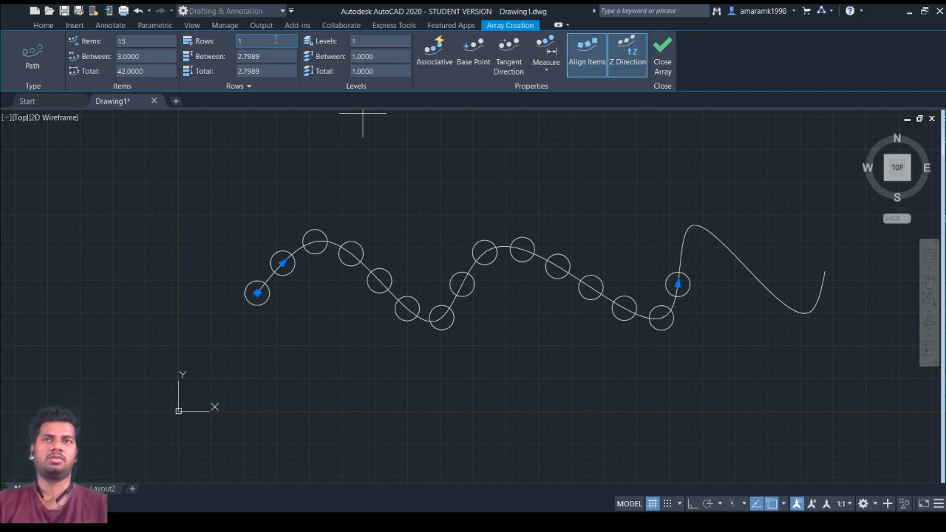
Set the path array's row count to 5, and return it to 1.
{"action": "key", "text": "Return"}
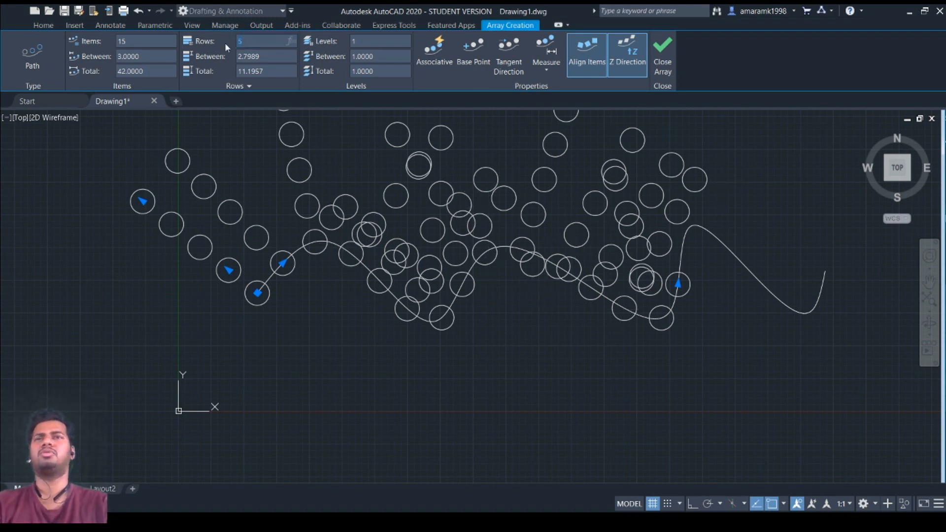
{"action": "key", "text": "Return"}
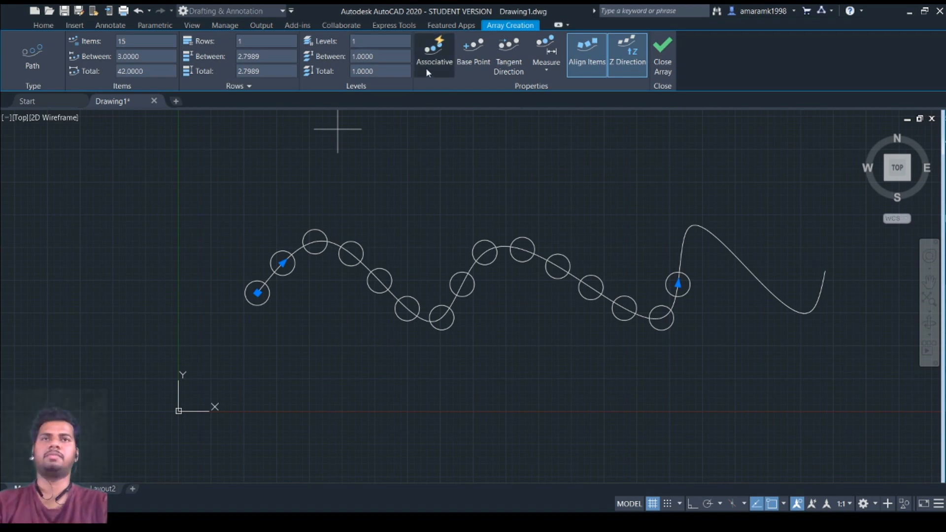
Switch the path array to the Divide method and back to Measure with an item spacing of 3.
{"action": "left_click", "coordinate": [623, 67]}
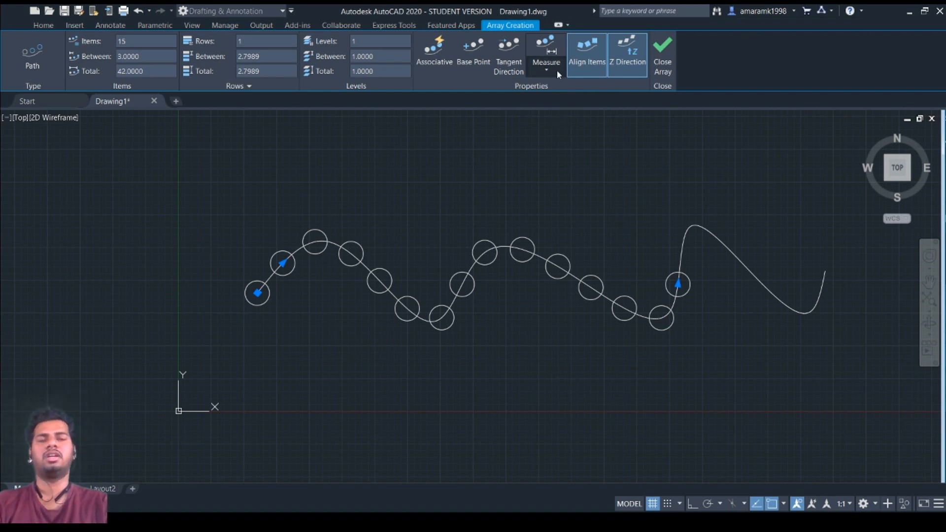
{"action": "left_click", "coordinate": [553, 88]}
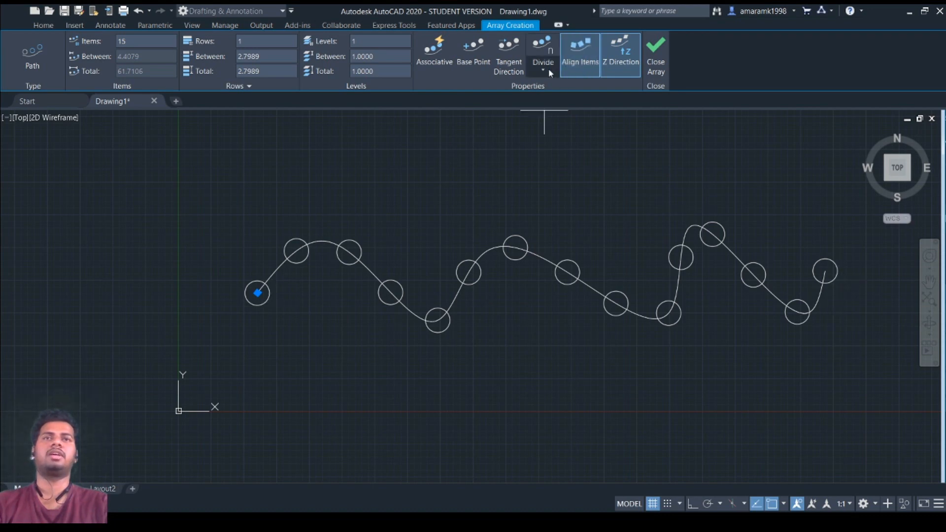
{"action": "left_click", "coordinate": [552, 114]}
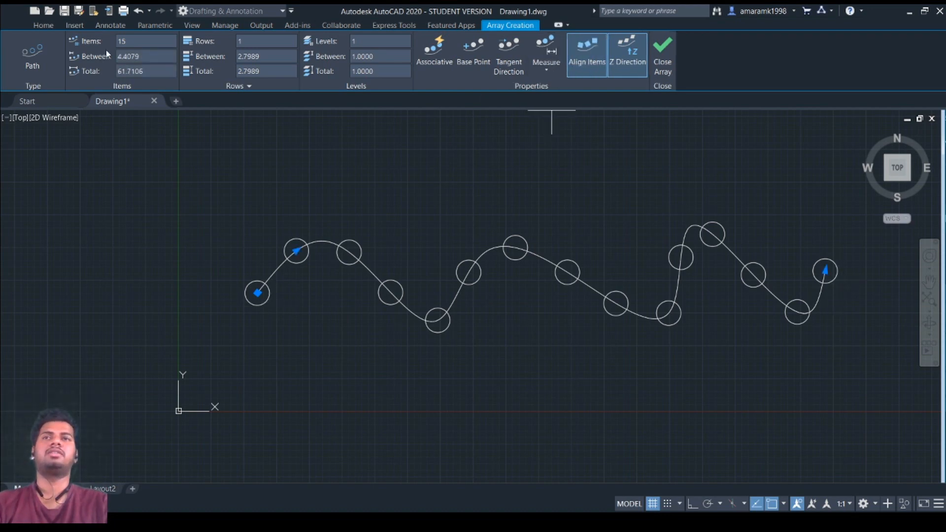
{"action": "type", "text": "3"}
{"action": "key", "text": "Return"}
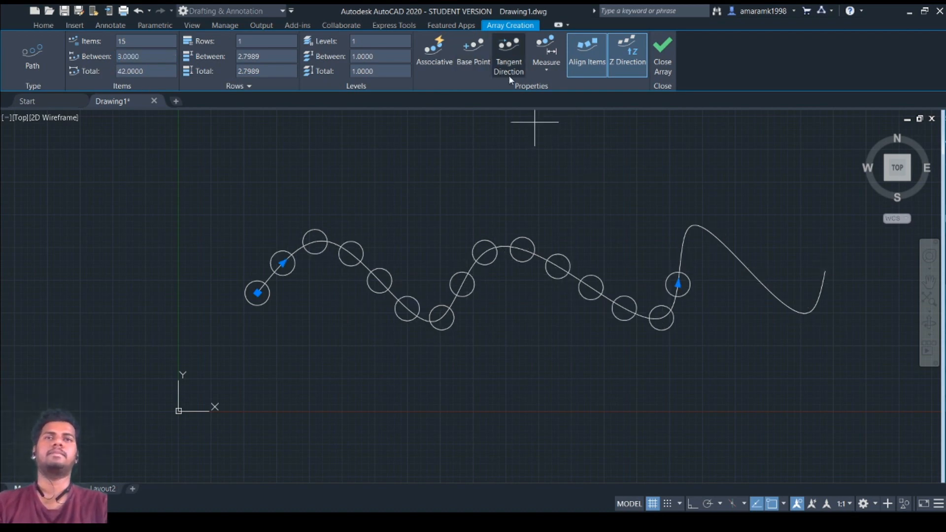
Define the path array's tangent direction with two points, from the spline's first crest to below its first trough, and finish the array.
{"action": "left_click", "coordinate": [505, 60]}
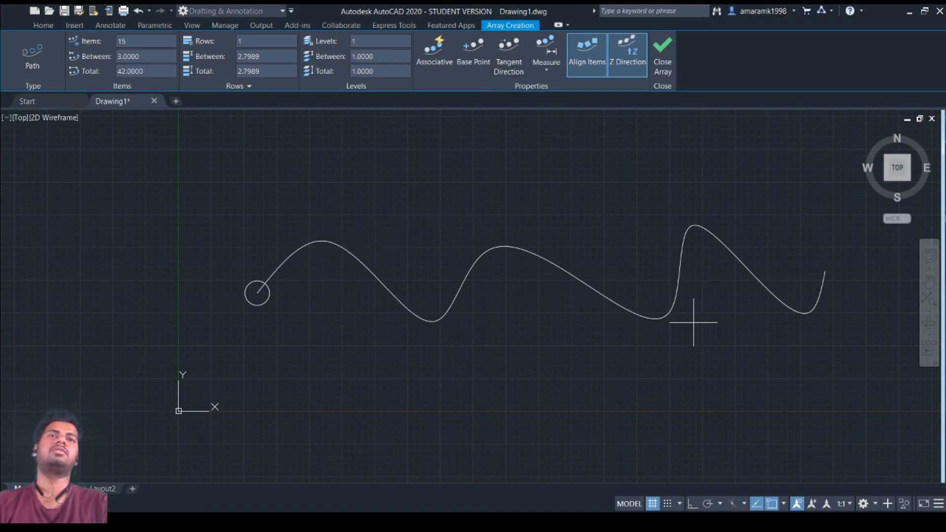
{"action": "scroll", "coordinate": [660, 298], "scroll_direction": "down", "scroll_amount": 2}
{"action": "scroll", "coordinate": [549, 308], "scroll_direction": "up", "scroll_amount": 2}
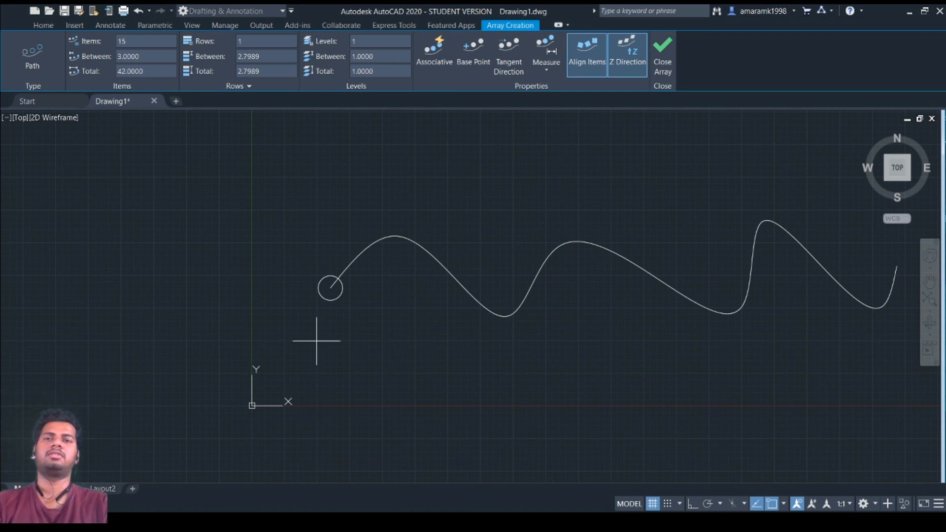
{"action": "left_click", "coordinate": [416, 244]}
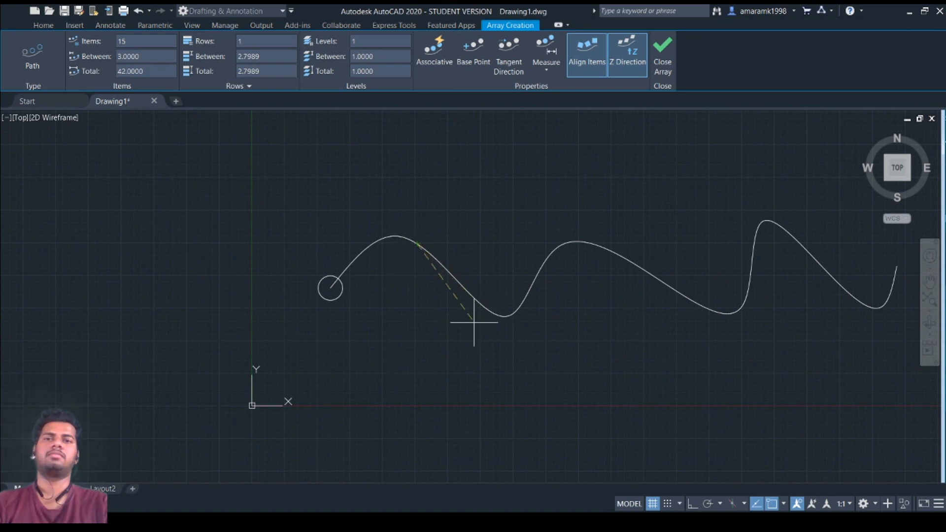
{"action": "left_click", "coordinate": [544, 355]}
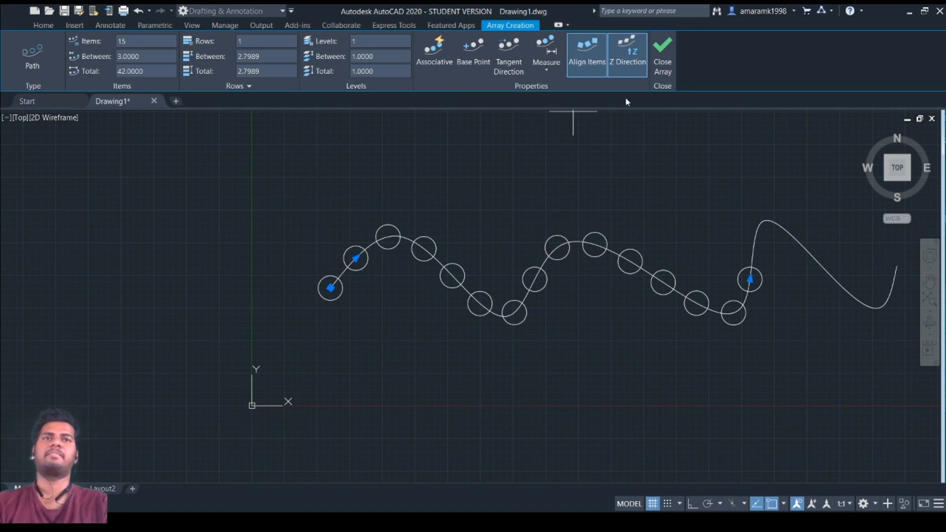
{"action": "left_click", "coordinate": [667, 69]}
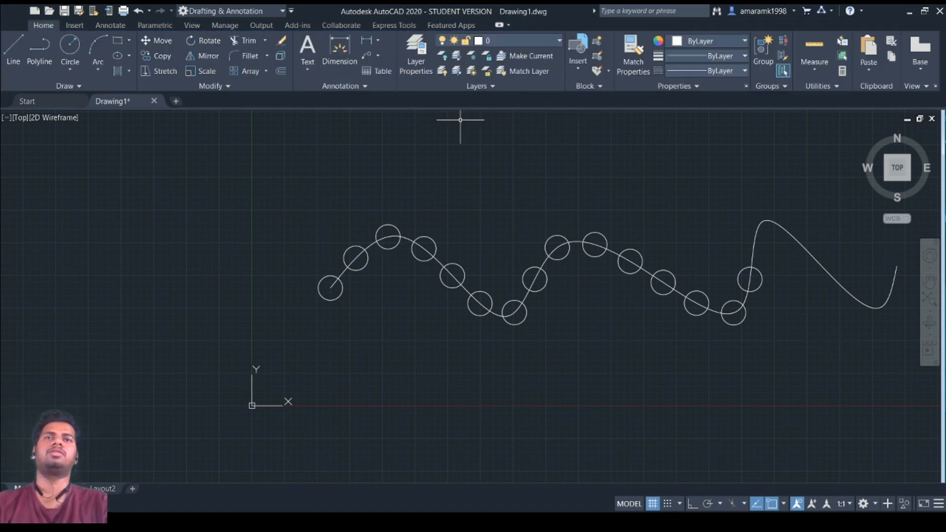
Delete the three individual circles around the spline's first trough.
{"action": "left_click", "coordinate": [531, 269]}
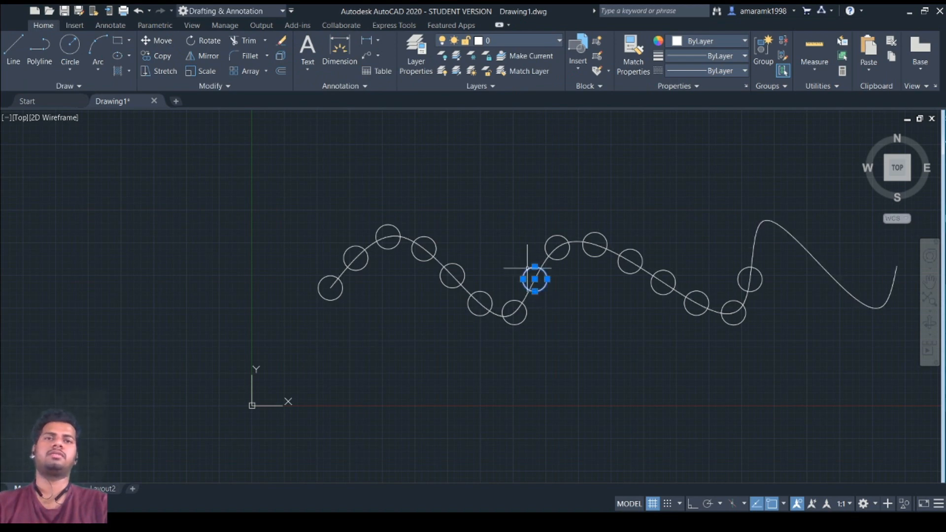
{"action": "key", "text": "Delete"}
{"action": "left_click", "coordinate": [512, 301]}
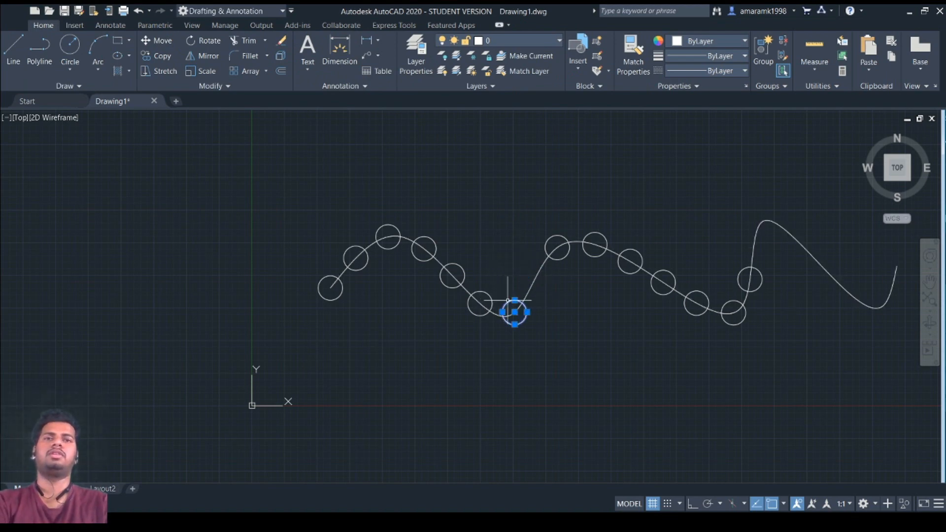
{"action": "key", "text": "Delete"}
{"action": "left_click", "coordinate": [471, 308]}
{"action": "key", "text": "Delete"}
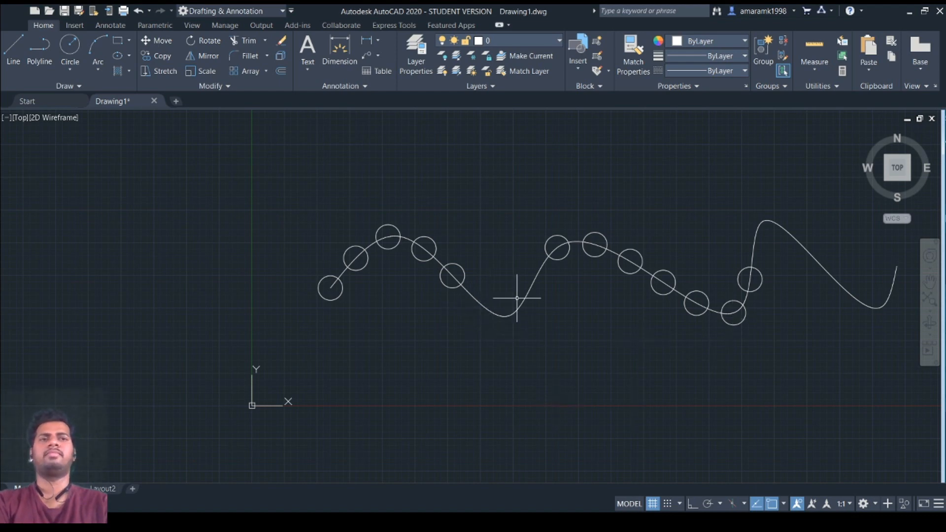
Delete all remaining circles together with the wavy spline.
{"action": "middle_click_drag", "start_coordinate": [517, 300], "coordinate": [379, 293]}
{"action": "left_click", "coordinate": [122, 156]}
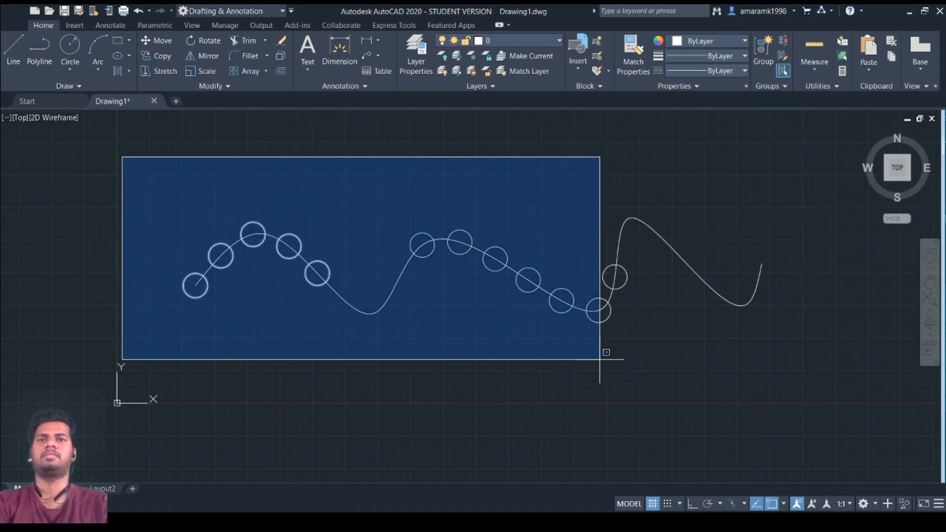
{"action": "left_click", "coordinate": [833, 390]}
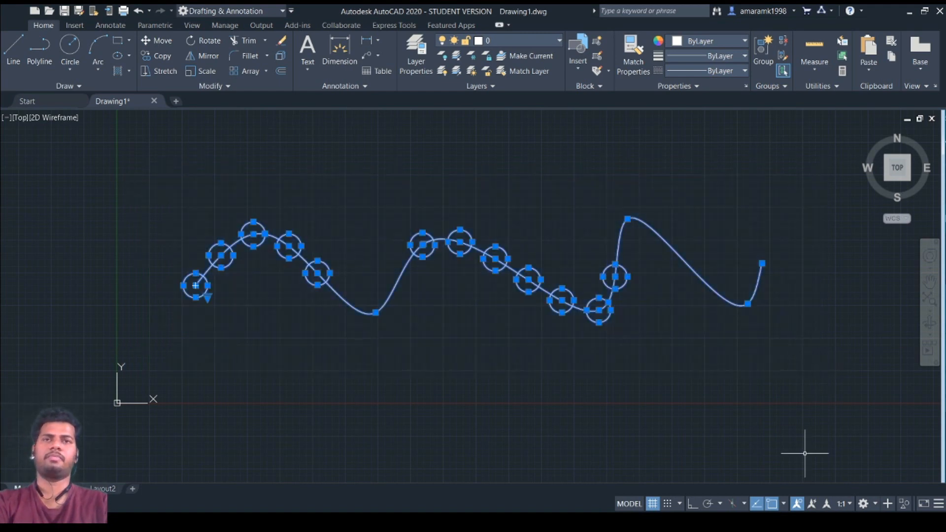
{"action": "key", "text": "Delete"}
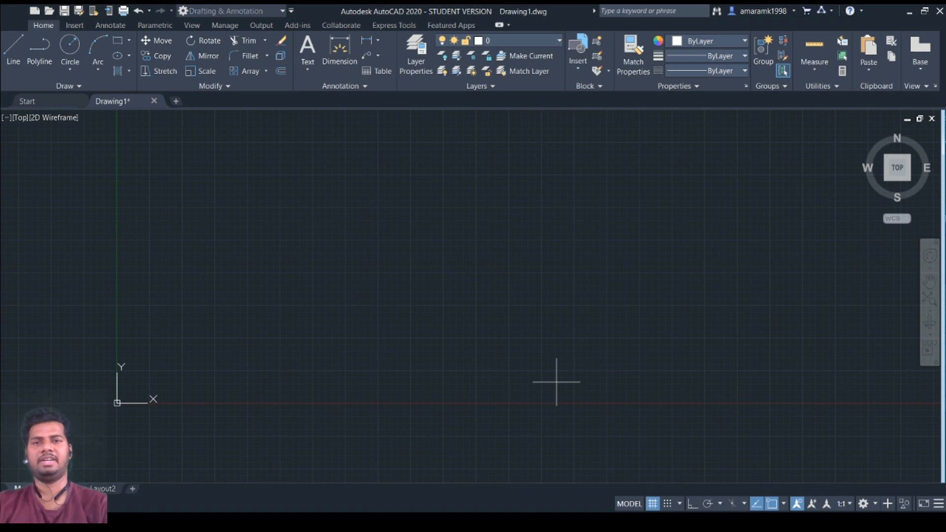
Draw an open, loop-shaped spline through seven points, leaving a gap between its two ends.
{"action": "left_click", "coordinate": [292, 309]}
{"action": "left_click", "coordinate": [352, 224]}
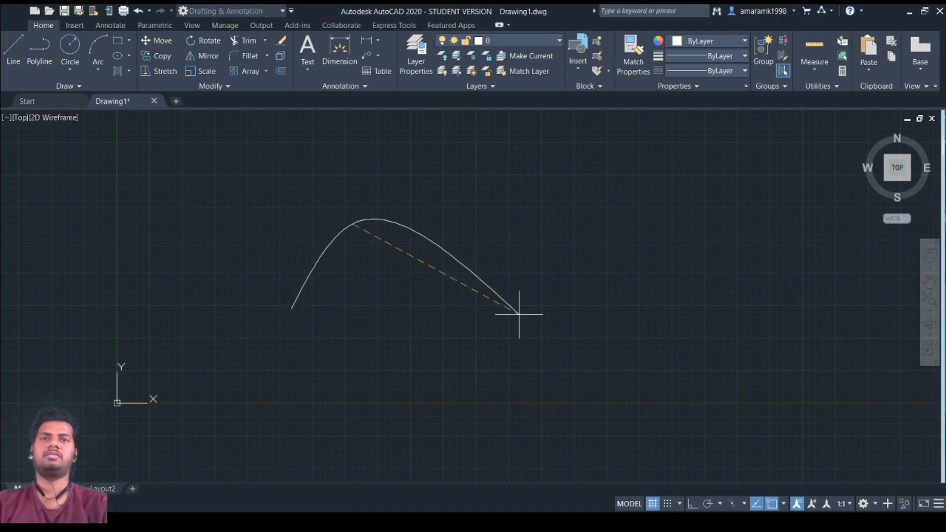
{"action": "left_click", "coordinate": [519, 315]}
{"action": "left_click", "coordinate": [767, 291]}
{"action": "left_click", "coordinate": [714, 414]}
{"action": "left_click", "coordinate": [441, 361]}
{"action": "left_click", "coordinate": [345, 409]}
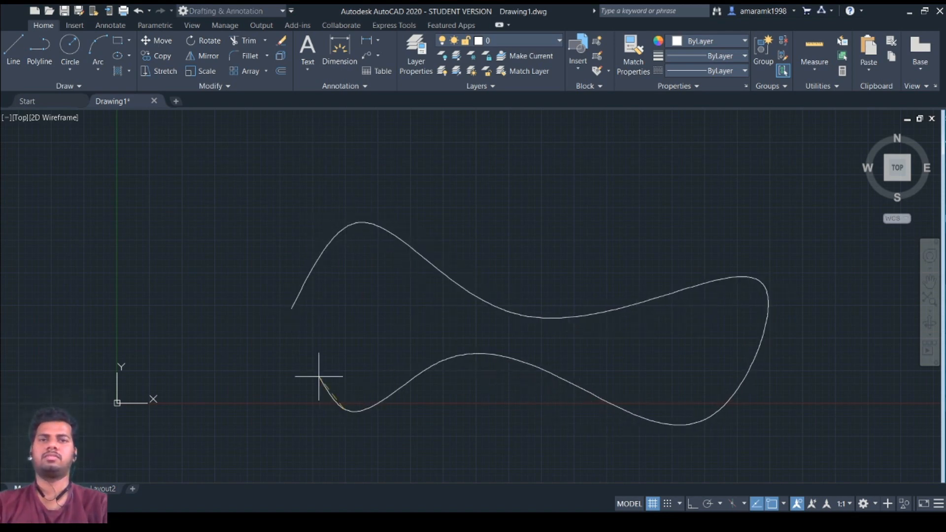
{"action": "key", "text": "Return"}
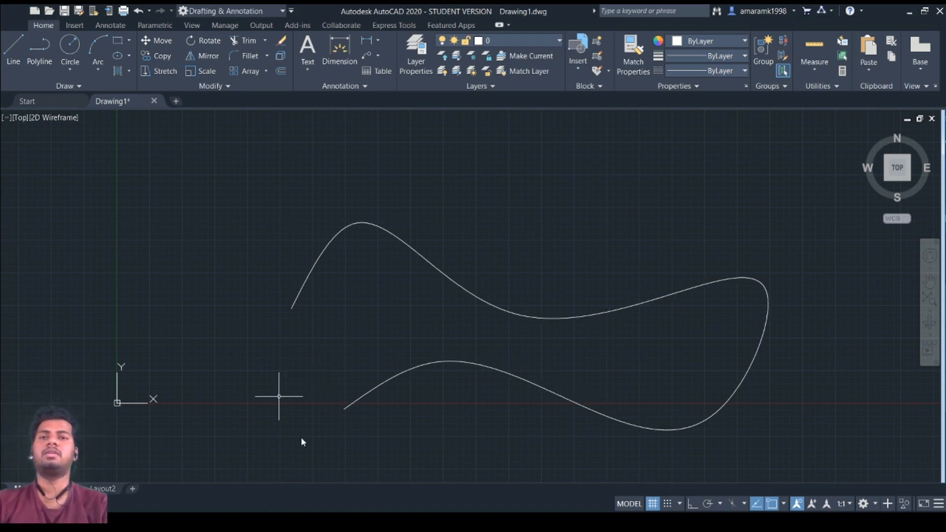
Connect the two open ends of the spline with a smooth blend curve.
{"action": "scroll", "coordinate": [456, 369], "scroll_direction": "down", "scroll_amount": 2}
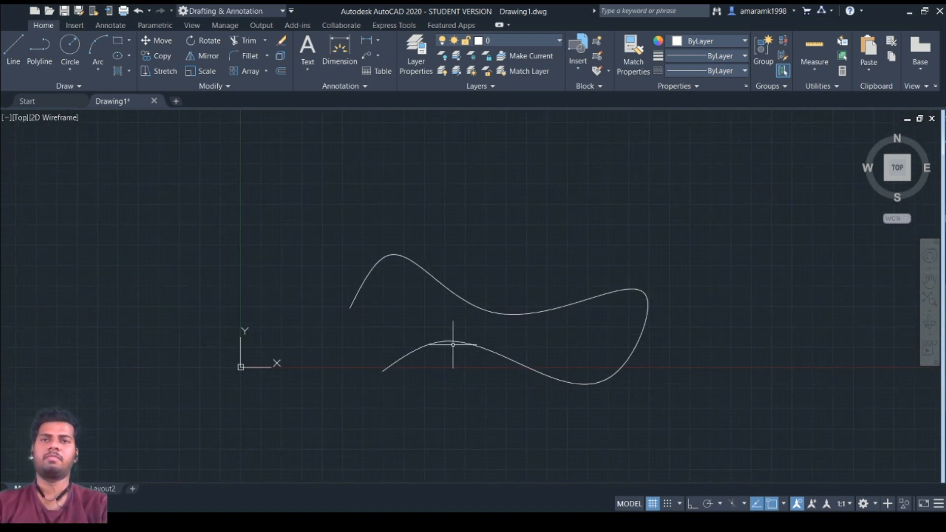
{"action": "scroll", "coordinate": [363, 325], "scroll_direction": "up", "scroll_amount": 2}
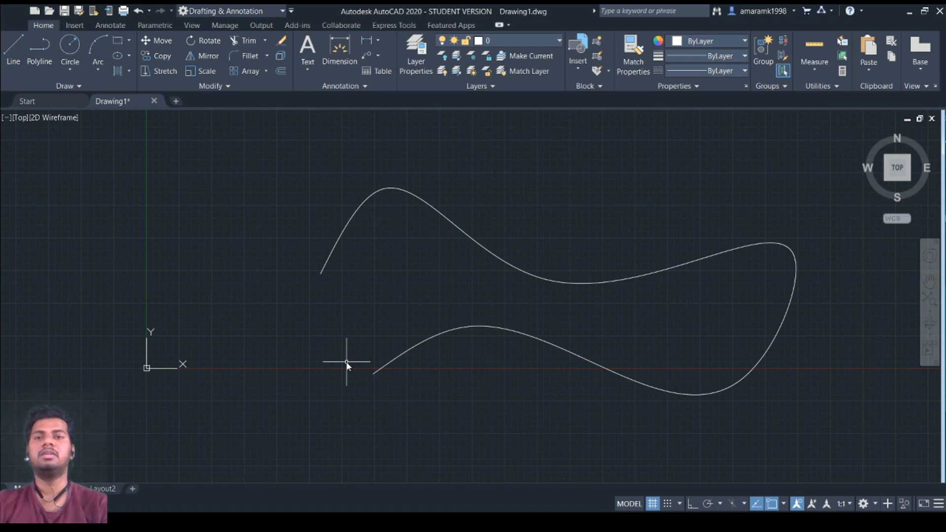
{"action": "key", "text": "Return"}
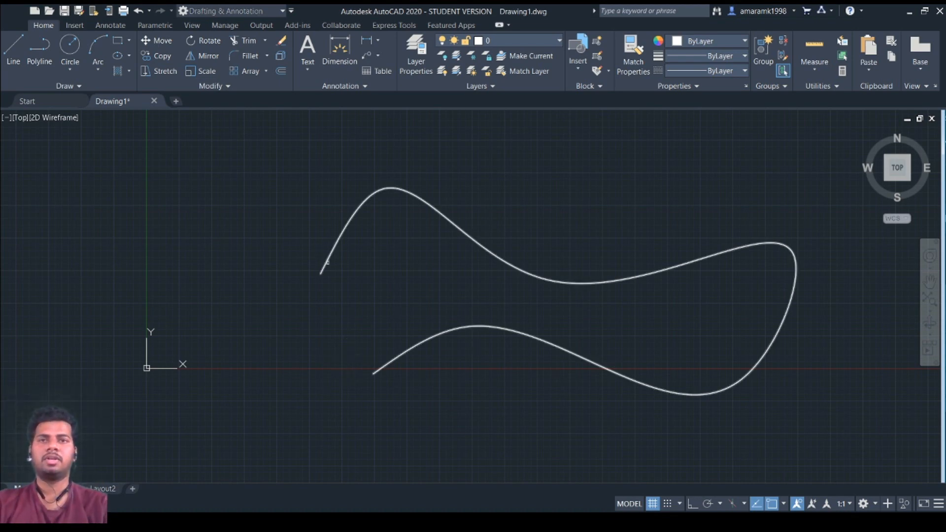
{"action": "left_click", "coordinate": [325, 266]}
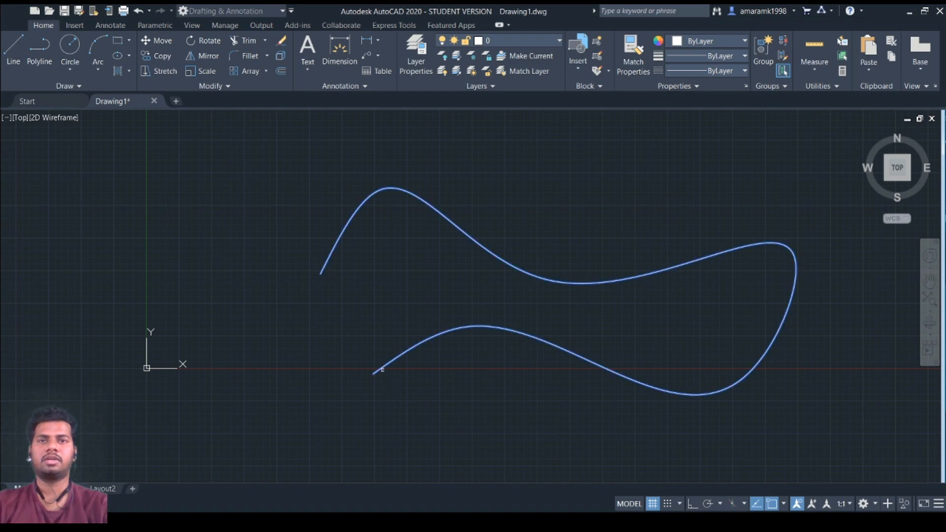
{"action": "type", "text": "c"}
{"action": "key", "text": "Return"}
{"action": "key", "text": "Return"}
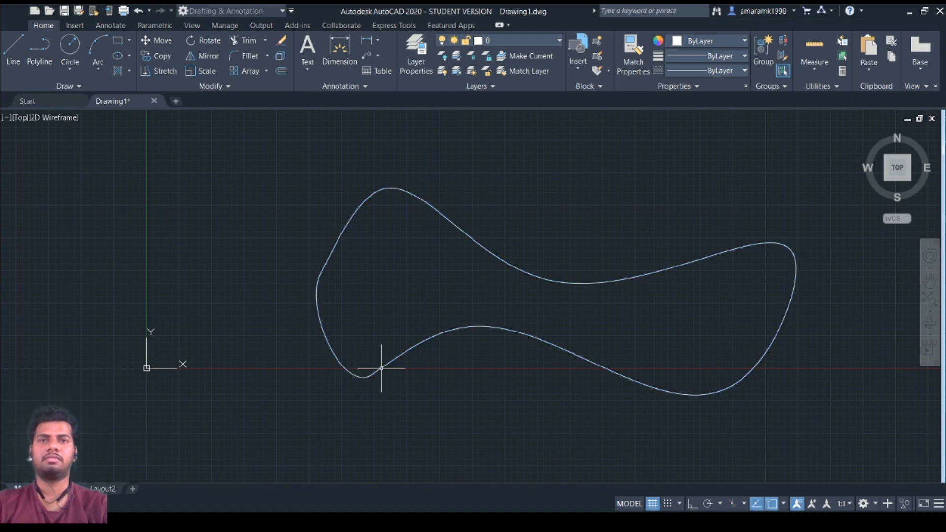
Show the blend curve's control vertices, pull its upper vertex far outward, and switch it back to fit points.
{"action": "left_click", "coordinate": [321, 327]}
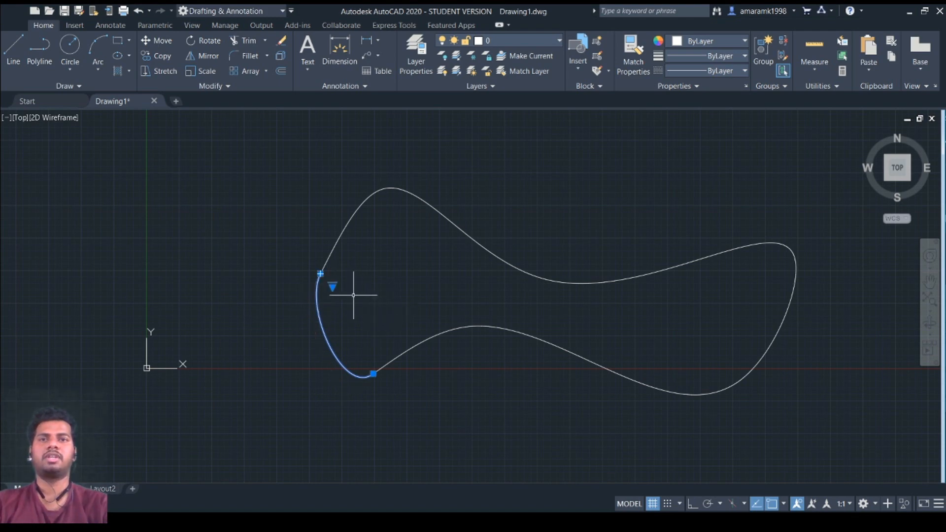
{"action": "left_click", "coordinate": [366, 307]}
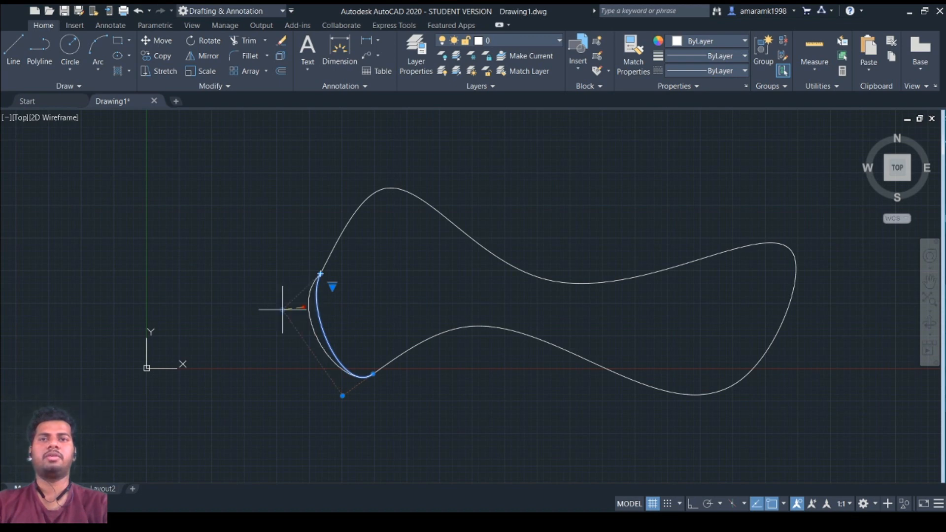
{"action": "left_click", "coordinate": [230, 324]}
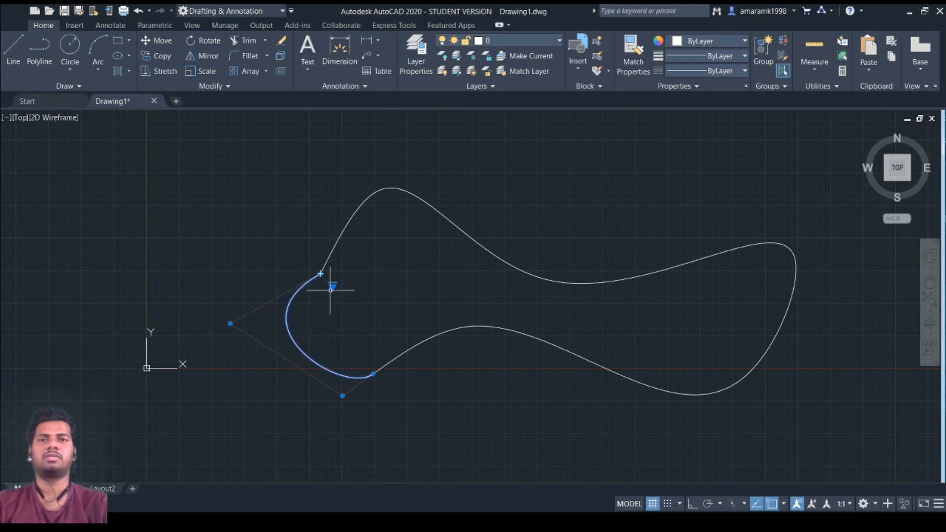
{"action": "left_click", "coordinate": [393, 294]}
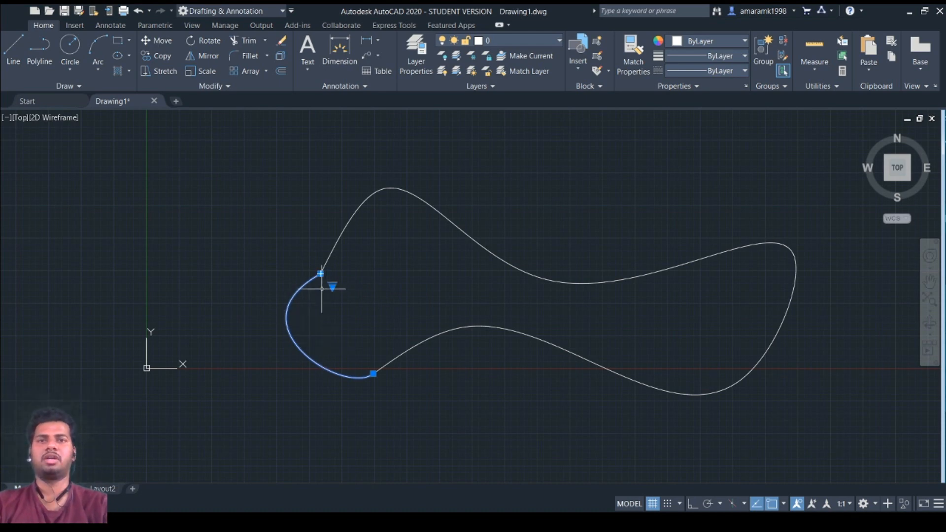
Show the blend curve's control vertices again, and move the upper vertex inward and the lower vertex slightly up.
{"action": "left_click", "coordinate": [349, 304]}
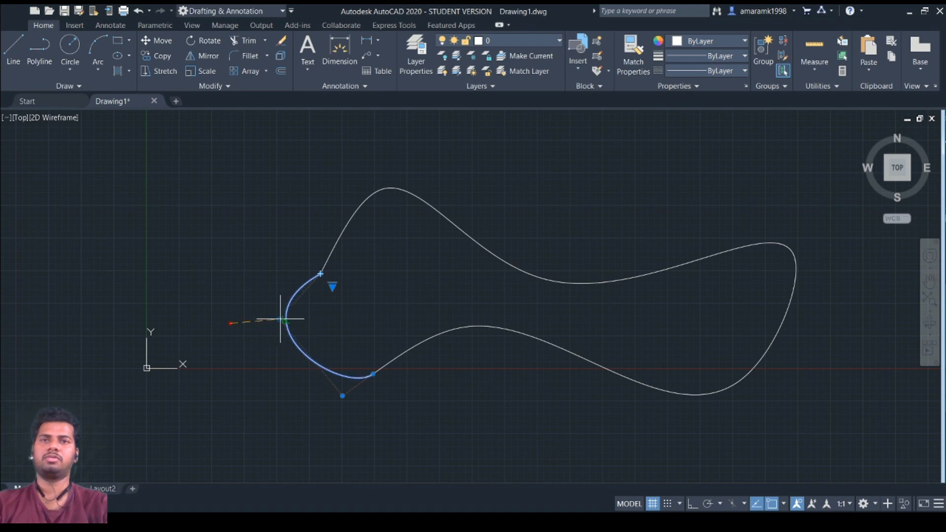
{"action": "left_click", "coordinate": [299, 320]}
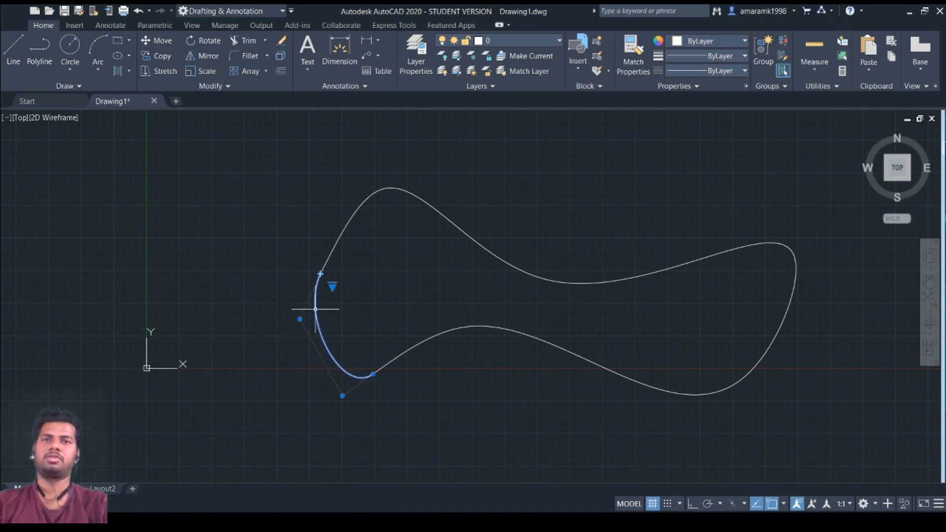
{"action": "left_click", "coordinate": [343, 395]}
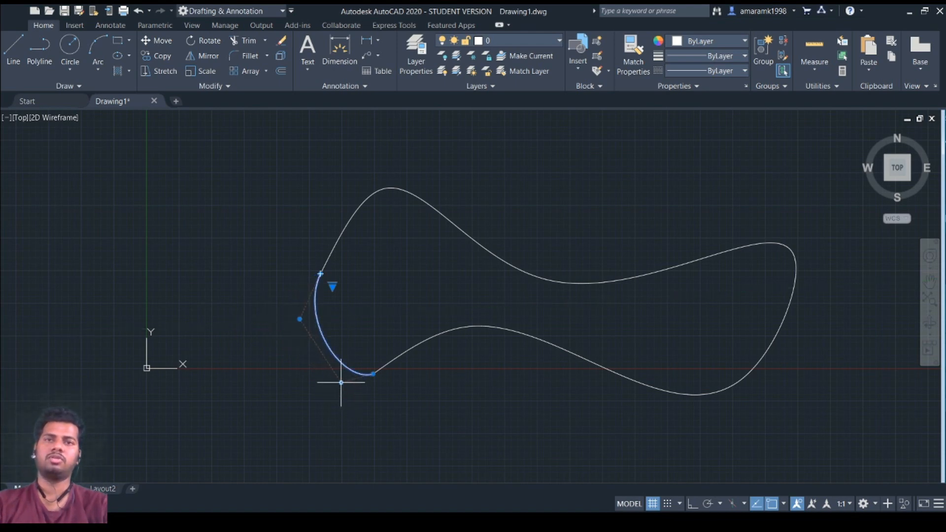
{"action": "left_click", "coordinate": [341, 383]}
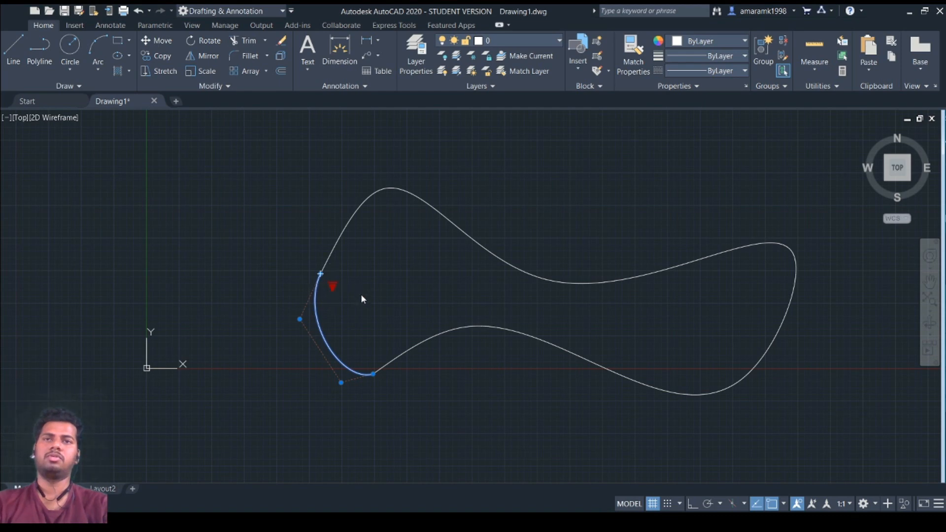
Toggle the blend curve's display between fit points and control vertices, and deselect the curve.
{"action": "left_click", "coordinate": [333, 285]}
{"action": "key", "text": "Escape"}
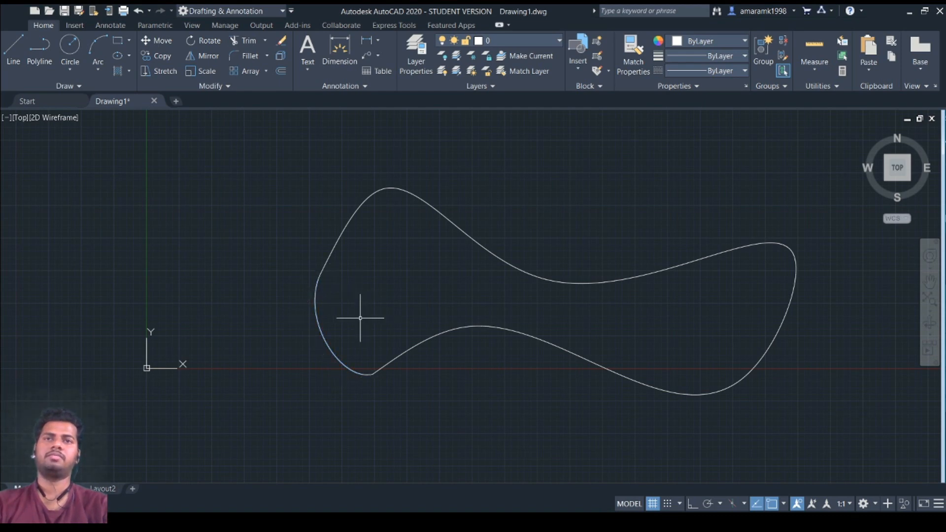
{"action": "left_click", "coordinate": [335, 353]}
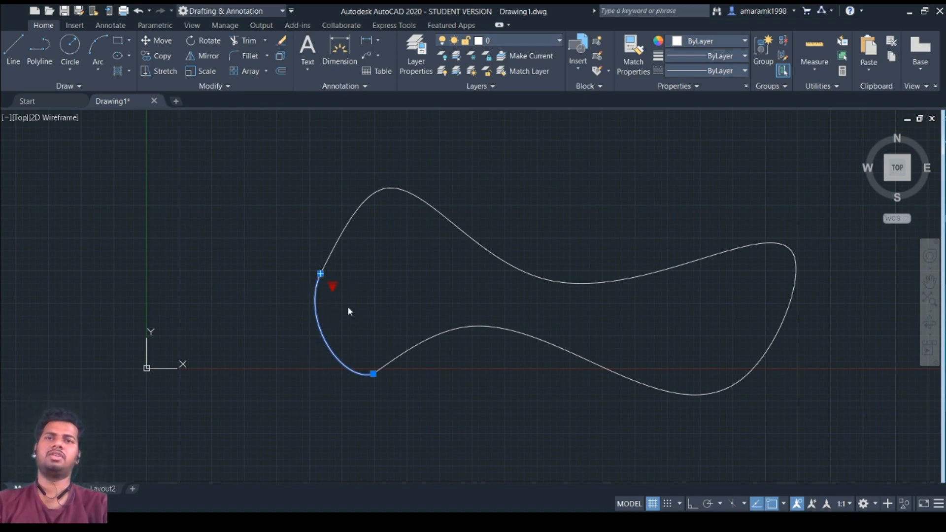
{"action": "left_click", "coordinate": [333, 286]}
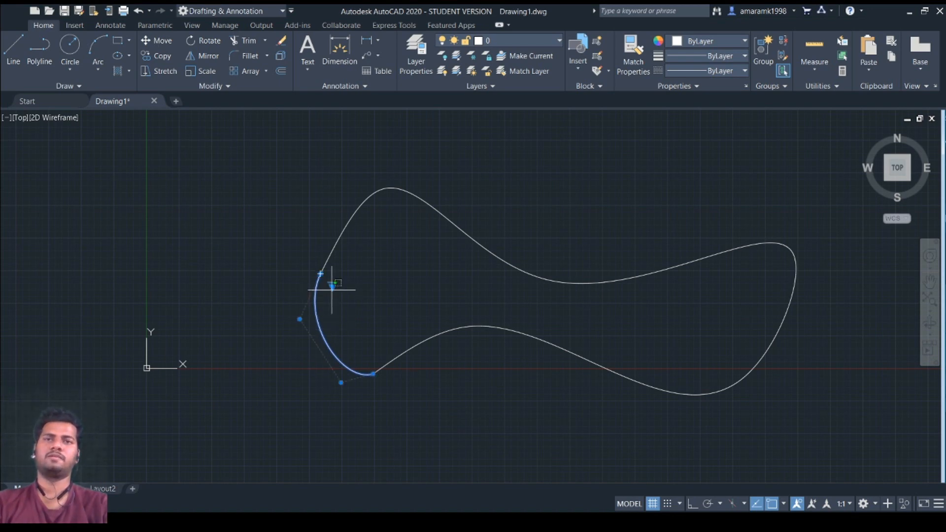
{"action": "left_click", "coordinate": [332, 286]}
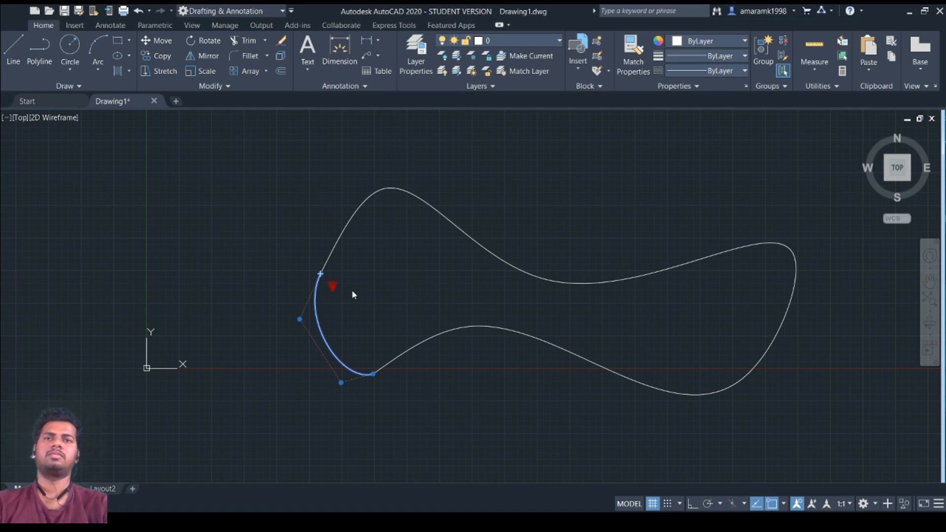
{"action": "key", "text": "Escape"}
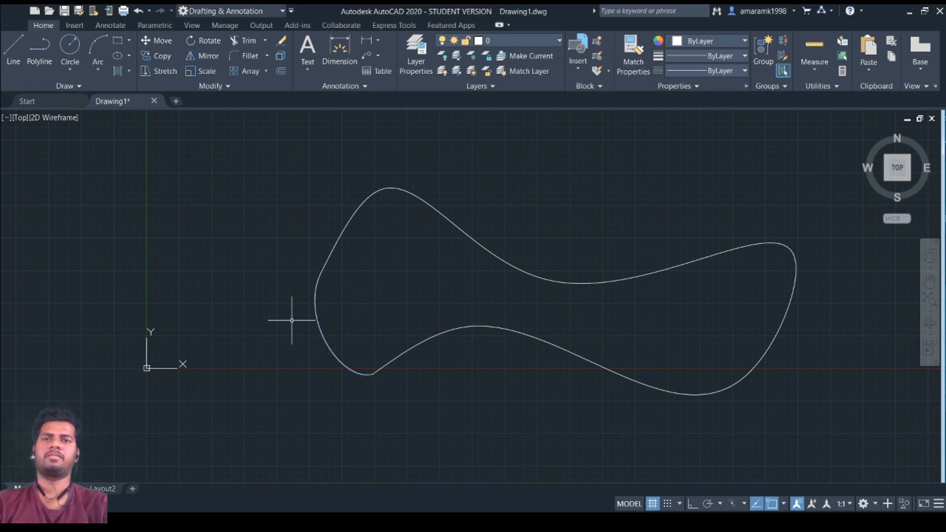
{"action": "left_click", "coordinate": [360, 339]}
{"action": "key", "text": "Escape"}
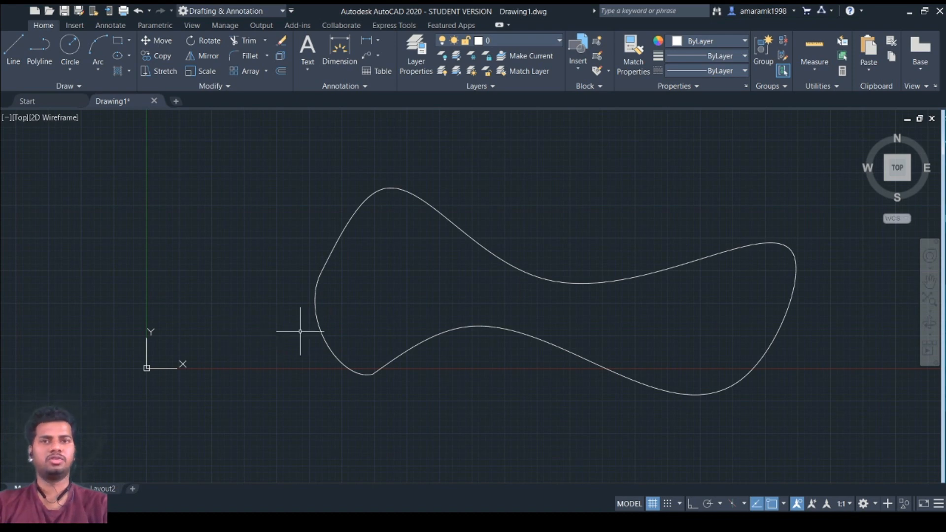
Delete the looped spline together with its blend curve.
{"action": "left_click", "coordinate": [275, 156]}
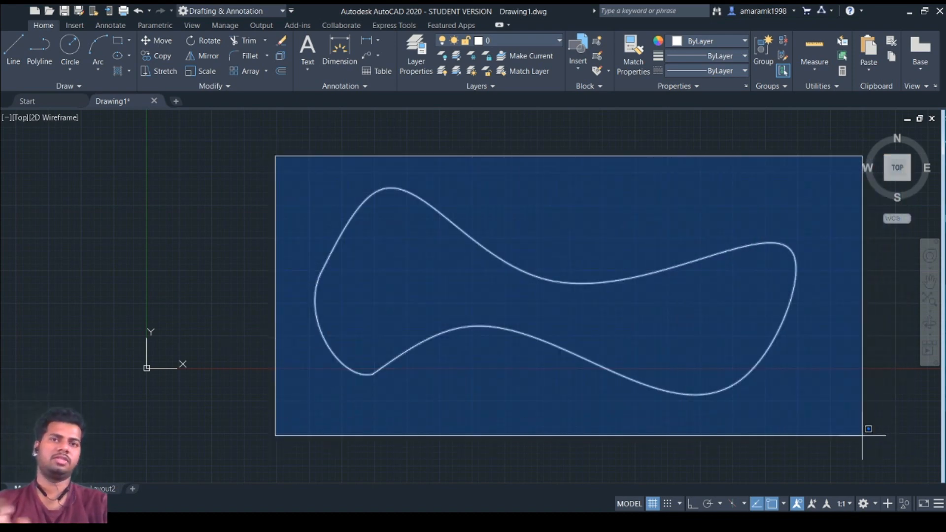
{"action": "left_click", "coordinate": [864, 434]}
{"action": "key", "text": "Delete"}
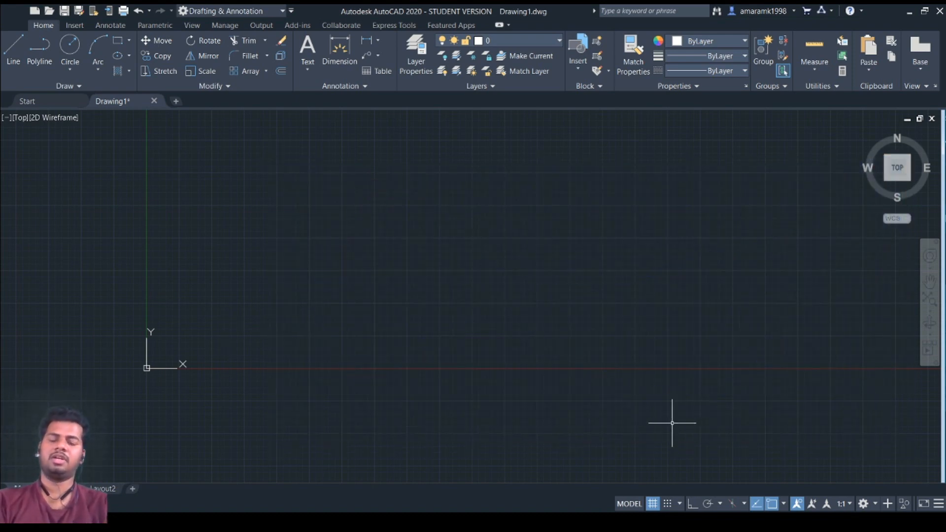
Draw two separate, roughly equal vertical lines side by side above the X axis with Ortho mode on.
{"action": "left_click", "coordinate": [317, 197]}
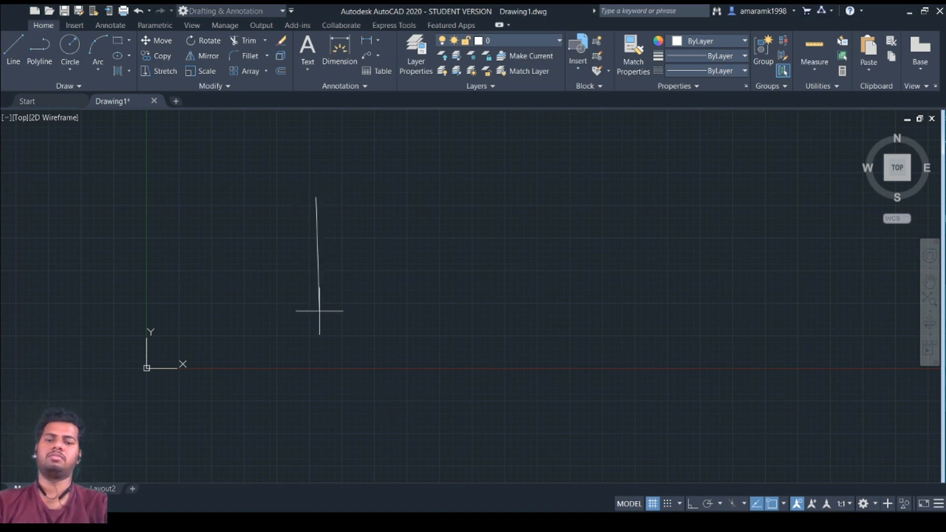
{"action": "key", "text": "F8"}
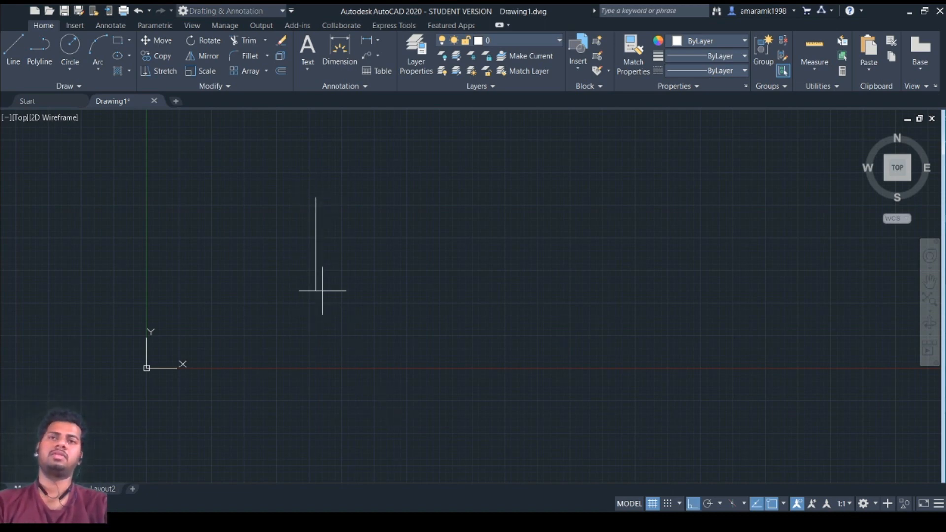
{"action": "left_click", "coordinate": [320, 291]}
{"action": "key", "text": "Return"}
{"action": "left_click", "coordinate": [408, 201]}
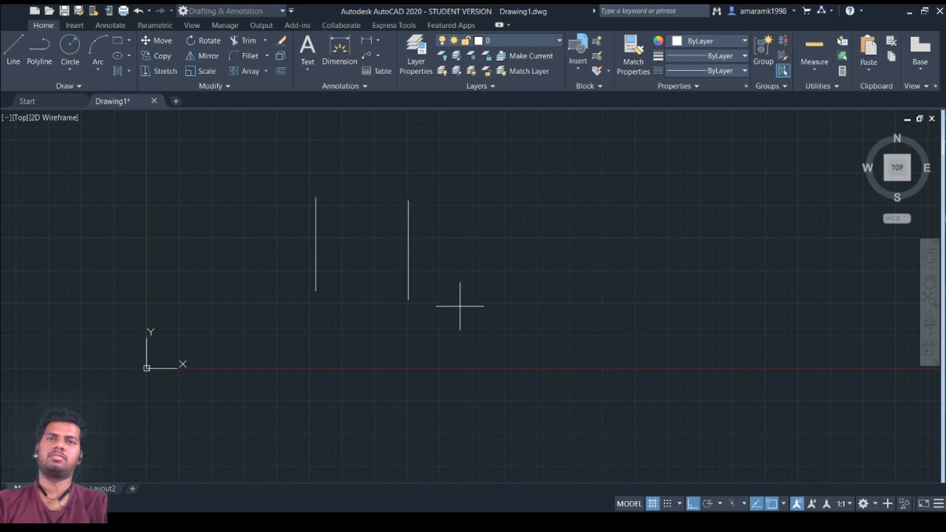
{"action": "left_click", "coordinate": [457, 311]}
{"action": "key", "text": "Return"}
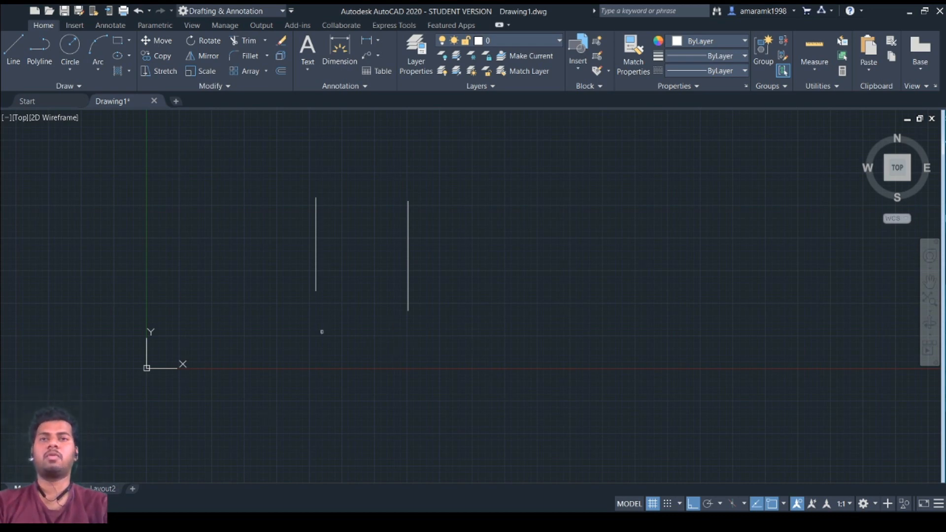
Blend the lower ends of the two vertical lines, and reshape the curve by moving its right control vertex inward and its left one down.
{"action": "left_click", "coordinate": [408, 306]}
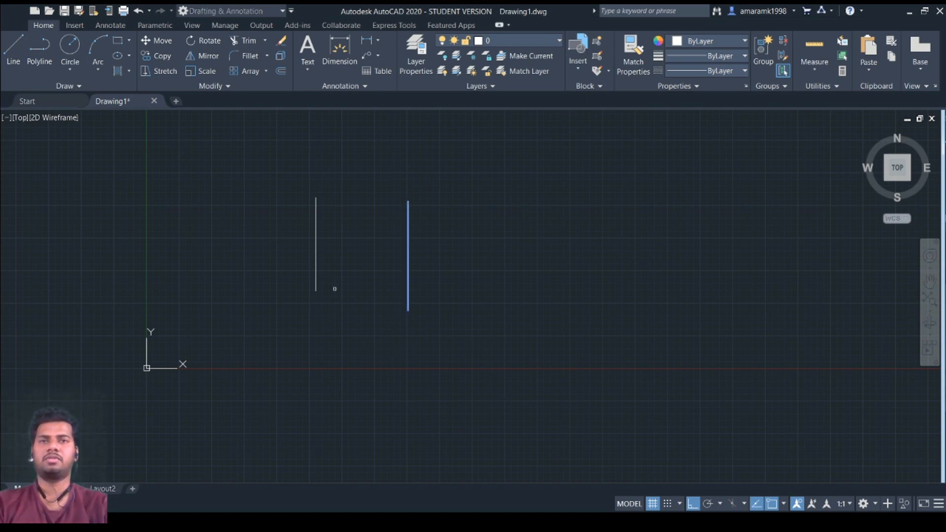
{"action": "left_click", "coordinate": [315, 291]}
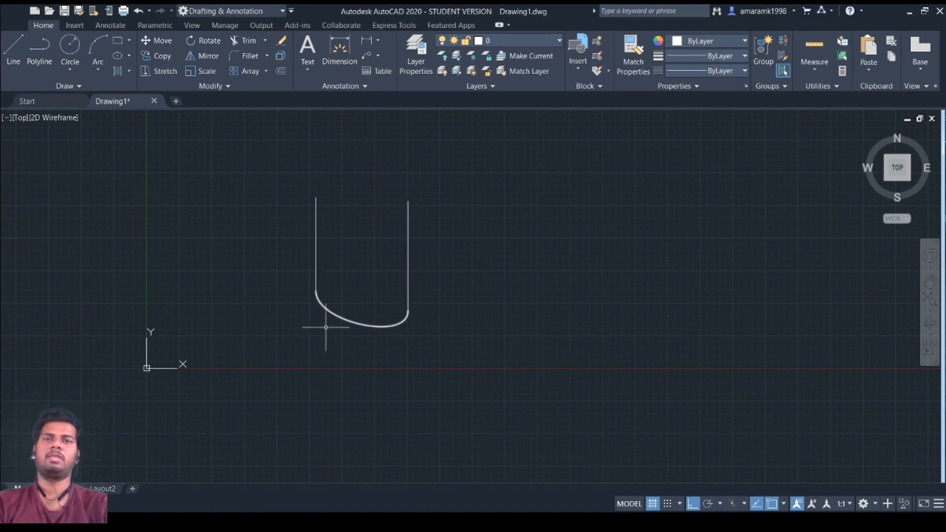
{"action": "left_click", "coordinate": [385, 324]}
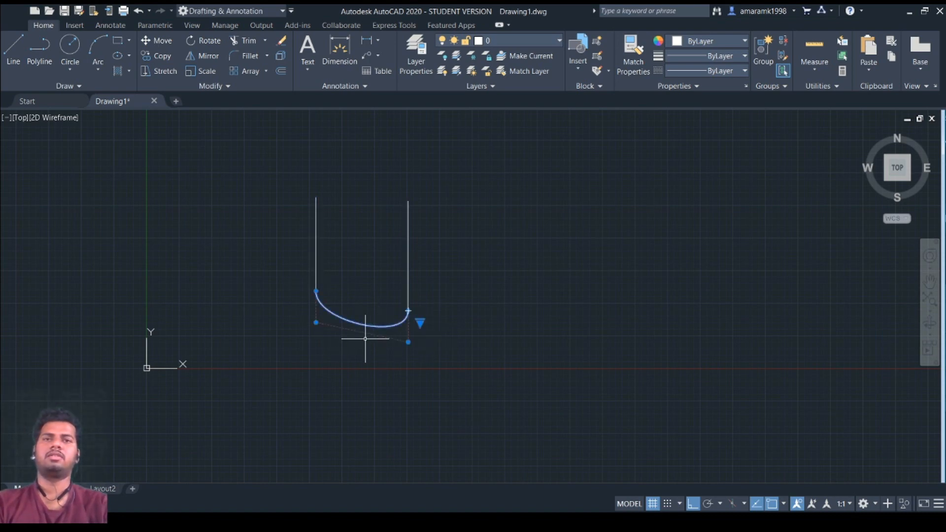
{"action": "left_click", "coordinate": [389, 342]}
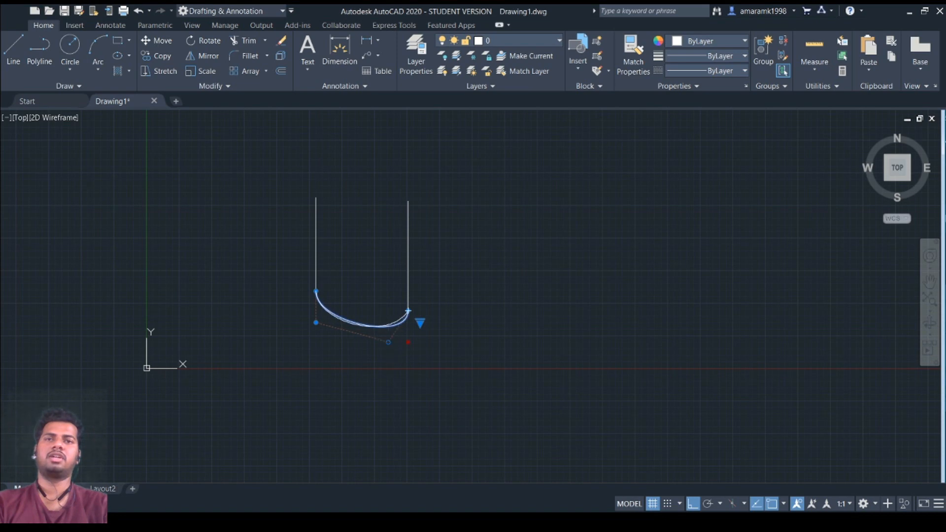
{"action": "left_click", "coordinate": [316, 323]}
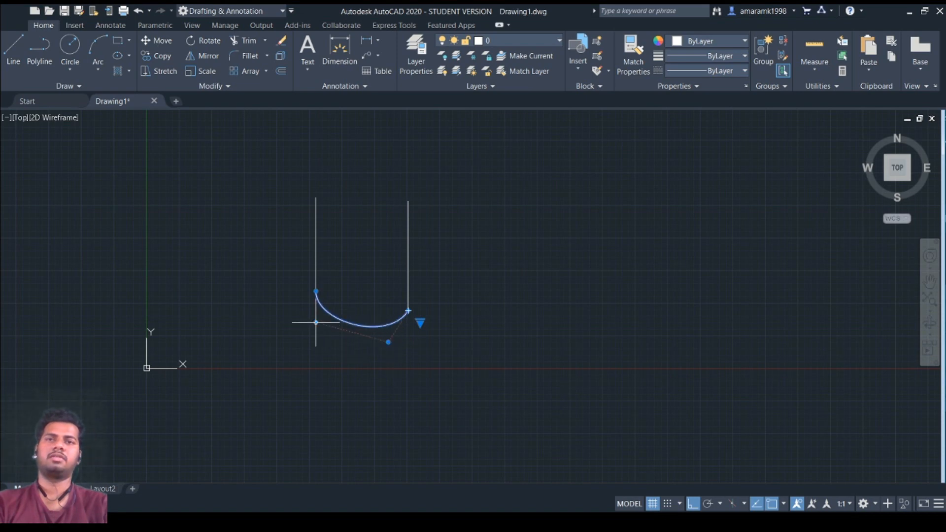
{"action": "left_click", "coordinate": [316, 340]}
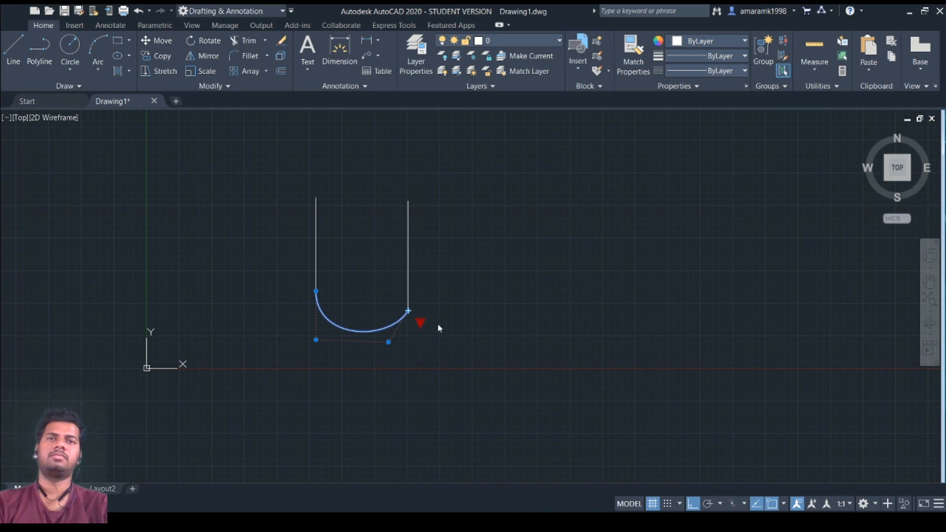
{"action": "left_click", "coordinate": [421, 323]}
{"action": "key", "text": "Escape"}
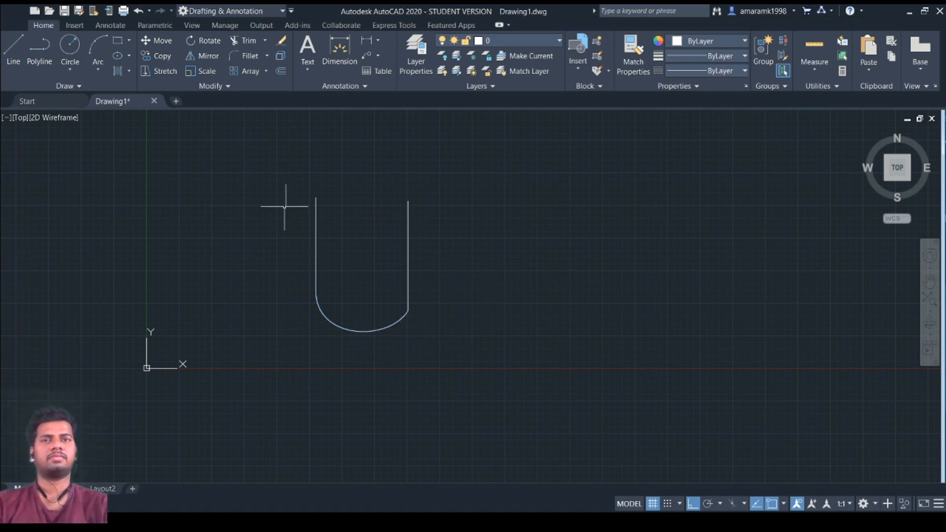
Delete both vertical lines and the blend curve joining them.
{"action": "left_click", "coordinate": [258, 164]}
{"action": "left_click", "coordinate": [501, 359]}
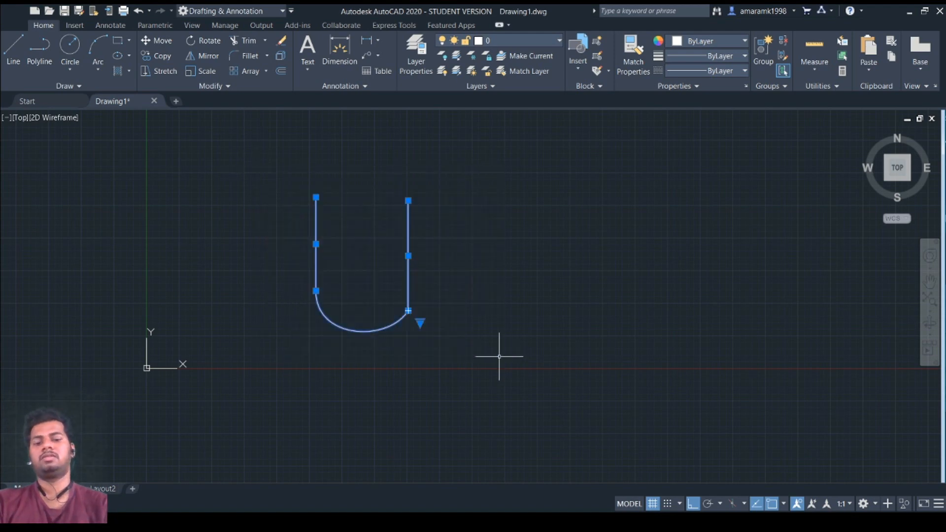
{"action": "key", "text": "Delete"}
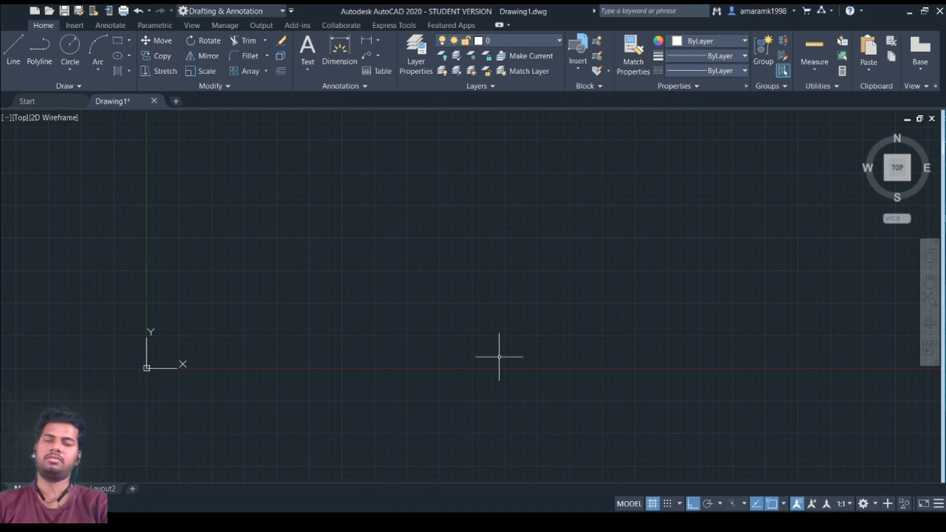
Draw a 10 by 5 rectangle above the X axis with Ortho mode off.
{"action": "key", "text": "F8"}
{"action": "key", "text": "F8"}
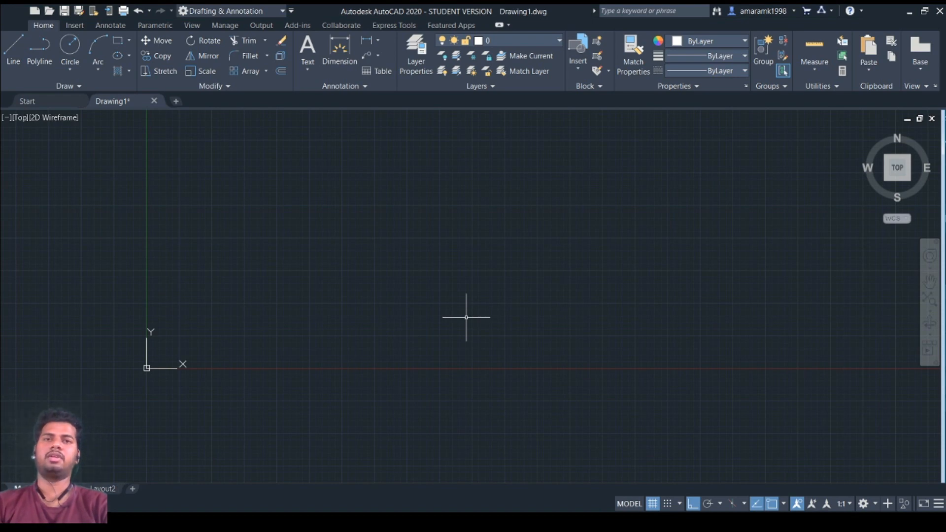
{"action": "key", "text": "F8"}
{"action": "left_click", "coordinate": [118, 40]}
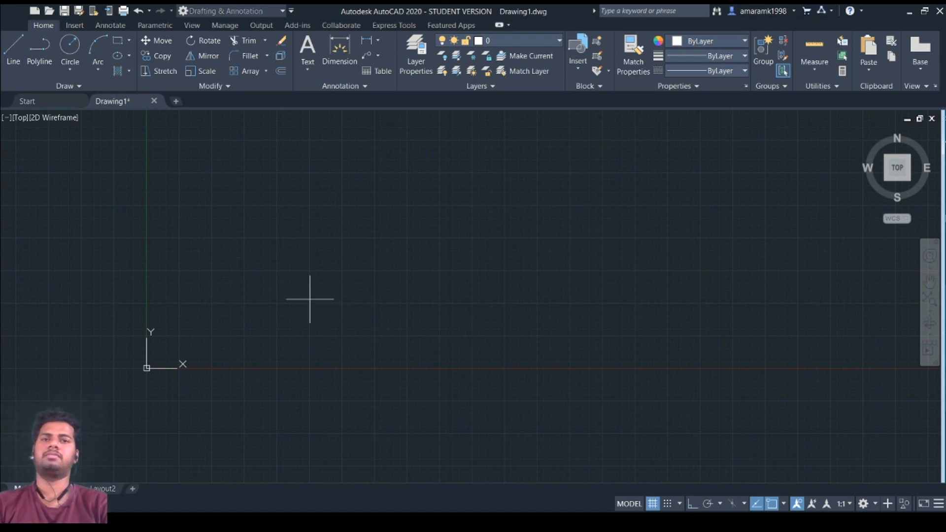
{"action": "left_click", "coordinate": [310, 299]}
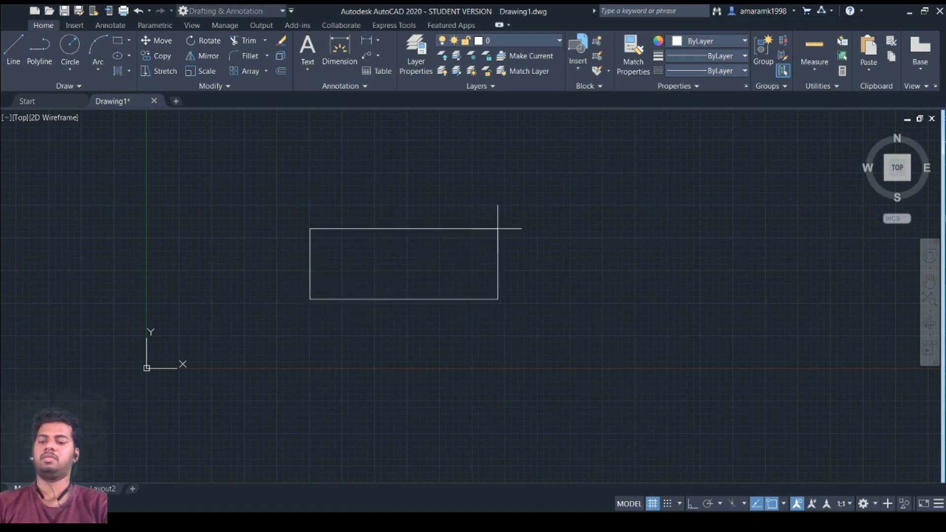
{"action": "key", "text": "Escape"}
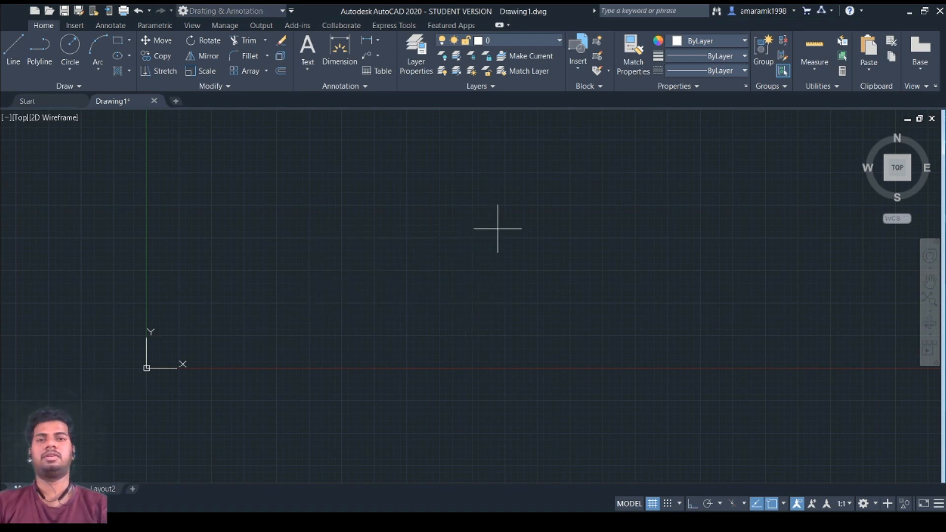
{"action": "key", "text": "Return"}
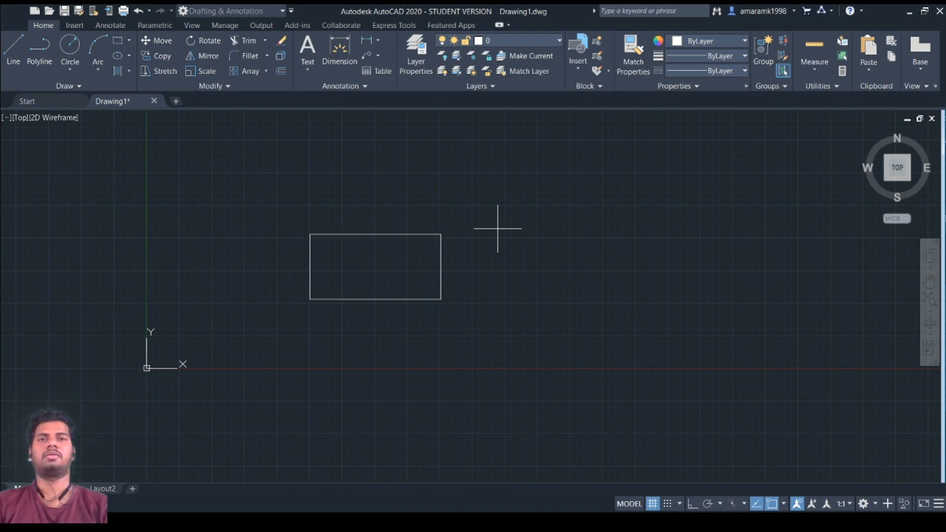
{"action": "left_click", "coordinate": [500, 231]}
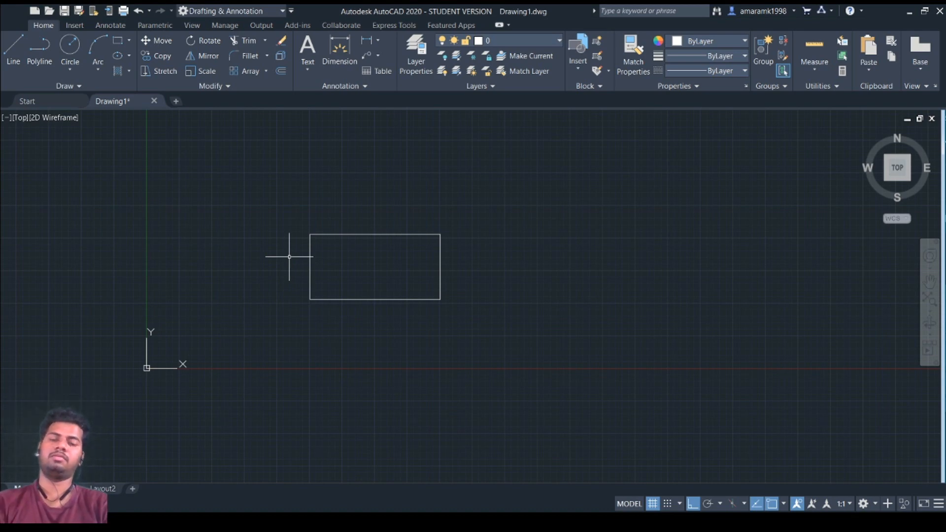
Dimension the rectangle's length below its bottom edge and its height beside its left edge.
{"action": "left_click", "coordinate": [310, 296]}
{"action": "left_click", "coordinate": [440, 299]}
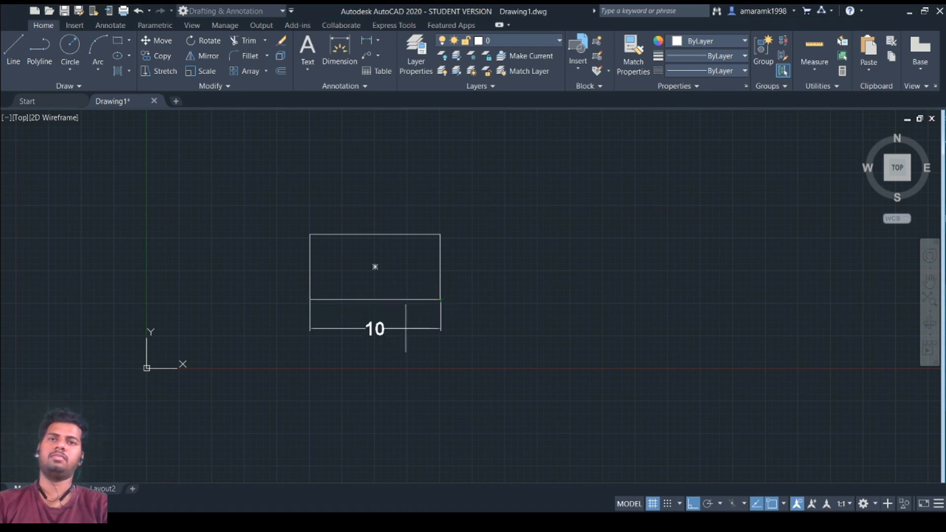
{"action": "left_click", "coordinate": [406, 328]}
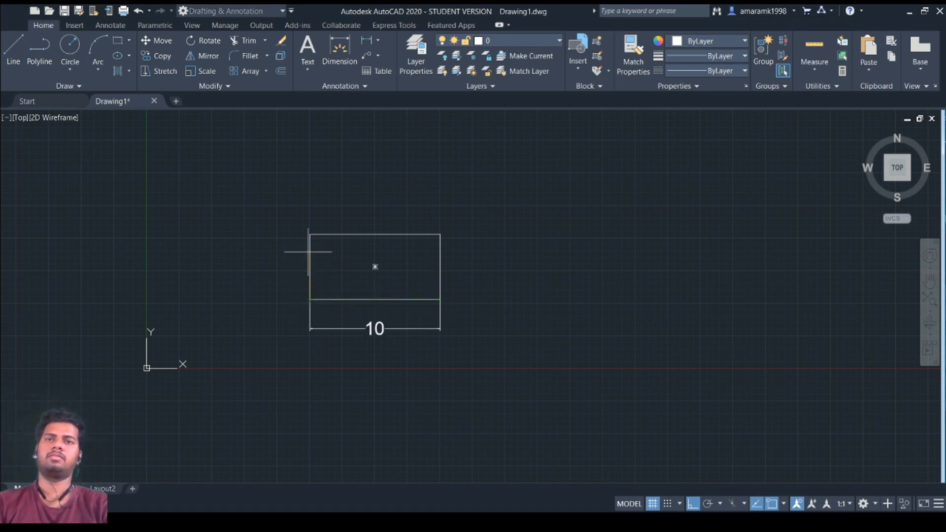
{"action": "left_click", "coordinate": [310, 235]}
{"action": "left_click", "coordinate": [275, 255]}
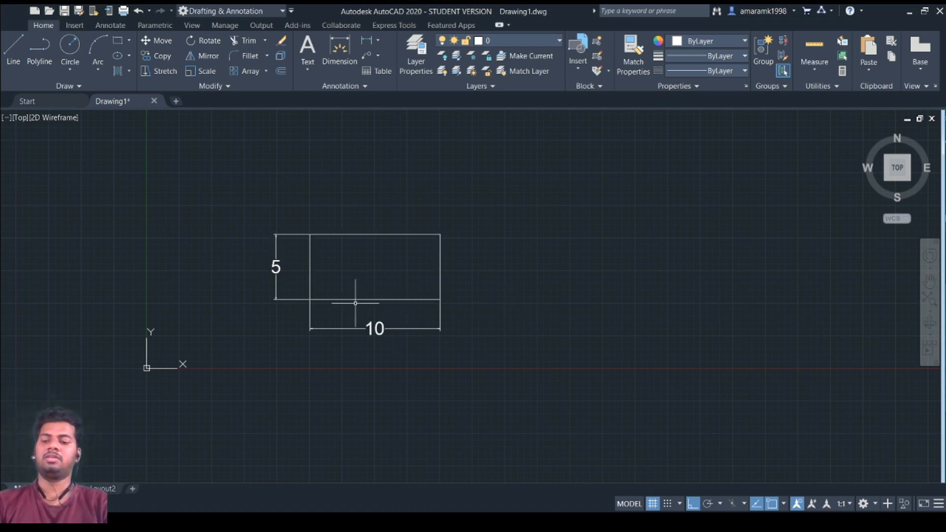
Scale the rectangle by a factor of 2 about its lower-left corner, and undo the scaling.
{"action": "key", "text": "Return"}
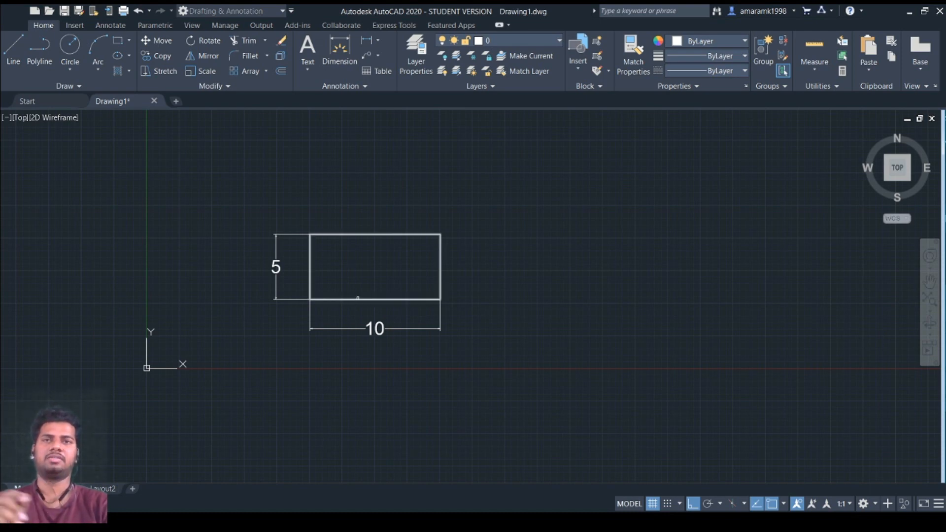
{"action": "left_click", "coordinate": [358, 298]}
{"action": "key", "text": "Return"}
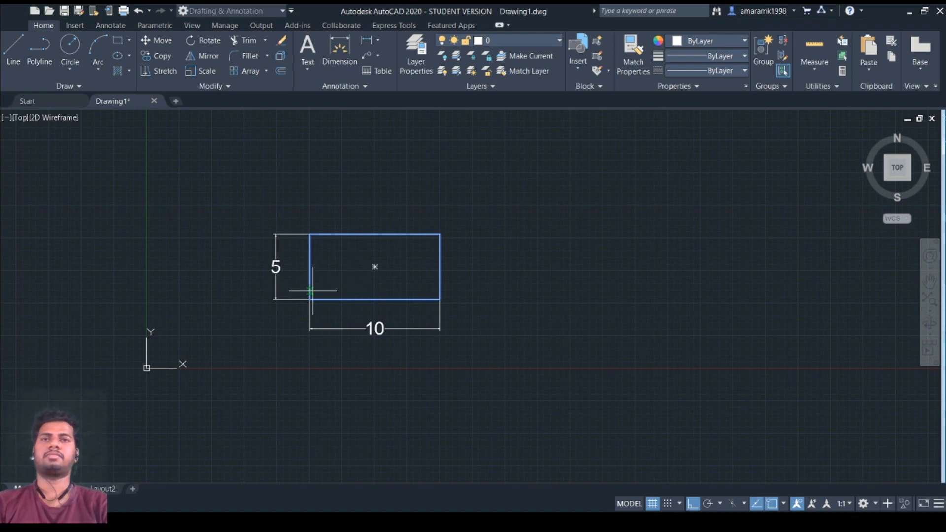
{"action": "left_click", "coordinate": [310, 298]}
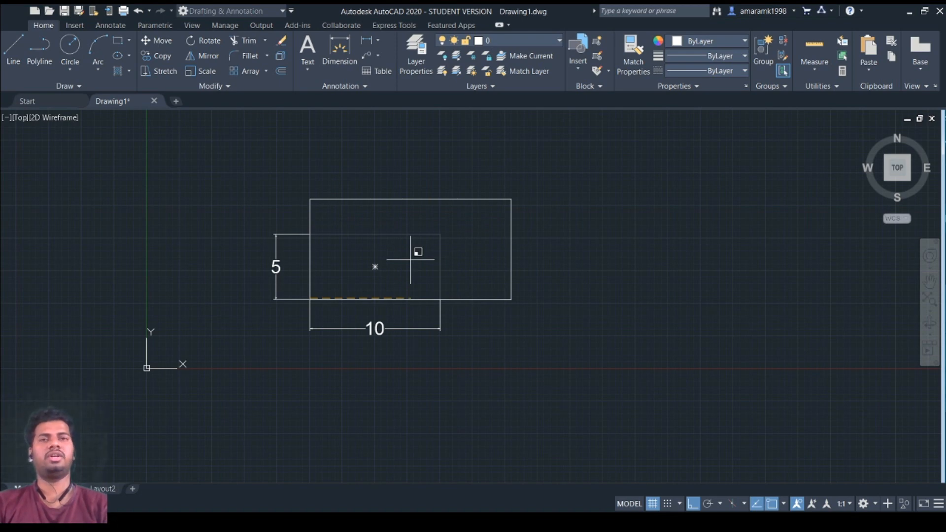
{"action": "type", "text": "2"}
{"action": "key", "text": "Return"}
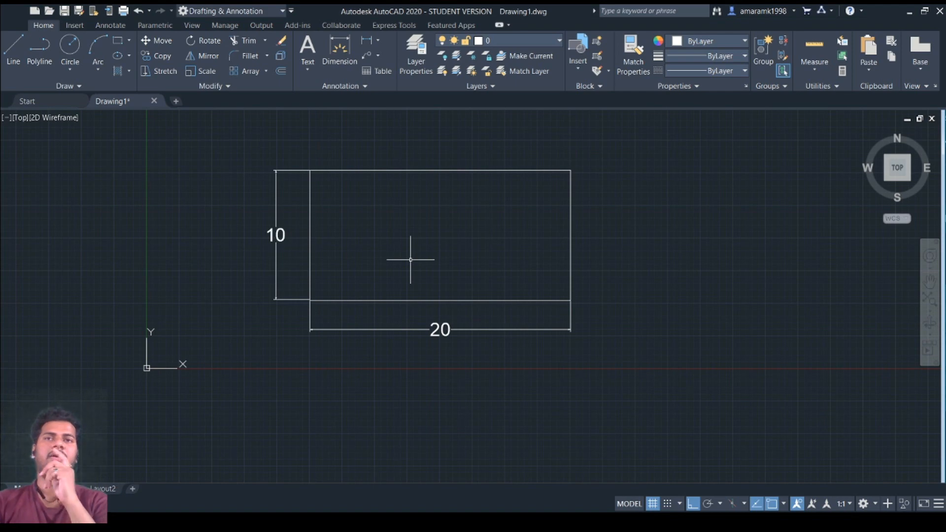
{"action": "key", "text": "ctrl+z"}
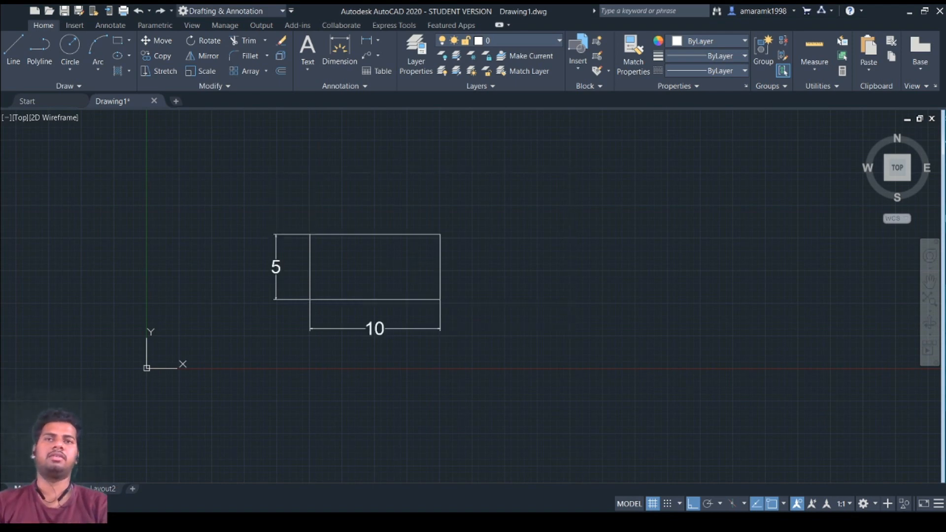
Redo the scaling of the dimensioned rectangle and undo it again.
{"action": "key", "text": "ctrl+y"}
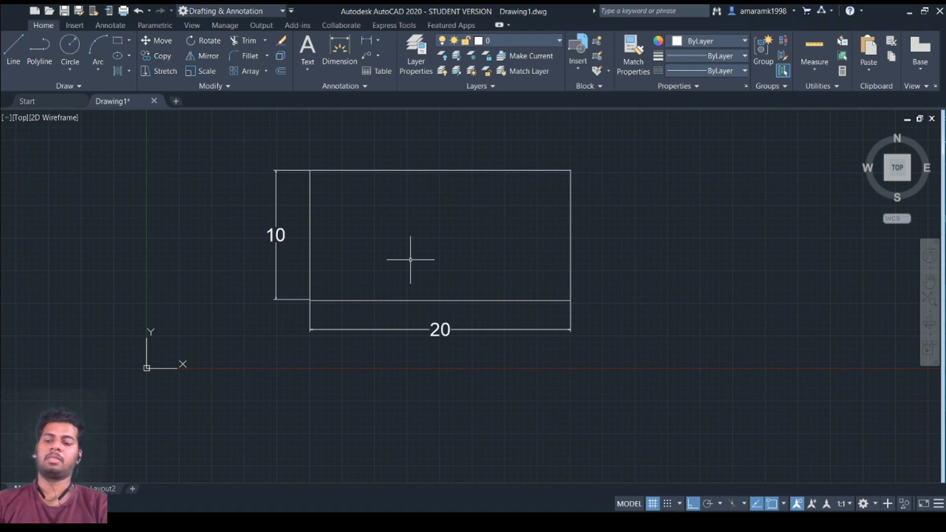
{"action": "key", "text": "ctrl+z"}
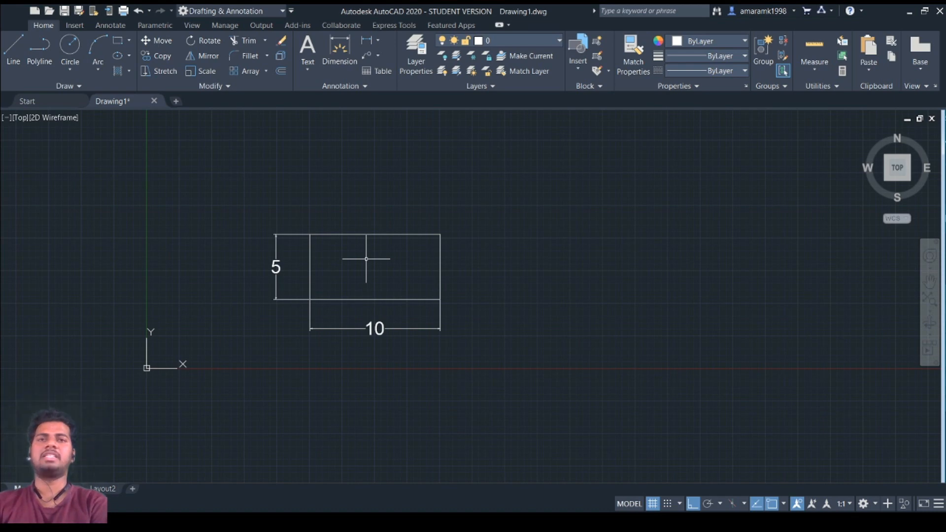
Scale a copy of the 10 by 5 rectangle by a factor of 2 about its lower-left corner, keeping the original.
{"action": "key", "text": "Return"}
{"action": "left_click", "coordinate": [380, 234]}
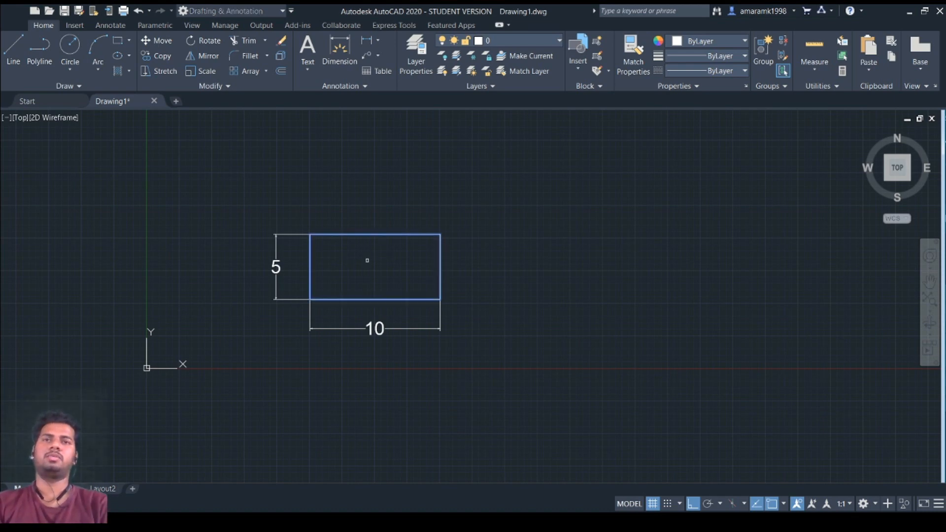
{"action": "key", "text": "Return"}
{"action": "scroll", "coordinate": [310, 299], "scroll_direction": "up", "scroll_amount": 10}
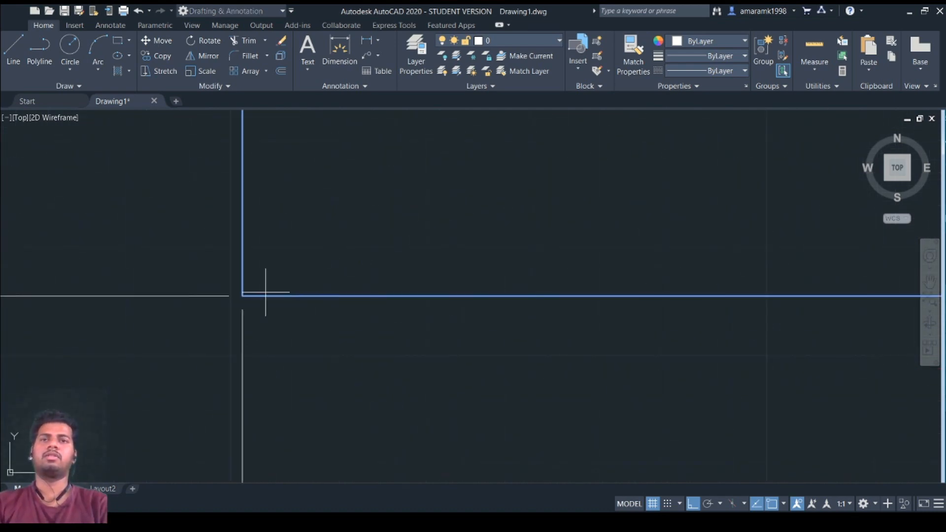
{"action": "scroll", "coordinate": [242, 296], "scroll_direction": "down", "scroll_amount": 8}
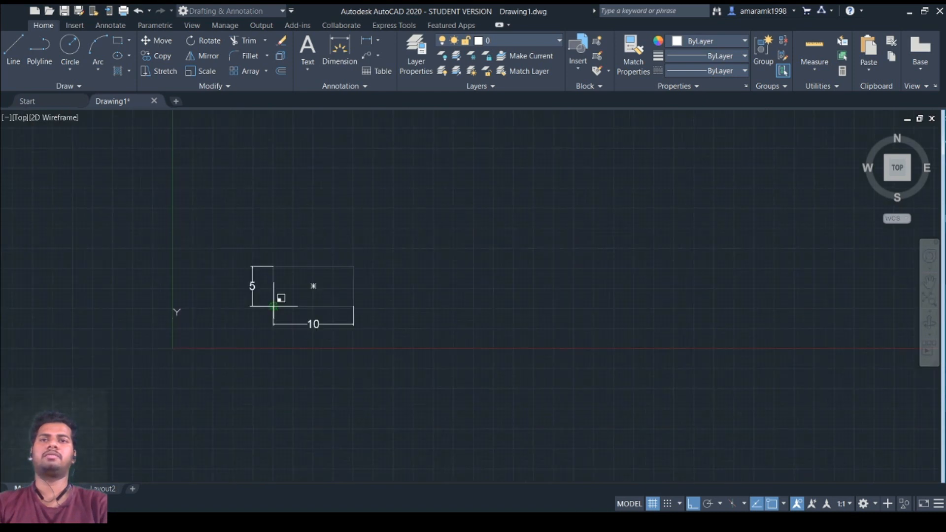
{"action": "scroll", "coordinate": [311, 282], "scroll_direction": "up", "scroll_amount": 3}
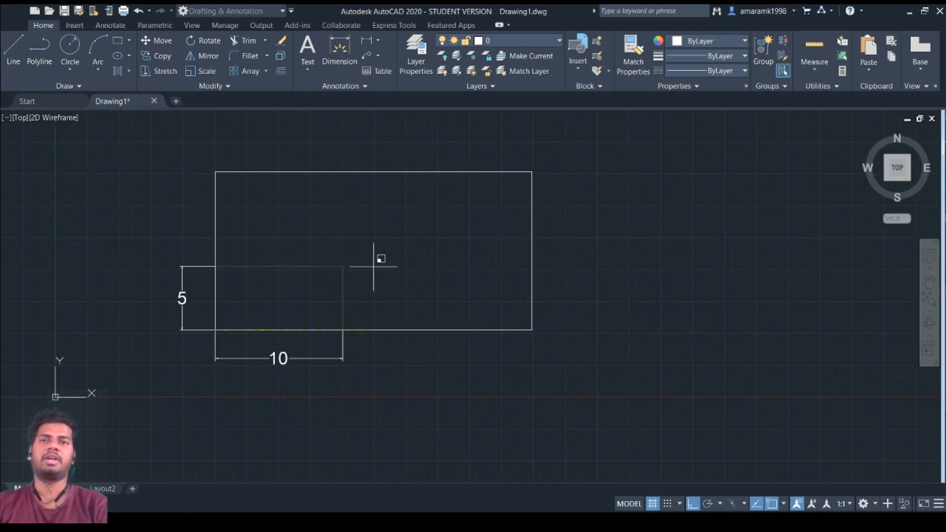
{"action": "left_click", "coordinate": [374, 267]}
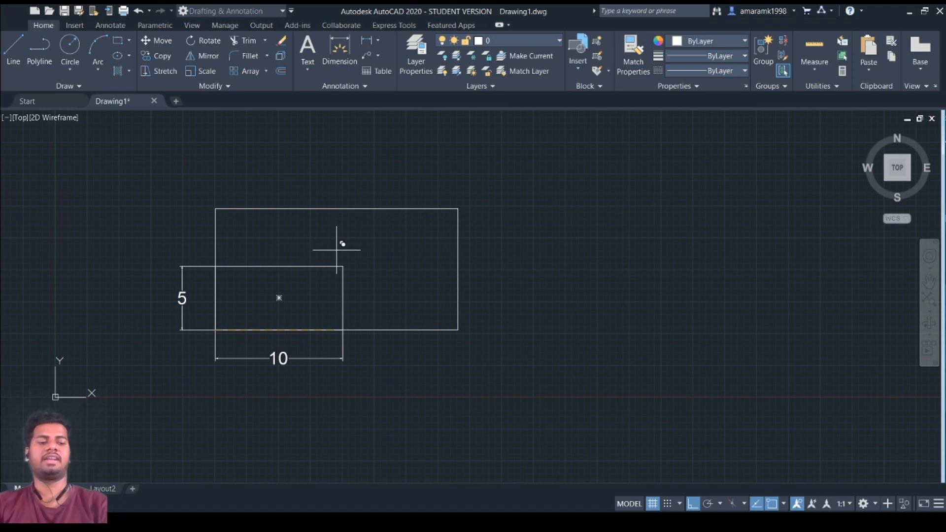
{"action": "type", "text": "2"}
{"action": "key", "text": "Return"}
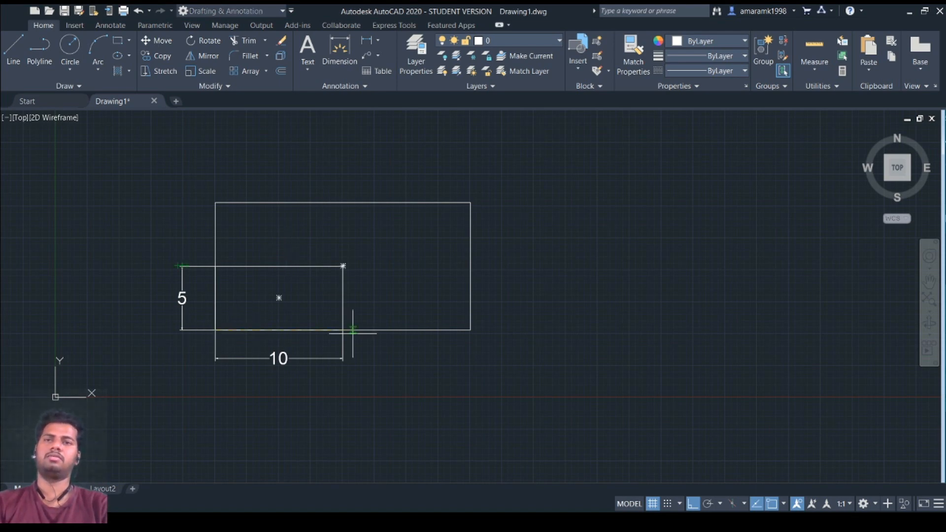
Dimension the enlarged copy's length below the existing length dimension and its height beyond the existing height dimension.
{"action": "left_click", "coordinate": [471, 329]}
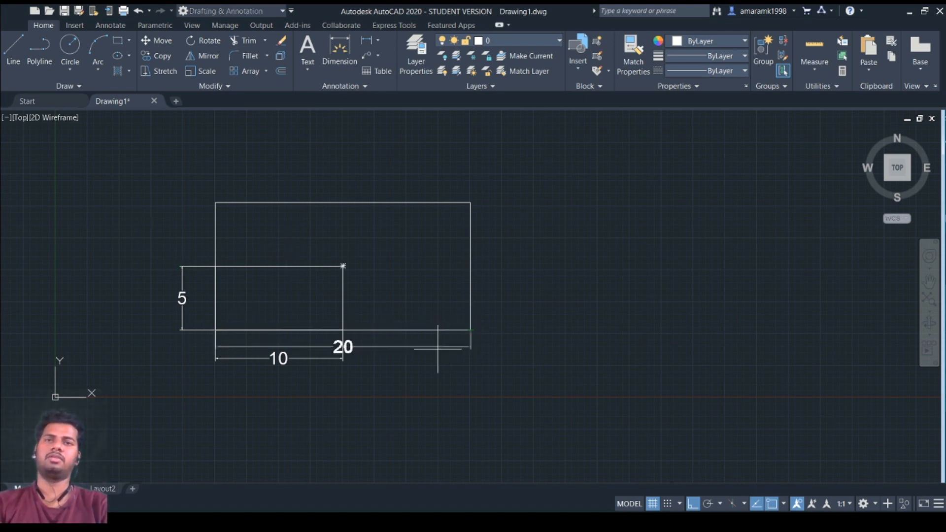
{"action": "left_click", "coordinate": [399, 383]}
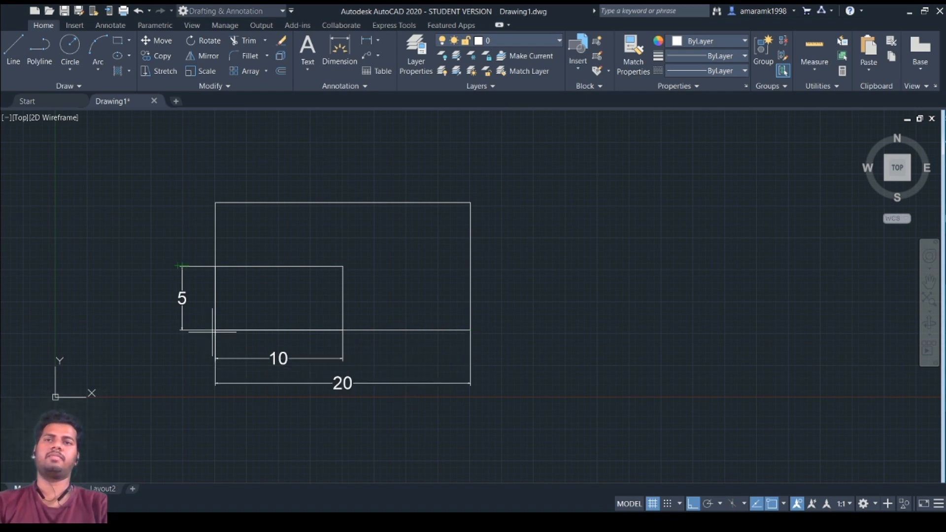
{"action": "left_click", "coordinate": [215, 329]}
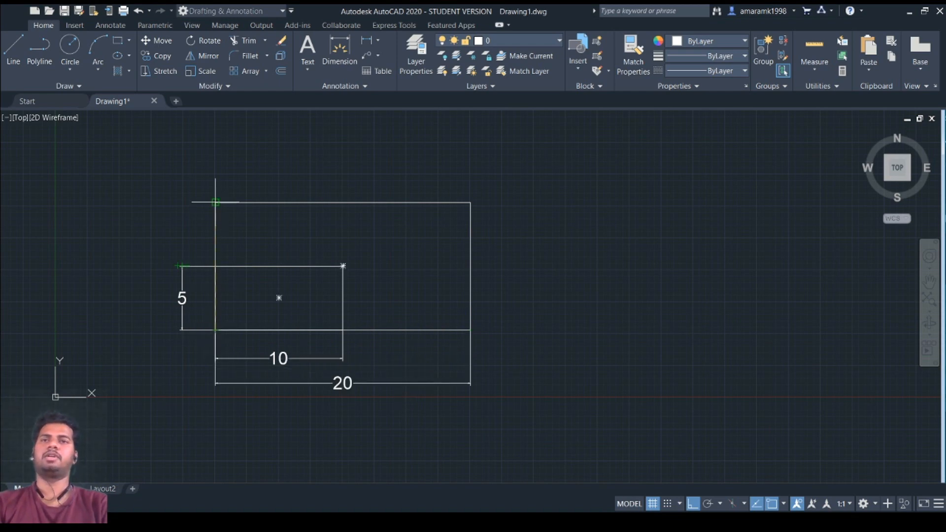
{"action": "left_click", "coordinate": [215, 202]}
{"action": "left_click", "coordinate": [153, 273]}
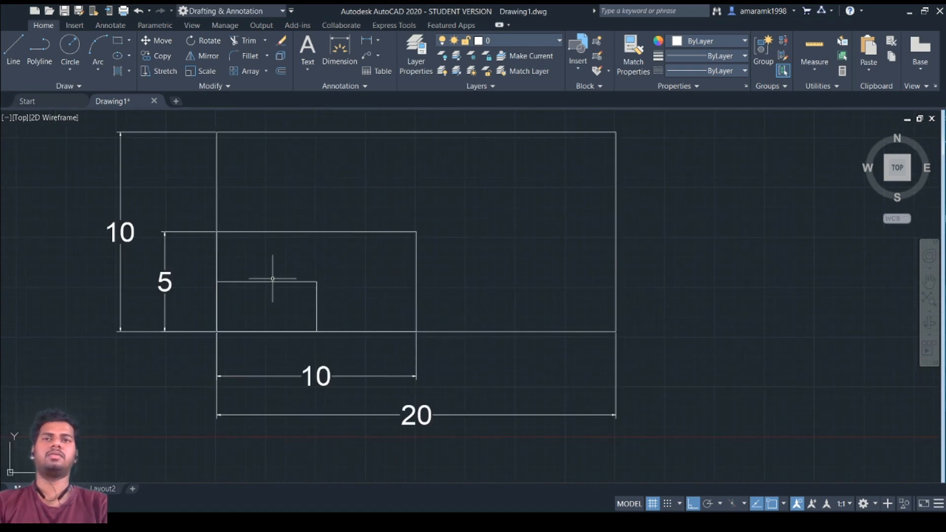
Delete all the nested rectangles together with their dimensions.
{"action": "scroll", "coordinate": [460, 298], "scroll_direction": "down", "scroll_amount": 2}
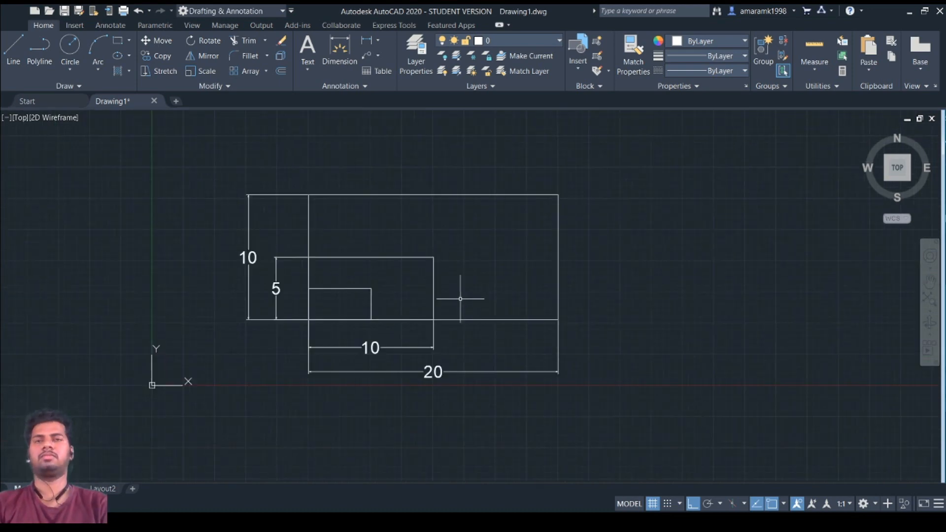
{"action": "left_click", "coordinate": [217, 152]}
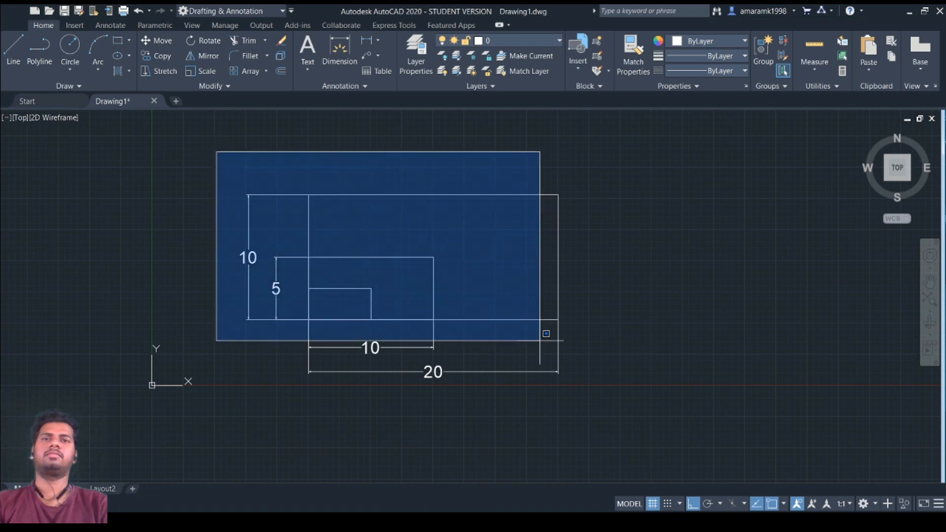
{"action": "left_click", "coordinate": [602, 392]}
{"action": "key", "text": "Delete"}
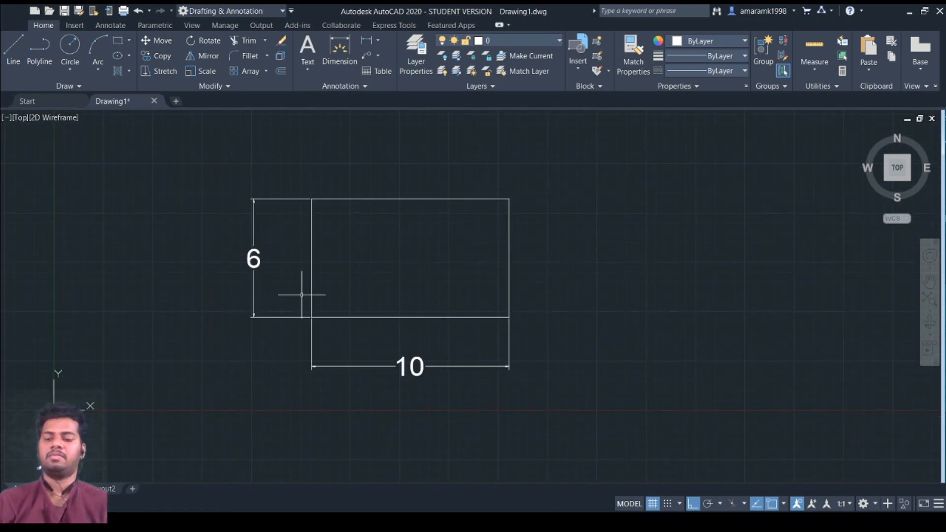
Scale the 10 by 6 rectangle about its lower-left corner with the Reference option, using its bottom edge as reference and 20 as the new length.
{"action": "key", "text": "Return"}
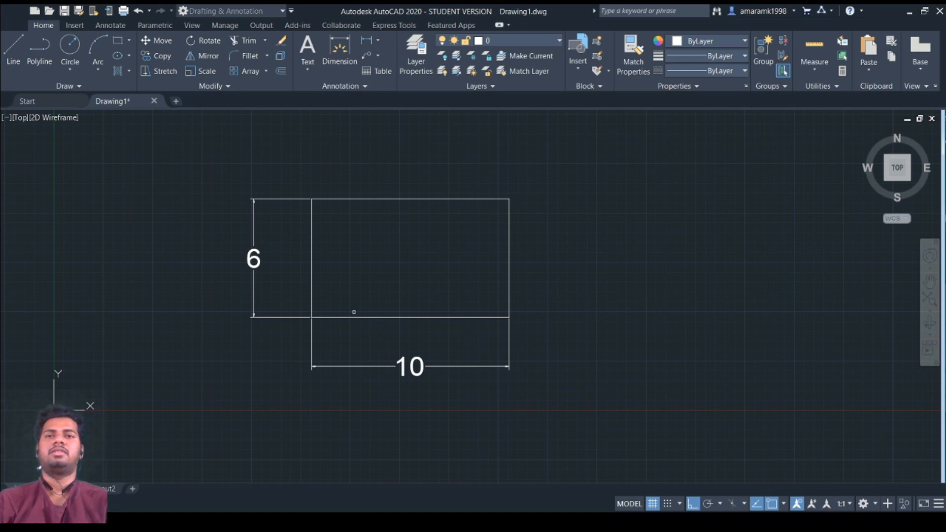
{"action": "key", "text": "Return"}
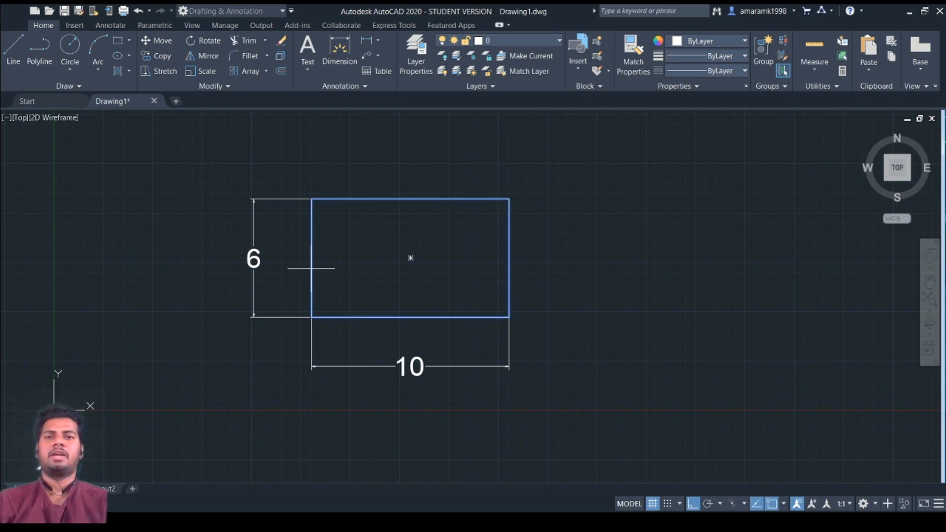
{"action": "scroll", "coordinate": [311, 317], "scroll_direction": "up", "scroll_amount": 4}
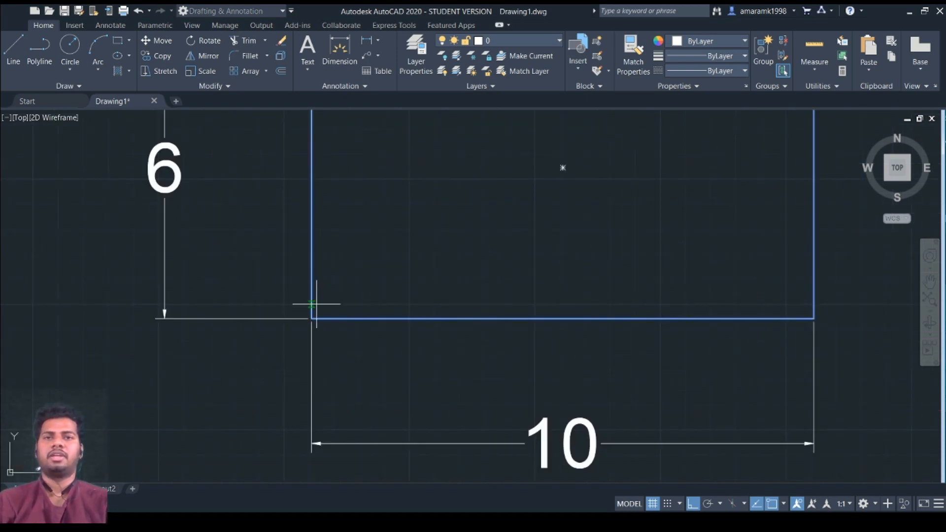
{"action": "scroll", "coordinate": [312, 316], "scroll_direction": "up", "scroll_amount": 3}
{"action": "left_click", "coordinate": [302, 343]}
{"action": "scroll", "coordinate": [302, 343], "scroll_direction": "down", "scroll_amount": 7}
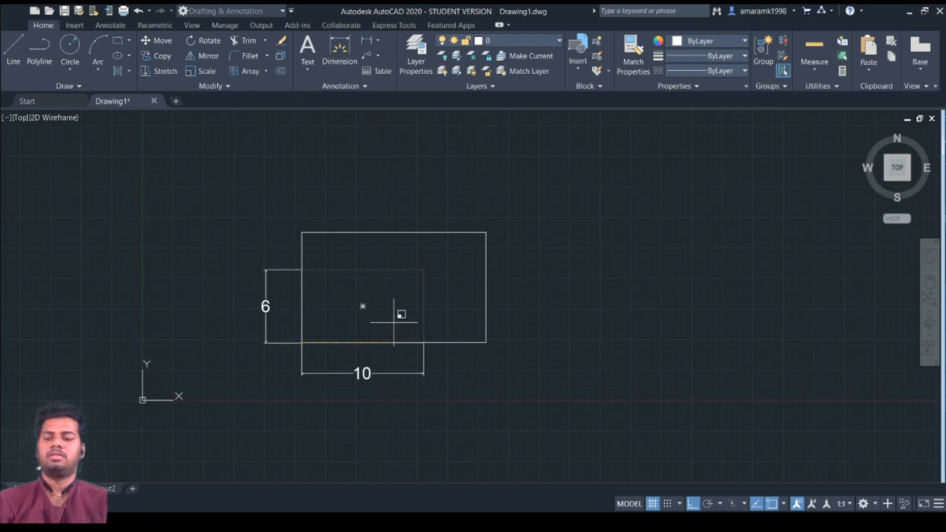
{"action": "key", "text": "Escape"}
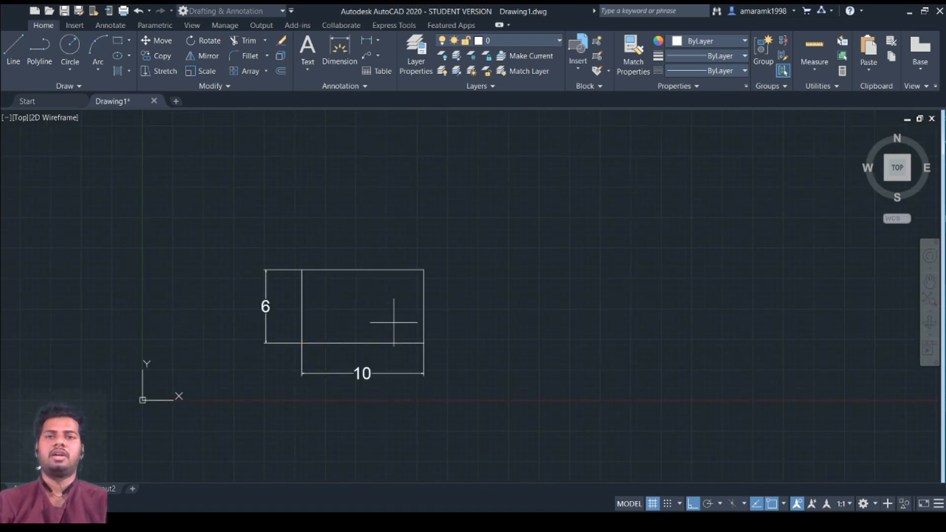
{"action": "scroll", "coordinate": [291, 332], "scroll_direction": "up", "scroll_amount": 5}
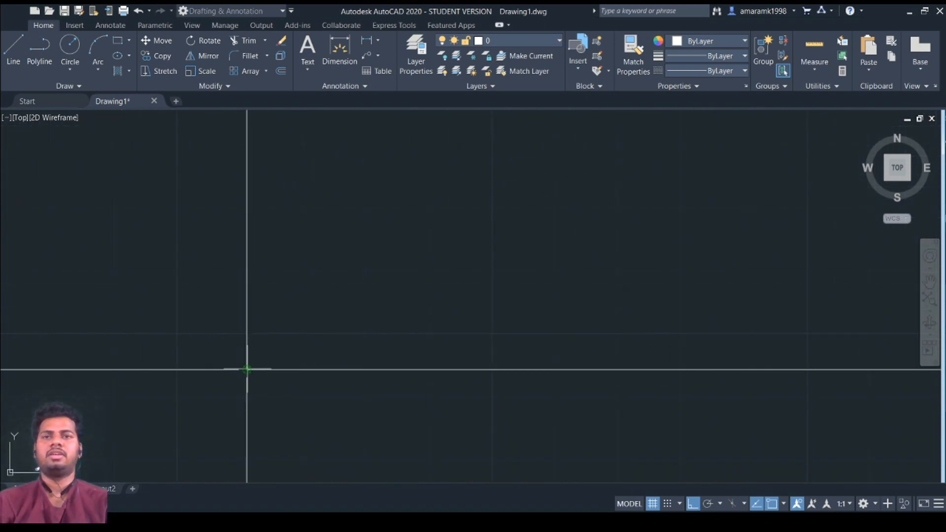
{"action": "scroll", "coordinate": [248, 367], "scroll_direction": "down", "scroll_amount": 6}
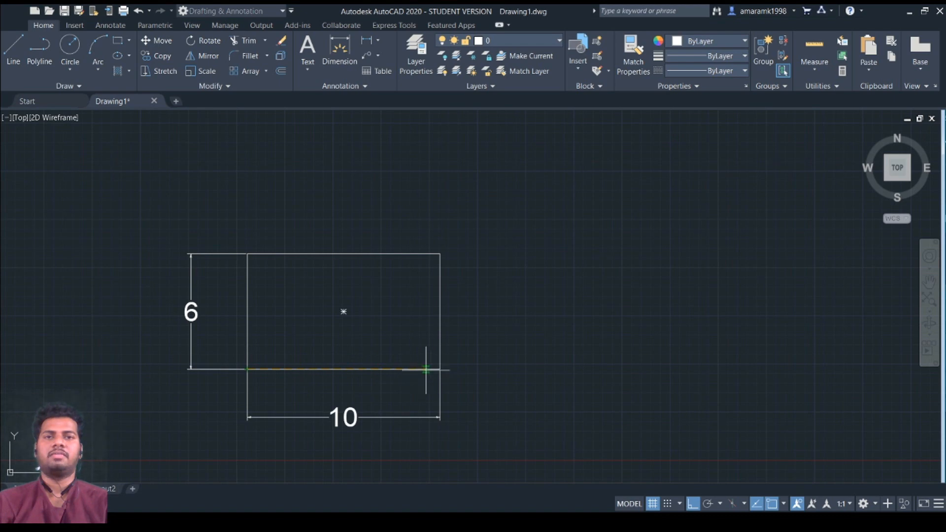
{"action": "scroll", "coordinate": [429, 371], "scroll_direction": "up", "scroll_amount": 3}
{"action": "scroll", "coordinate": [443, 368], "scroll_direction": "down", "scroll_amount": 4}
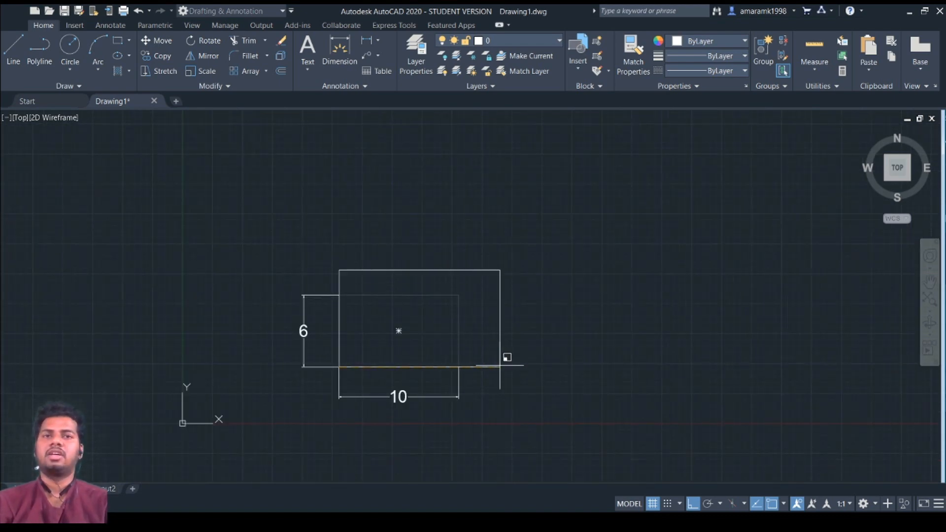
{"action": "scroll", "coordinate": [500, 365], "scroll_direction": "up", "scroll_amount": 2}
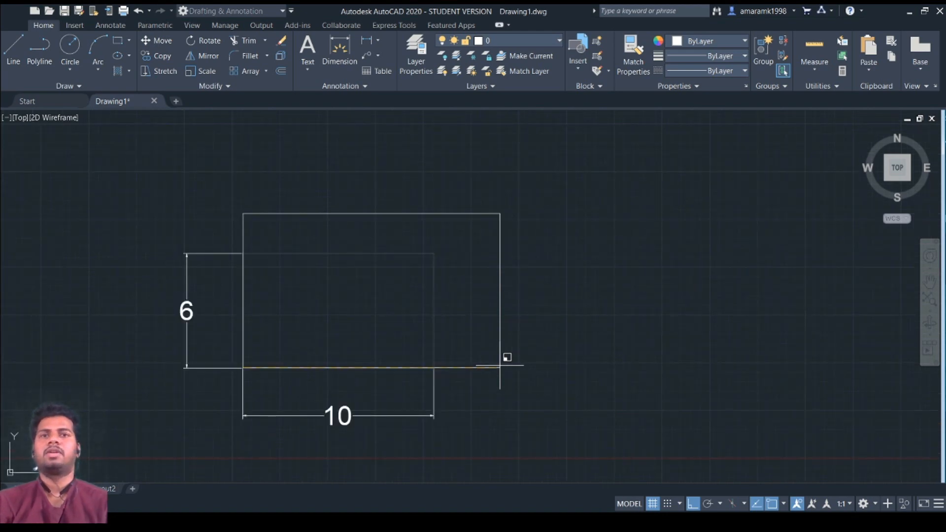
{"action": "type", "text": "2"}
{"action": "key", "text": "Return"}
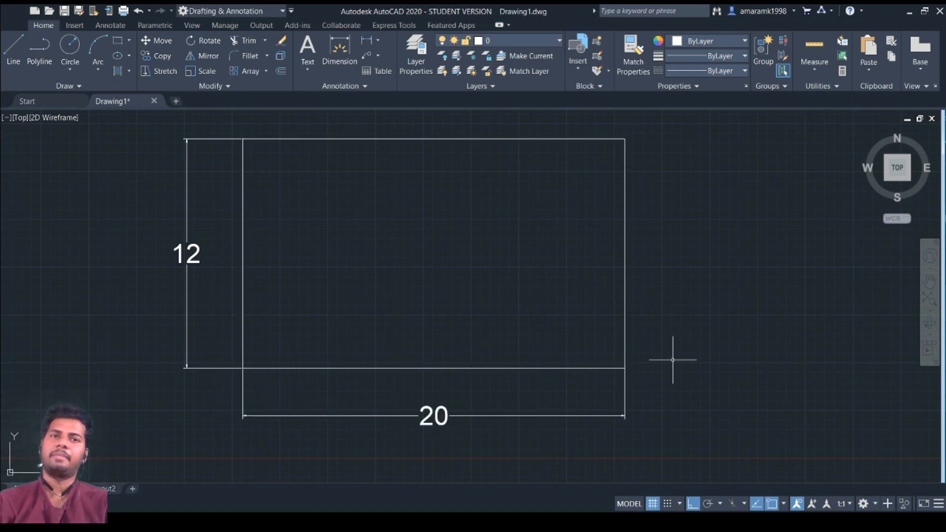
Scale the 20 by 12 rectangle about its lower-left corner by Reference, using its bottom edge as reference and picking a new length of about 22.
{"action": "scroll", "coordinate": [592, 365], "scroll_direction": "down", "scroll_amount": 2}
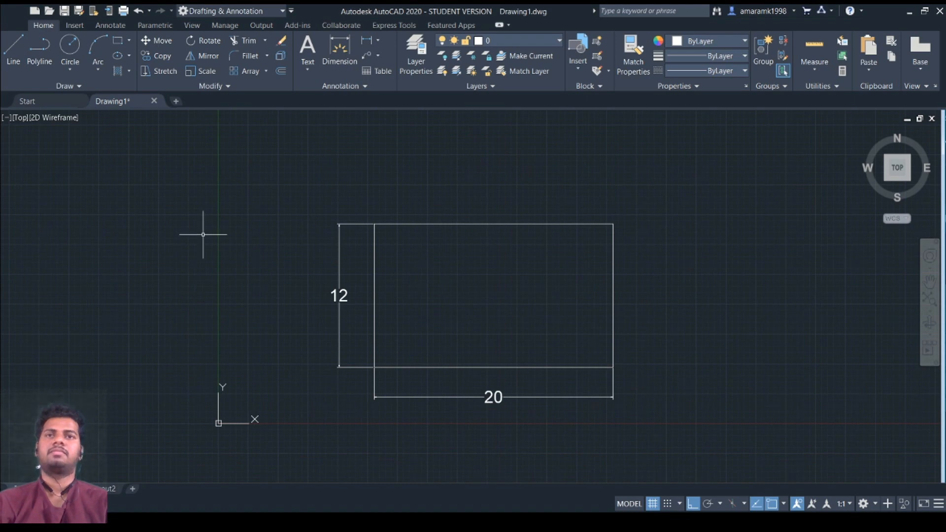
{"action": "mouse_move", "coordinate": [414, 207]}
{"action": "middle_mouse_down"}
{"action": "mouse_move", "coordinate": [459, 245]}
{"action": "mouse_move", "coordinate": [398, 244]}
{"action": "middle_mouse_up"}
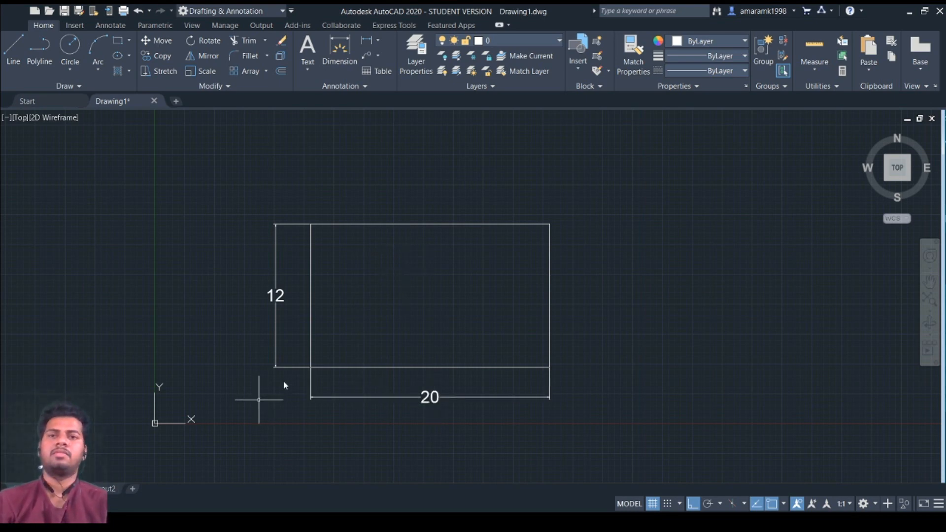
{"action": "scroll", "coordinate": [302, 342], "scroll_direction": "up", "scroll_amount": 4}
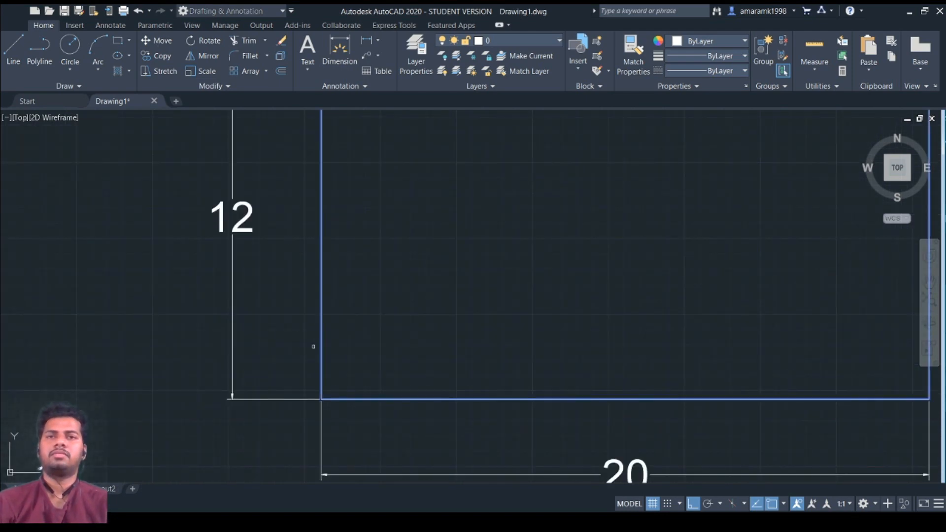
{"action": "scroll", "coordinate": [327, 378], "scroll_direction": "up", "scroll_amount": 4}
{"action": "middle_click_drag", "start_coordinate": [330, 382], "coordinate": [317, 298]}
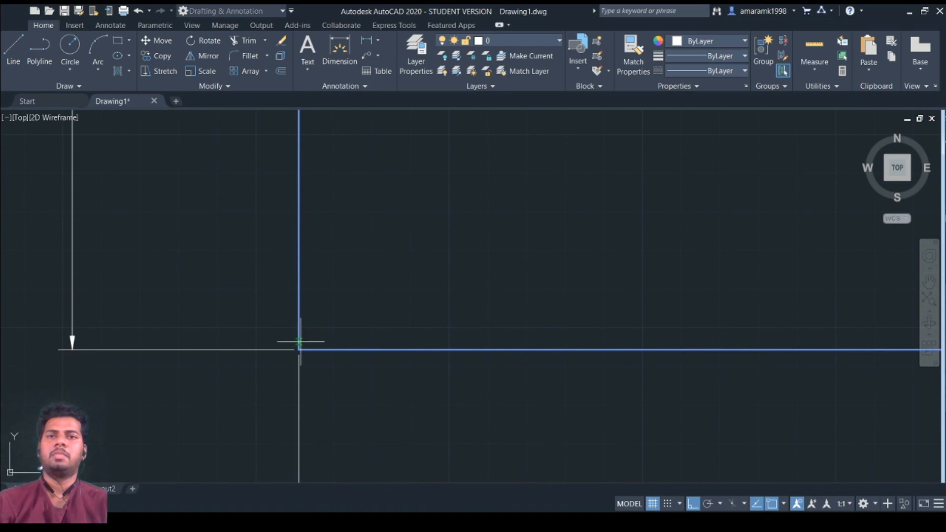
{"action": "scroll", "coordinate": [313, 335], "scroll_direction": "down", "scroll_amount": 6}
{"action": "scroll", "coordinate": [359, 302], "scroll_direction": "down", "scroll_amount": 2}
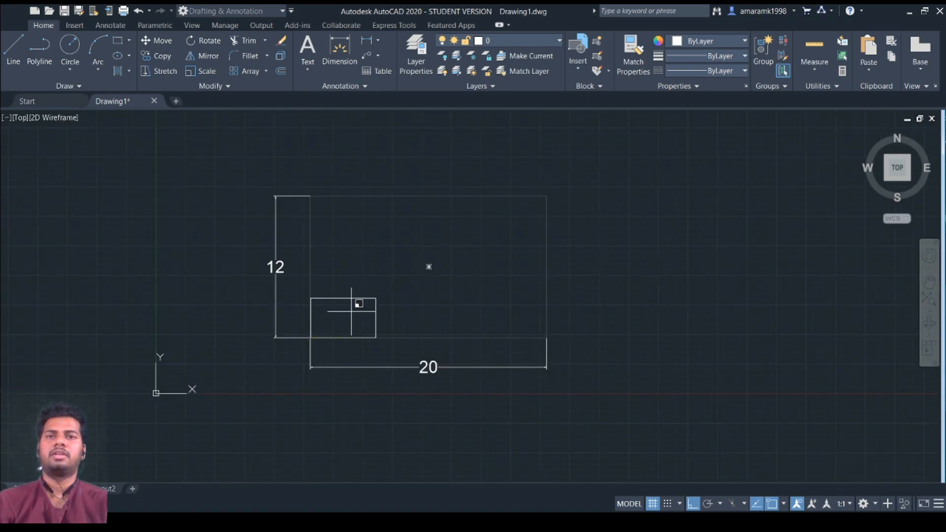
{"action": "scroll", "coordinate": [382, 295], "scroll_direction": "up", "scroll_amount": 2}
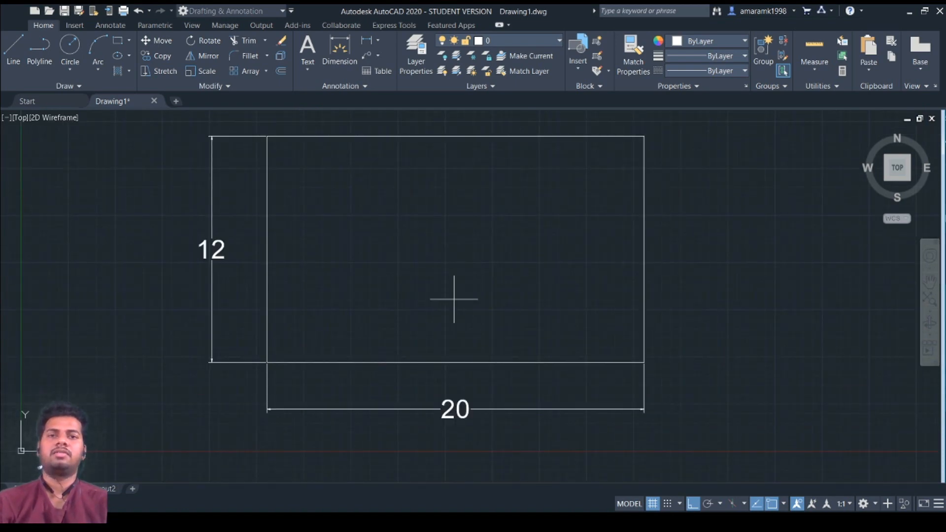
{"action": "scroll", "coordinate": [306, 363], "scroll_direction": "up", "scroll_amount": 4}
{"action": "middle_click_drag", "start_coordinate": [229, 355], "coordinate": [195, 365]}
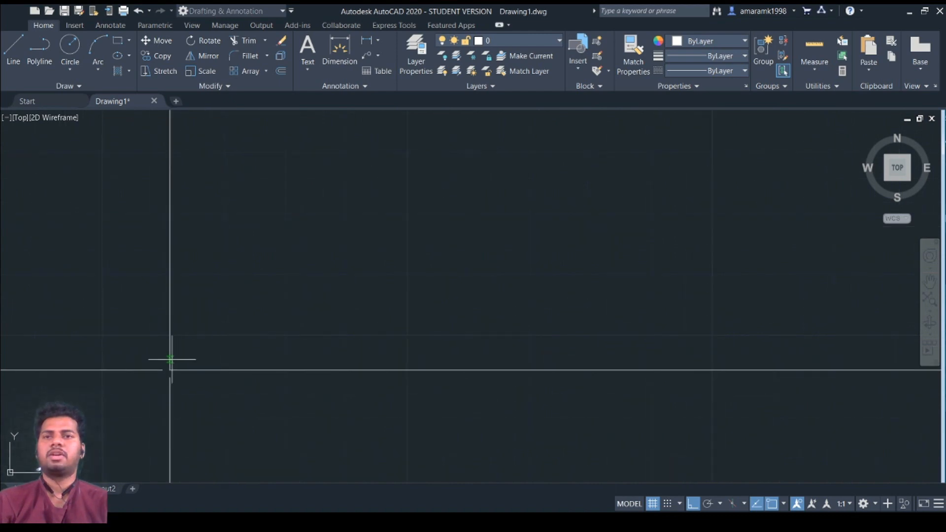
{"action": "scroll", "coordinate": [549, 370], "scroll_direction": "down", "scroll_amount": 4}
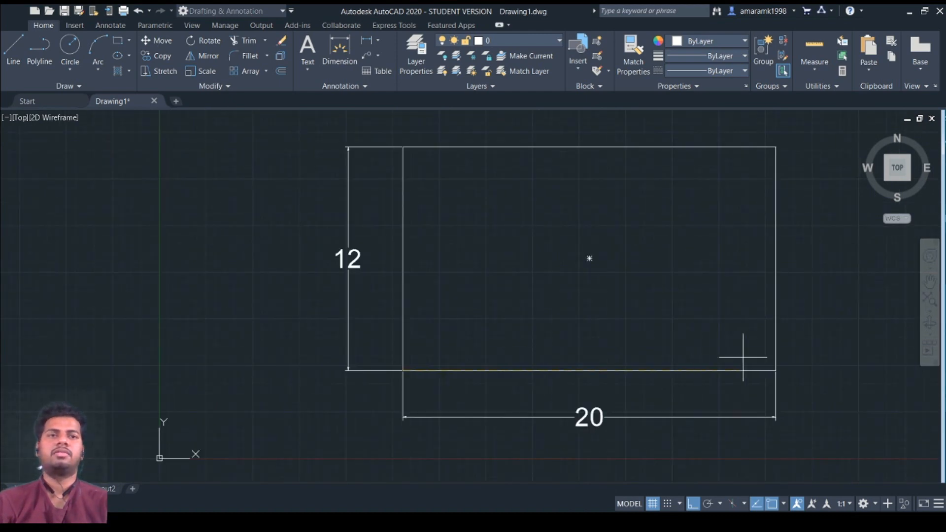
{"action": "scroll", "coordinate": [796, 377], "scroll_direction": "up", "scroll_amount": 2}
{"action": "scroll", "coordinate": [797, 377], "scroll_direction": "up", "scroll_amount": 2}
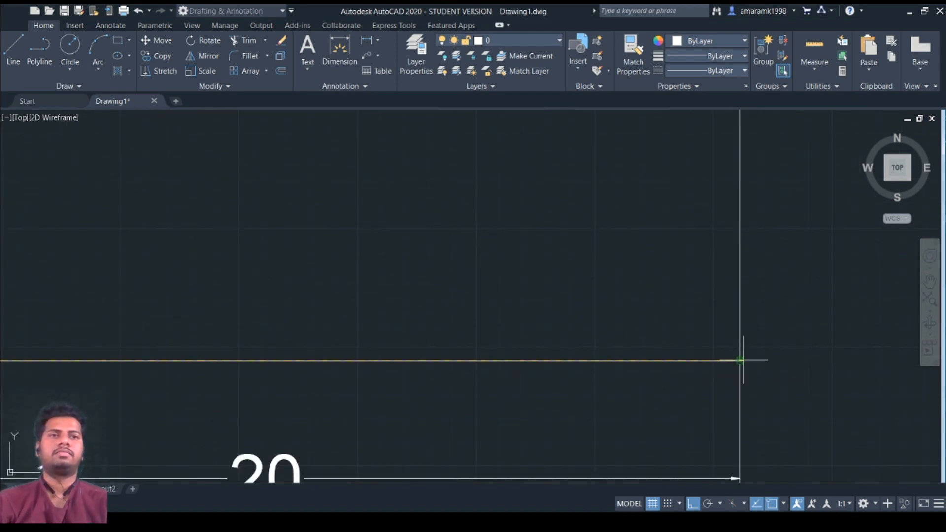
{"action": "scroll", "coordinate": [739, 349], "scroll_direction": "down", "scroll_amount": 4}
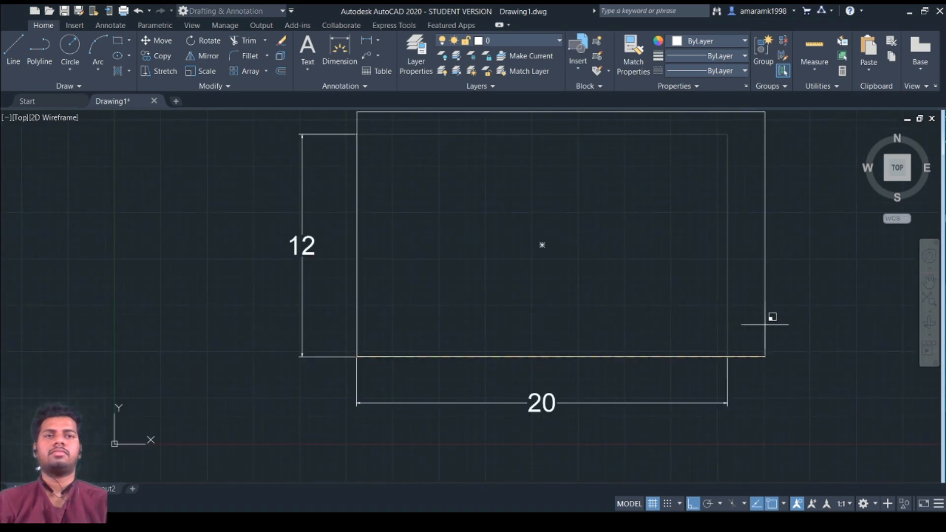
{"action": "left_click", "coordinate": [764, 324]}
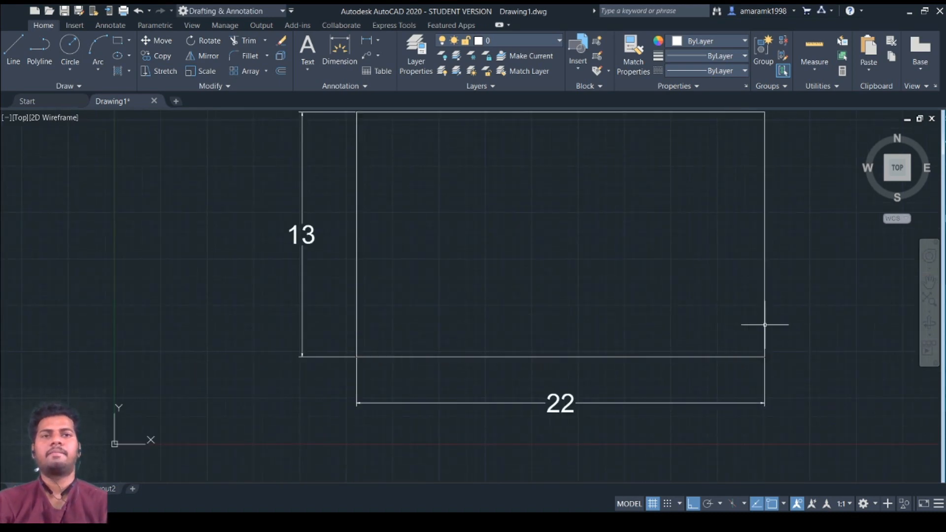
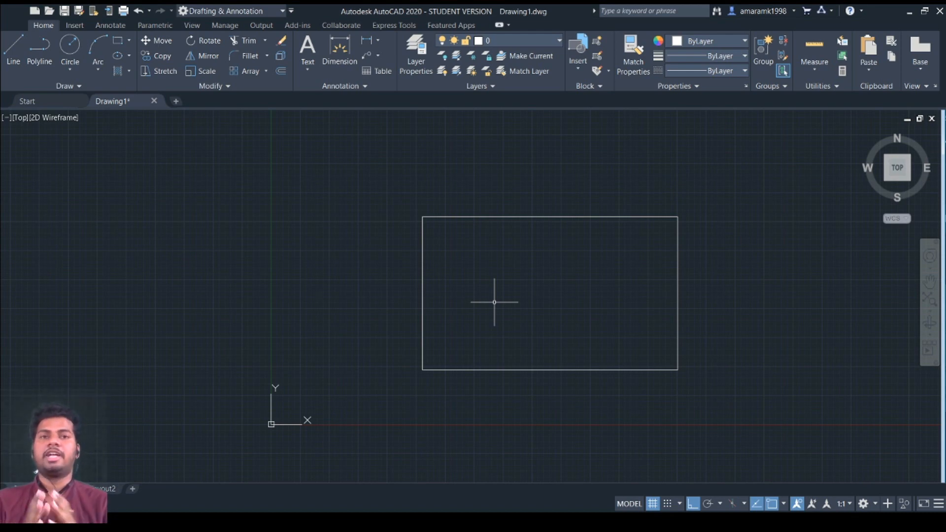
Select the rectangle by its edges and with selection windows to check whether it behaves as one object.
{"action": "left_click", "coordinate": [531, 215]}
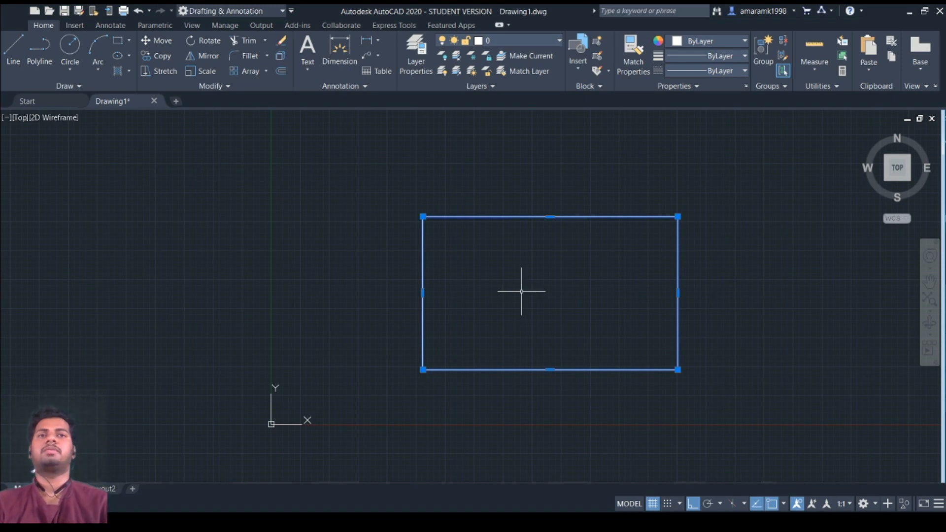
{"action": "key", "text": "Escape"}
{"action": "left_click", "coordinate": [511, 217]}
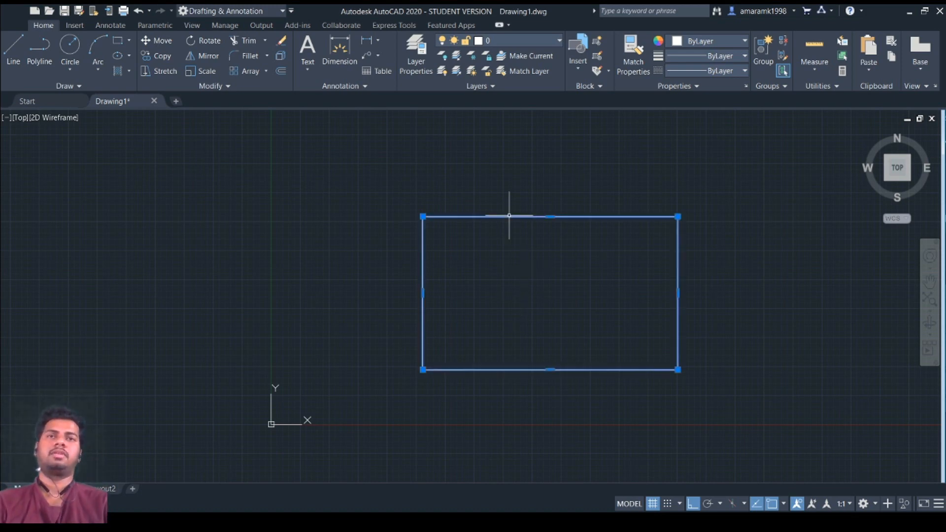
{"action": "key", "text": "Escape"}
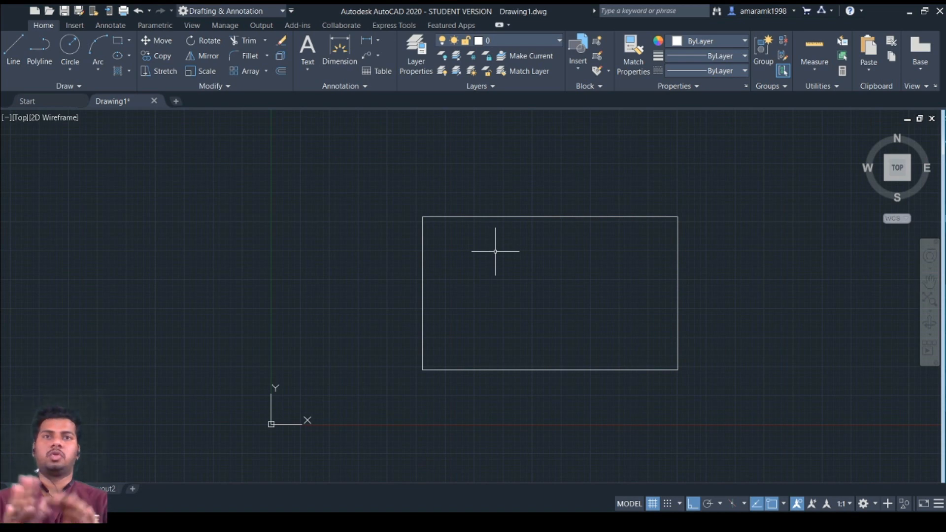
{"action": "left_click", "coordinate": [539, 217]}
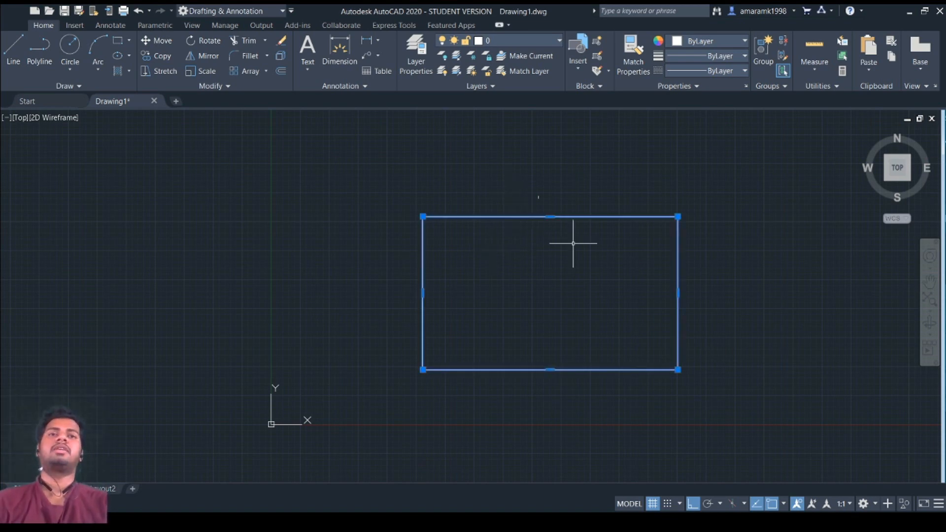
{"action": "key", "text": "Escape"}
{"action": "left_click", "coordinate": [773, 305]}
{"action": "left_click", "coordinate": [625, 277]}
{"action": "key", "text": "Escape"}
{"action": "left_click", "coordinate": [631, 388]}
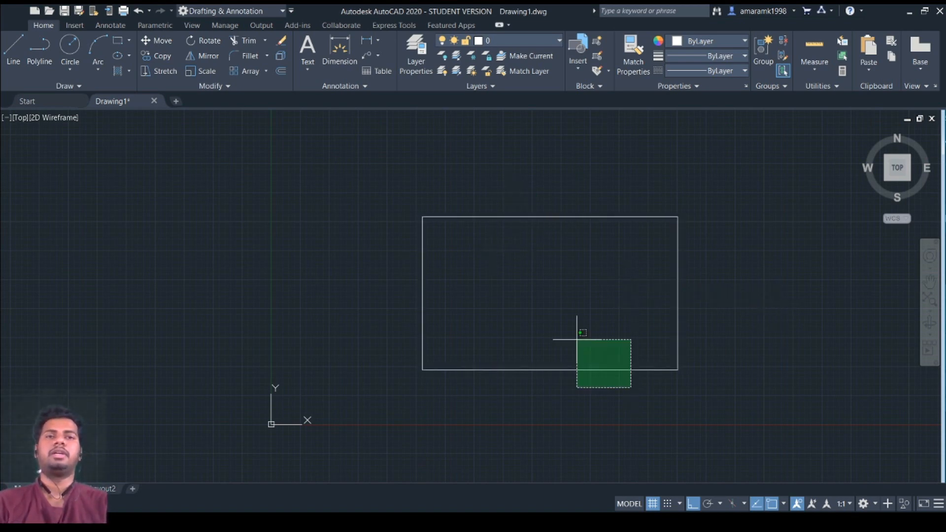
{"action": "left_click", "coordinate": [571, 333]}
{"action": "key", "text": "Escape"}
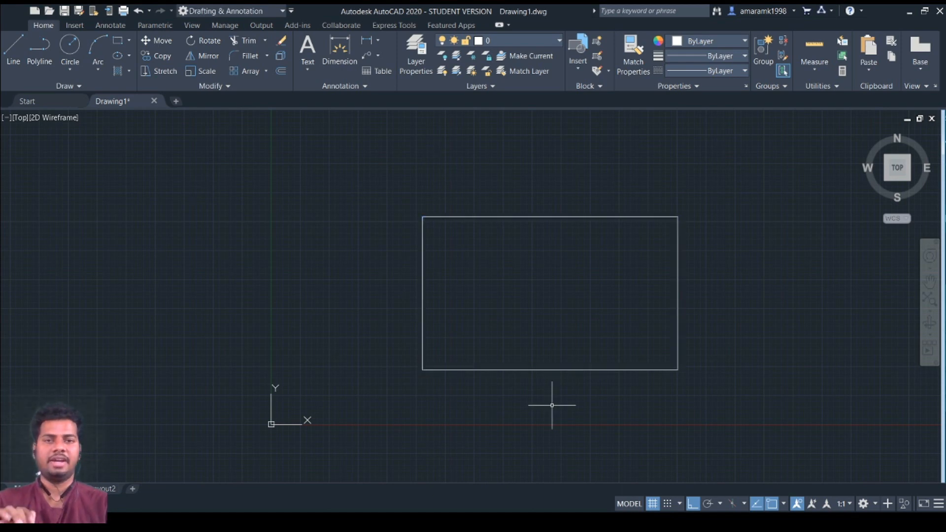
Select the exploded rectangle's sides one after another to check whether they are separate lines.
{"action": "left_click", "coordinate": [520, 216]}
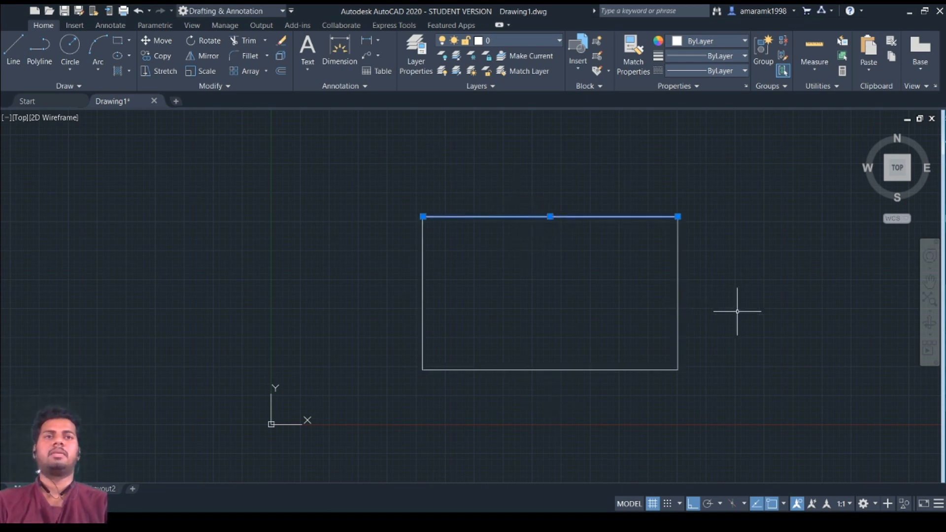
{"action": "left_click", "coordinate": [678, 301]}
{"action": "left_click", "coordinate": [581, 370]}
{"action": "left_click", "coordinate": [469, 320]}
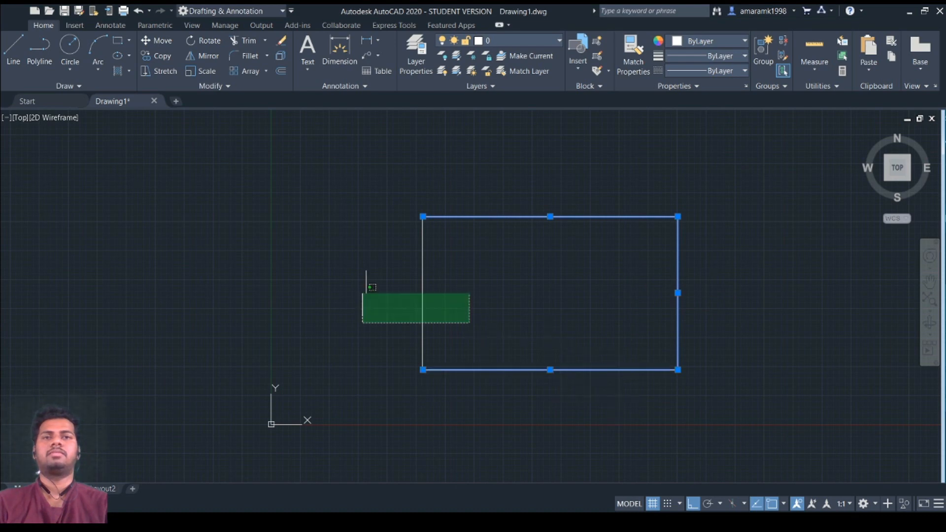
{"action": "left_click", "coordinate": [361, 292]}
{"action": "key", "text": "Escape"}
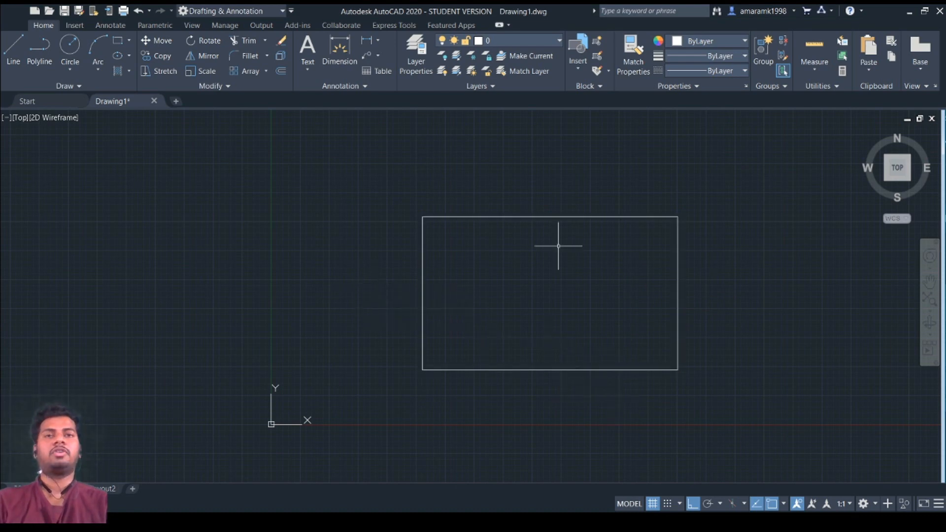
{"action": "left_click", "coordinate": [570, 216]}
{"action": "key", "text": "Escape"}
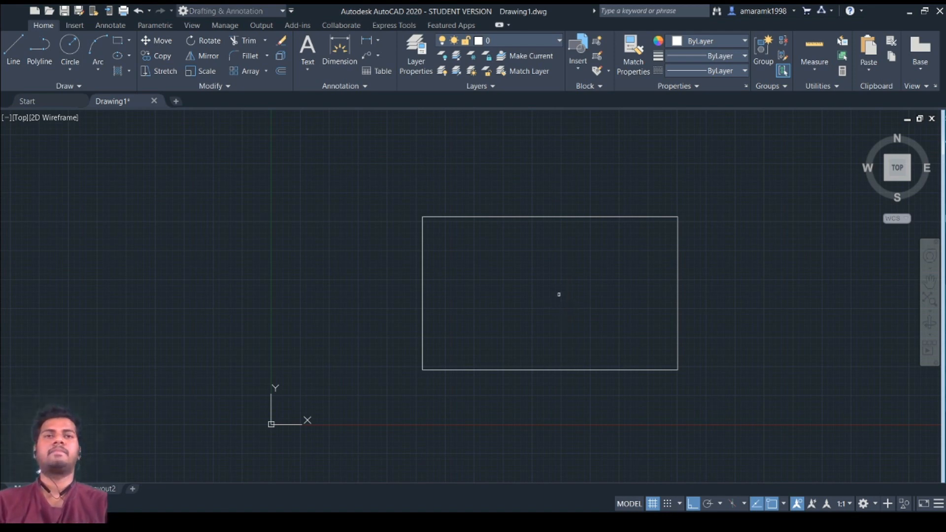
Join the rectangle's four separate lines into a single polyline and select it to check the result.
{"action": "left_click", "coordinate": [556, 248]}
{"action": "left_click", "coordinate": [457, 196]}
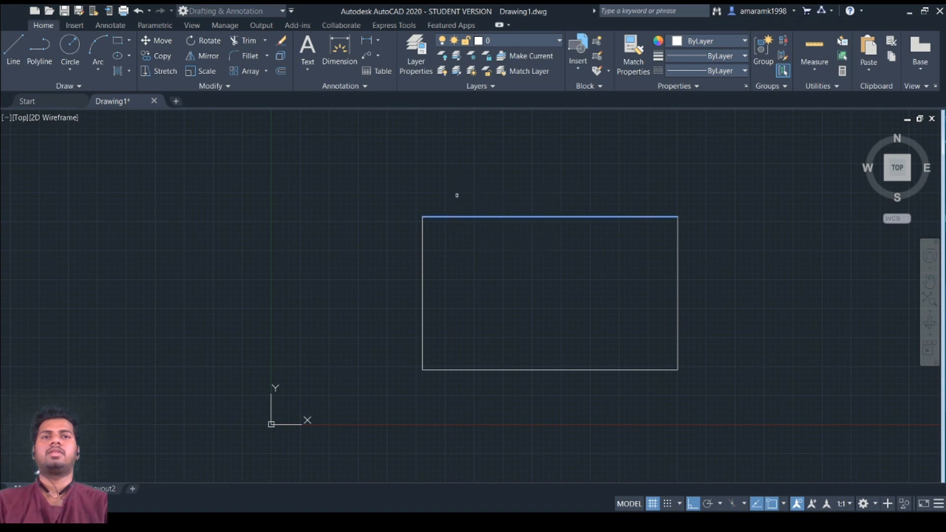
{"action": "left_click", "coordinate": [710, 387]}
{"action": "left_click", "coordinate": [321, 164]}
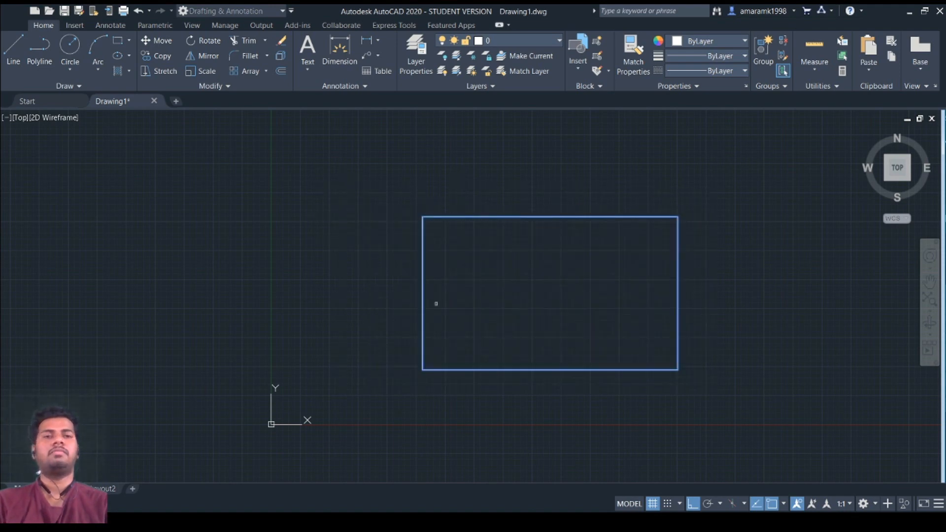
{"action": "key", "text": "Escape"}
{"action": "left_click", "coordinate": [487, 217]}
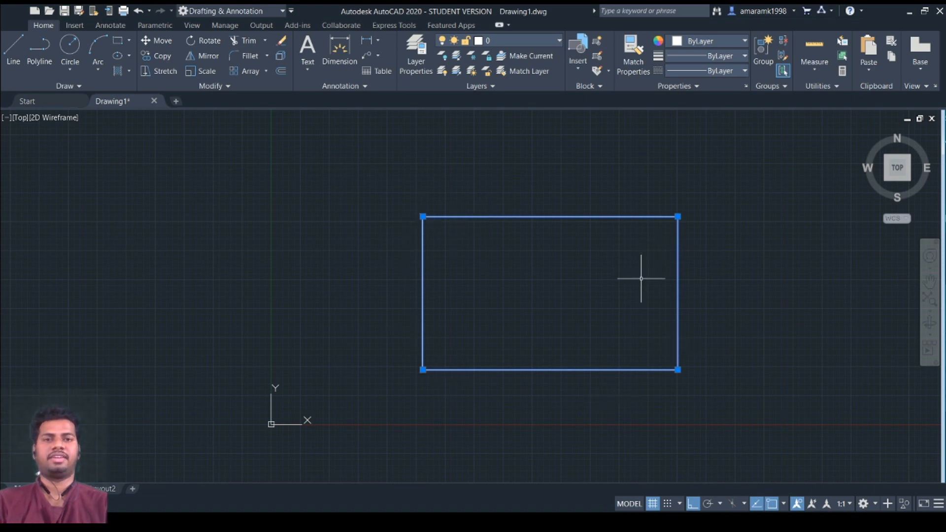
{"action": "key", "text": "Escape"}
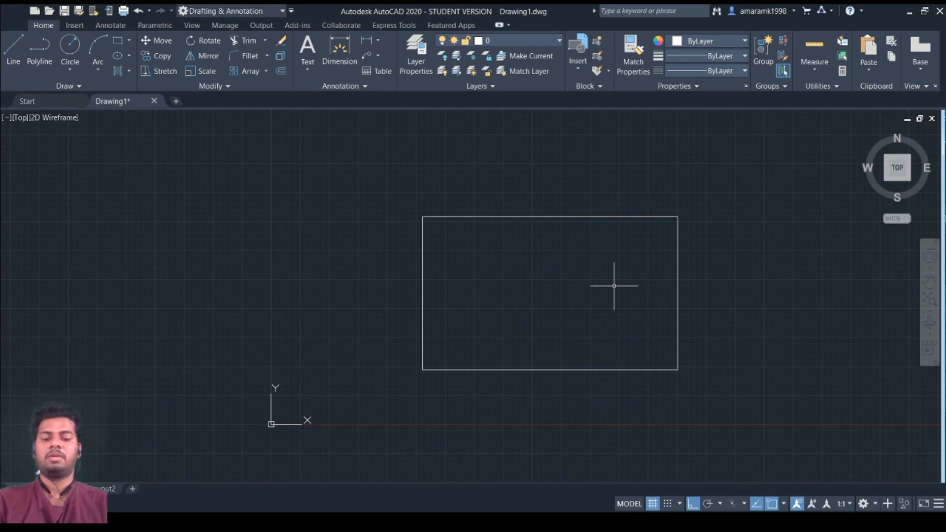
Draw a diagonal line from the midpoint of the rectangle's top edge to a point near the middle of its right edge.
{"action": "key", "text": "l"}
{"action": "key", "text": "Return"}
{"action": "left_click", "coordinate": [550, 216]}
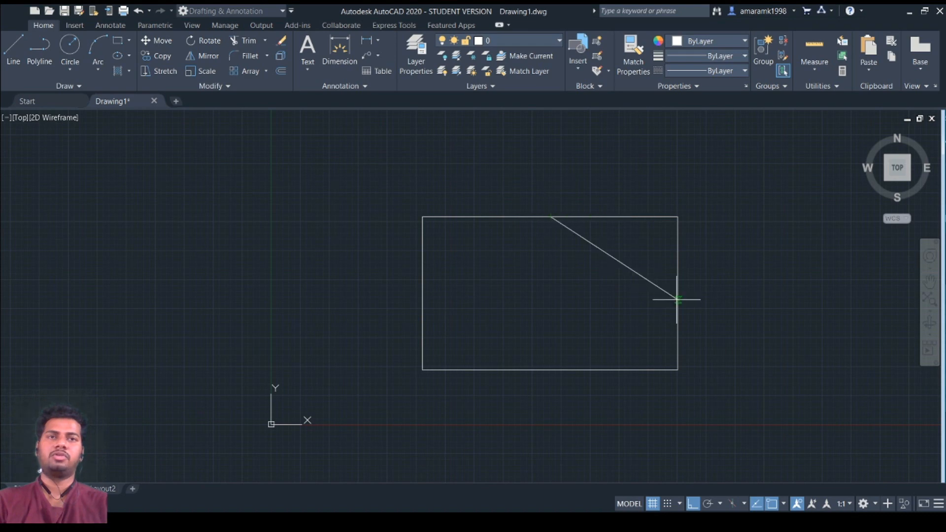
{"action": "left_click", "coordinate": [678, 299]}
{"action": "key", "text": "Return"}
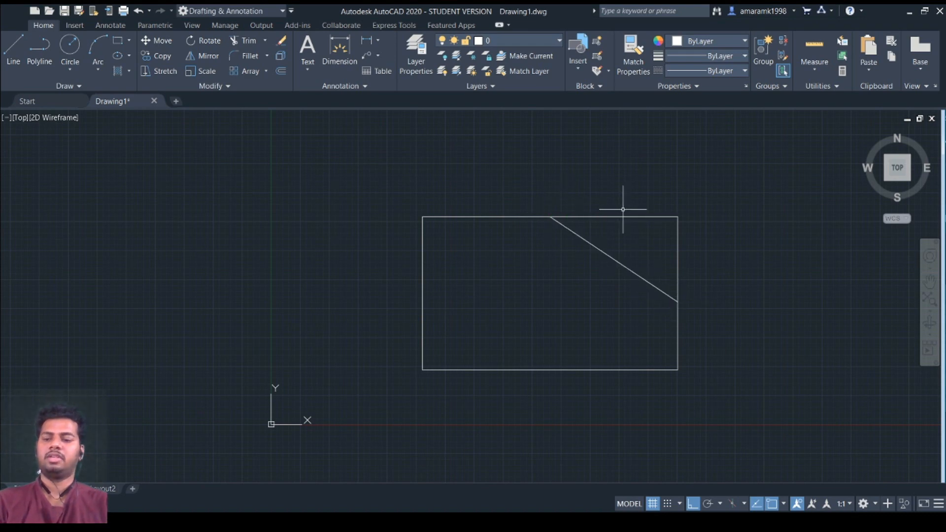
{"action": "left_click", "coordinate": [717, 245]}
{"action": "key", "text": "Escape"}
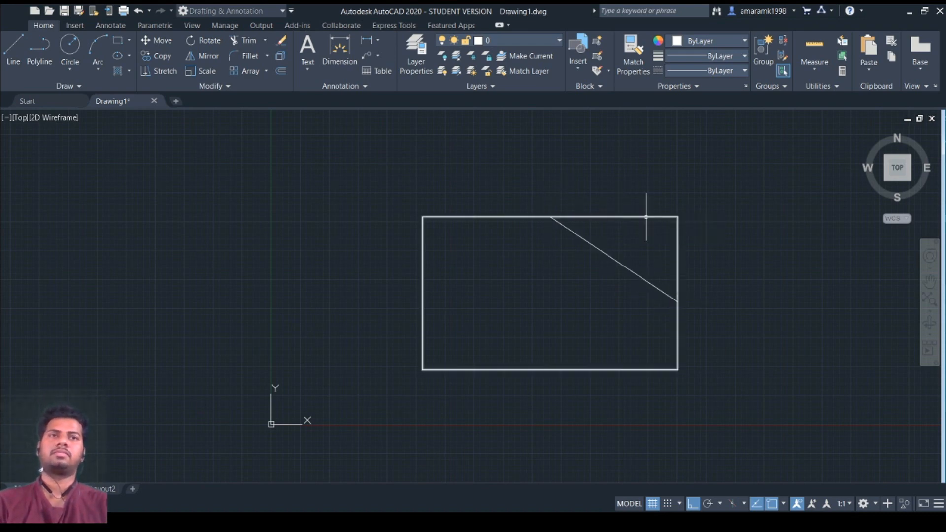
{"action": "type", "text": "tr"}
{"action": "key", "text": "Return"}
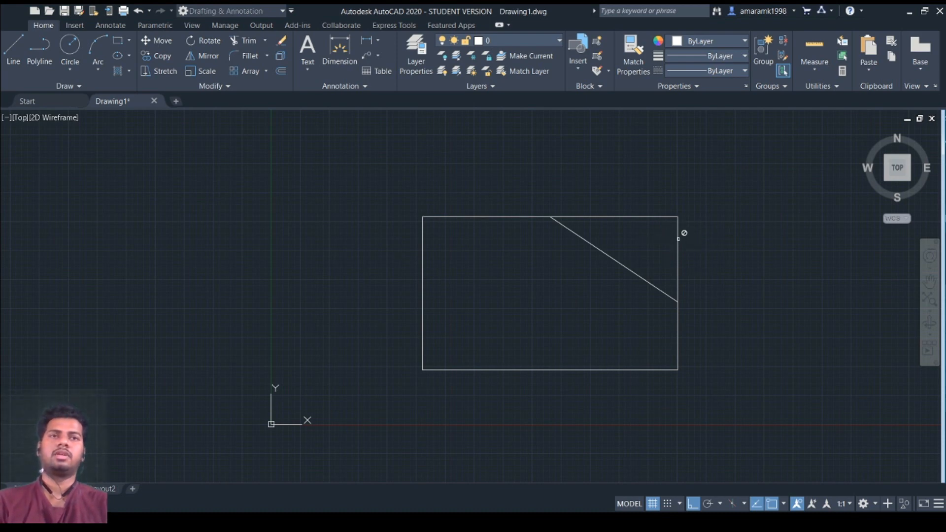
{"action": "key", "text": "Escape"}
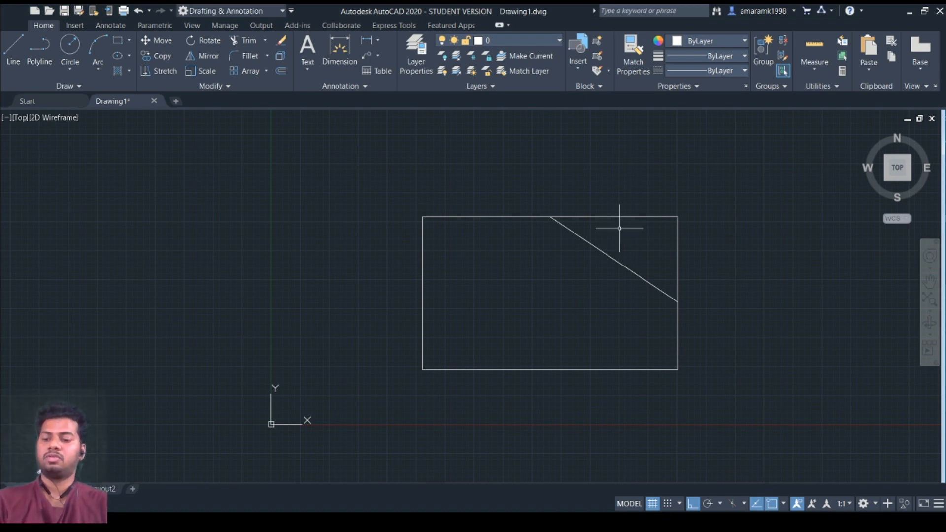
Trim the parts of the rectangle's top and right edges that lie beyond the diagonal line, cutting off its upper-right corner.
{"action": "key", "text": "Return"}
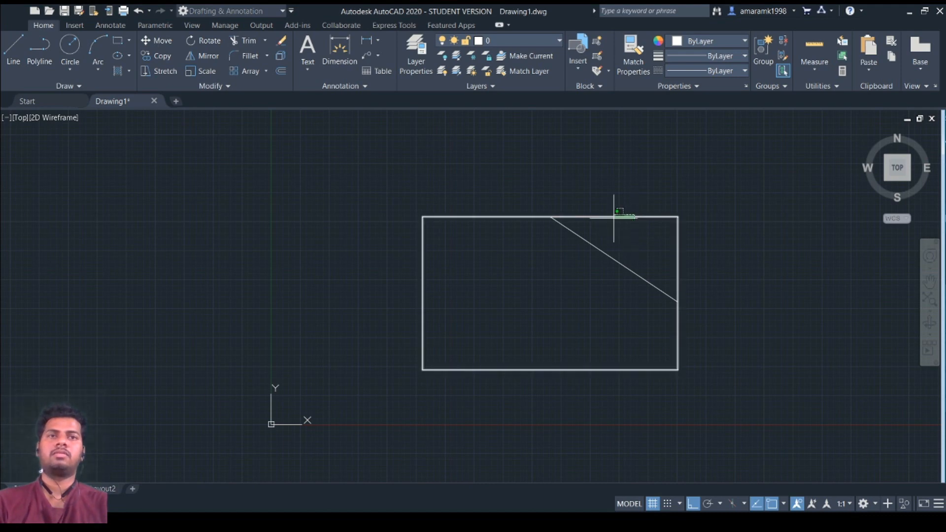
{"action": "left_click", "coordinate": [622, 225]}
{"action": "left_click", "coordinate": [613, 213]}
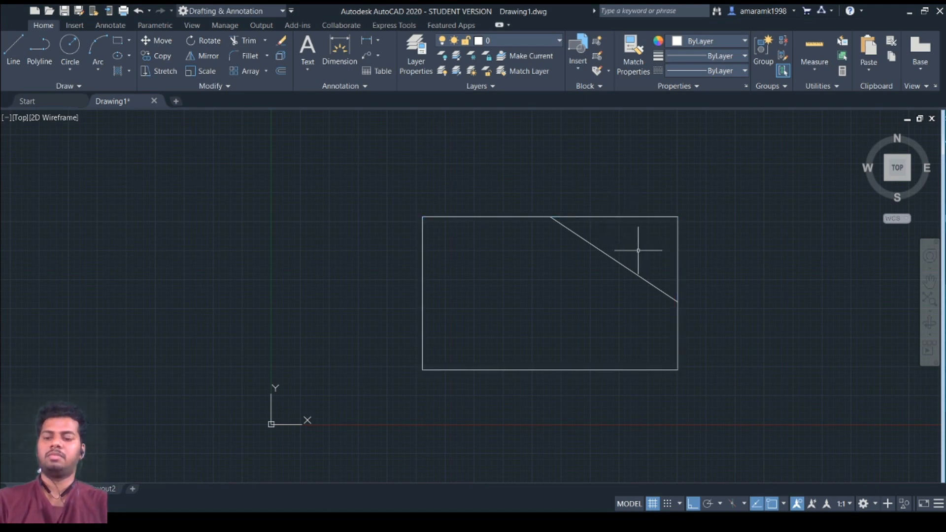
{"action": "left_click", "coordinate": [642, 230]}
{"action": "left_click", "coordinate": [619, 205]}
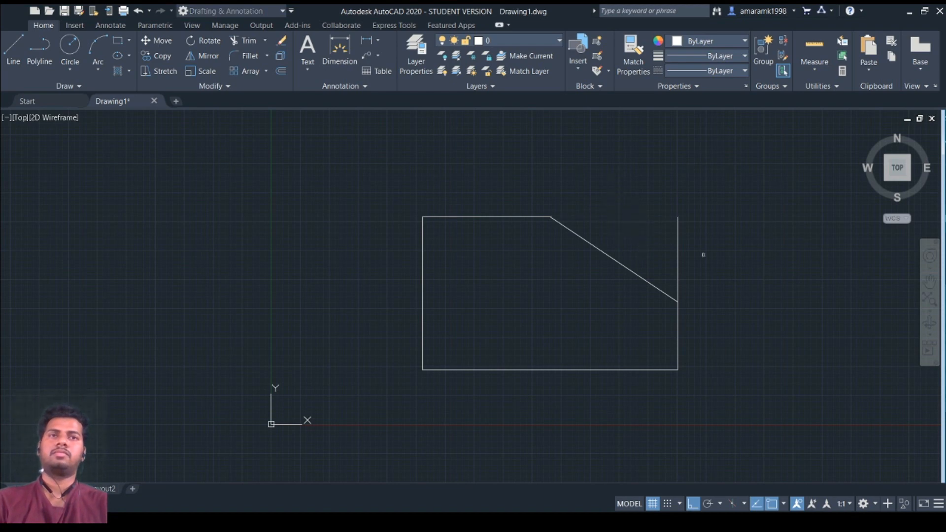
{"action": "left_click", "coordinate": [711, 260]}
{"action": "left_click", "coordinate": [645, 234]}
{"action": "key", "text": "Escape"}
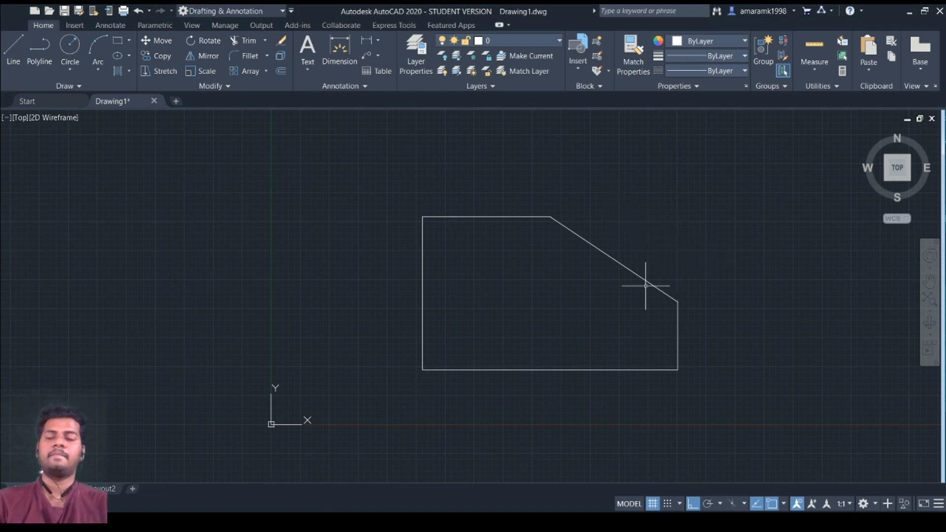
Join the lines of the trimmed outline into a single polyline and explode it again into separate lines.
{"action": "left_click", "coordinate": [595, 249]}
{"action": "key", "text": "Escape"}
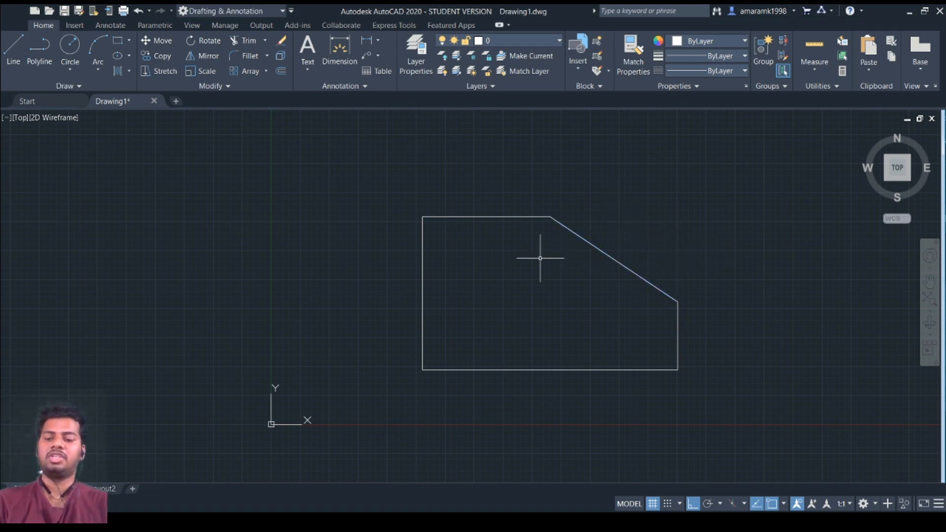
{"action": "left_click", "coordinate": [406, 194]}
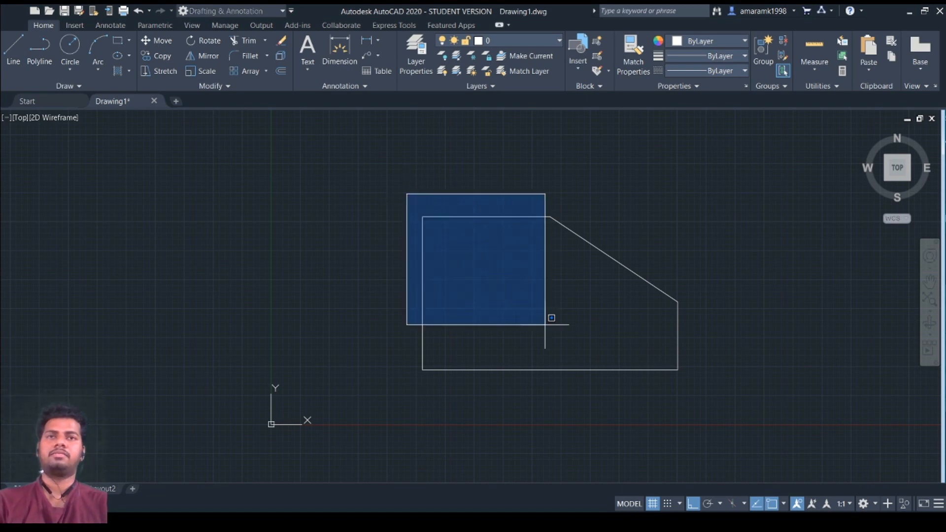
{"action": "left_click", "coordinate": [693, 395]}
{"action": "key", "text": "Escape"}
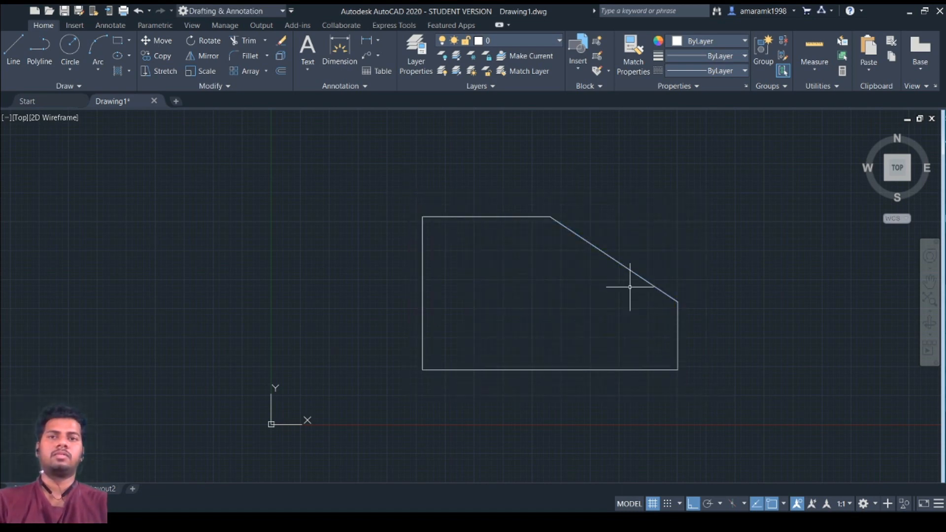
{"action": "left_click", "coordinate": [627, 274]}
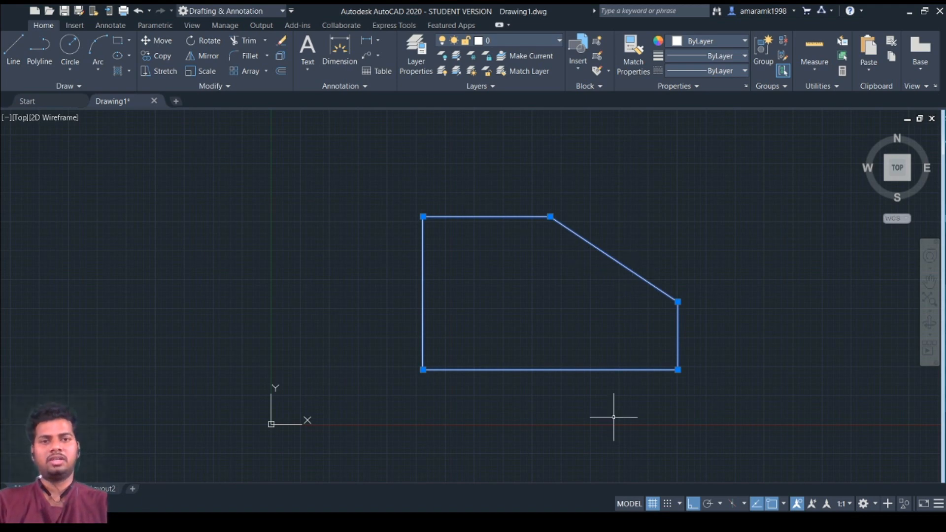
{"action": "key", "text": "Escape"}
{"action": "left_click", "coordinate": [375, 185]}
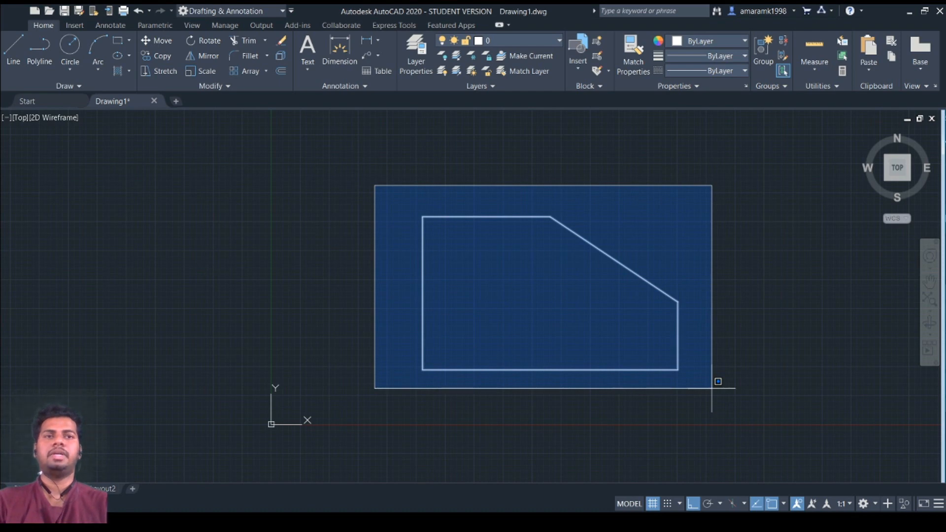
{"action": "key", "text": "Escape"}
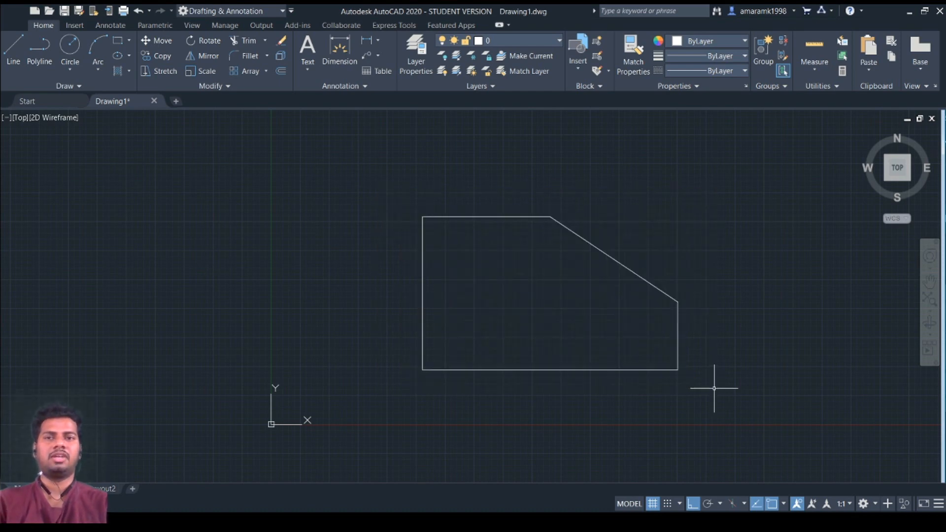
{"action": "scroll", "coordinate": [506, 261], "scroll_direction": "up", "scroll_amount": 2}
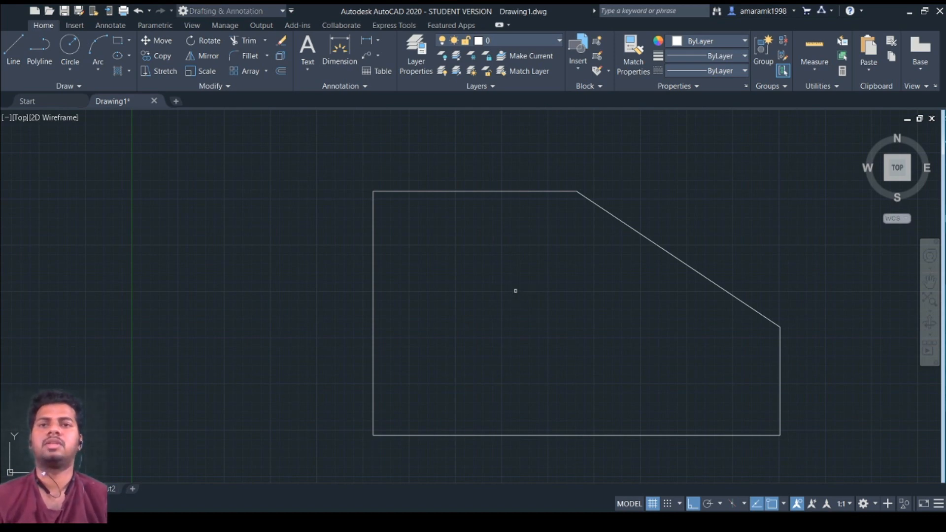
{"action": "left_click", "coordinate": [488, 191]}
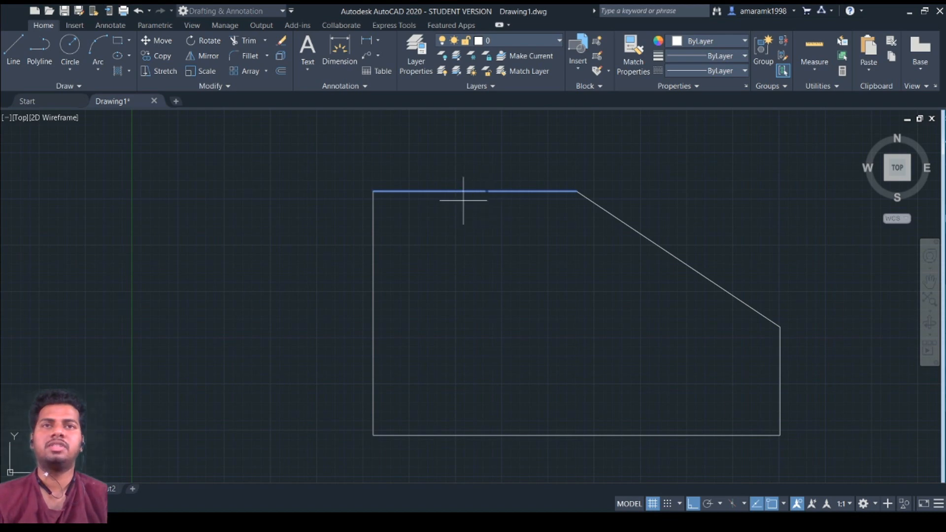
{"action": "key", "text": "Escape"}
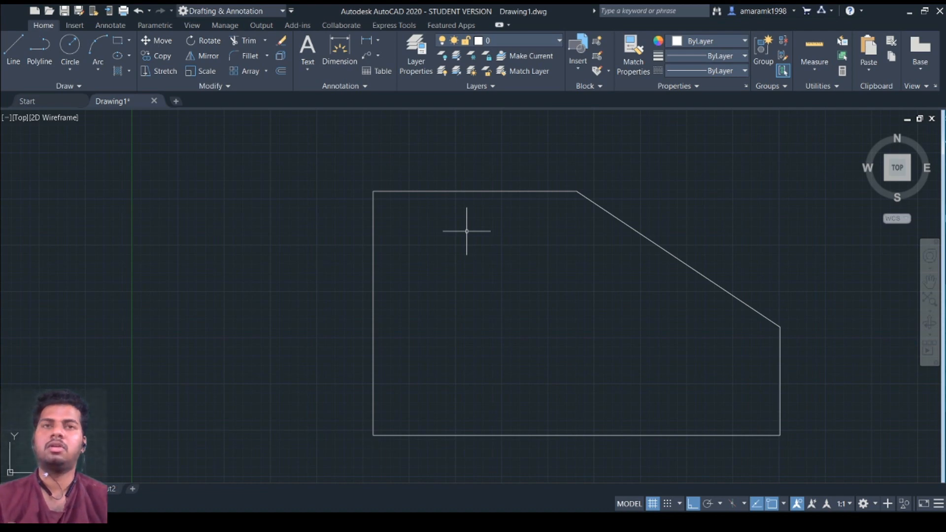
Break a small gap near the middle of the outline's top edge, inspect it, and undo the break.
{"action": "key", "text": "space"}
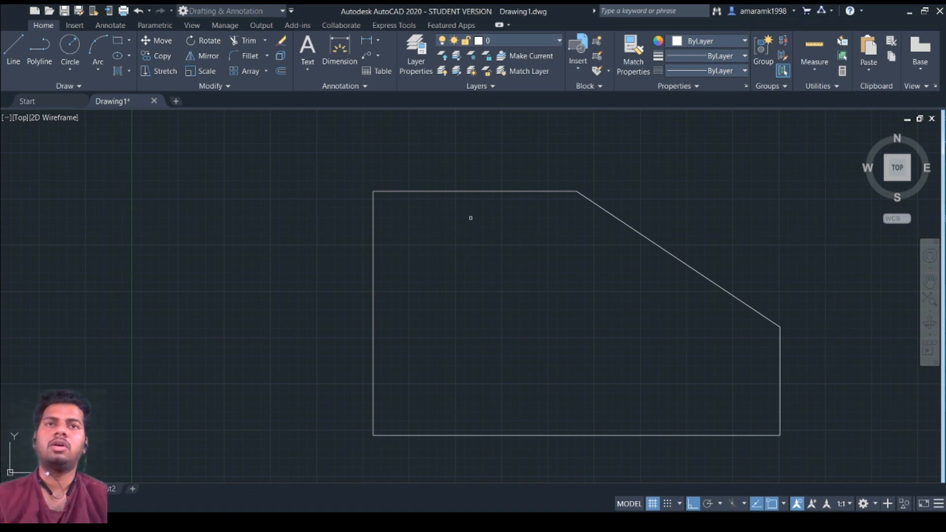
{"action": "left_click", "coordinate": [490, 191]}
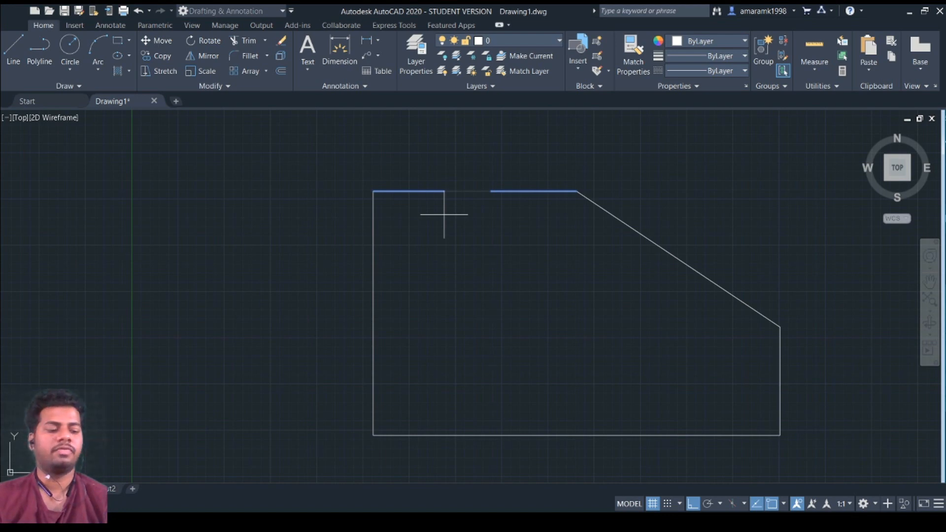
{"action": "key", "text": "Return"}
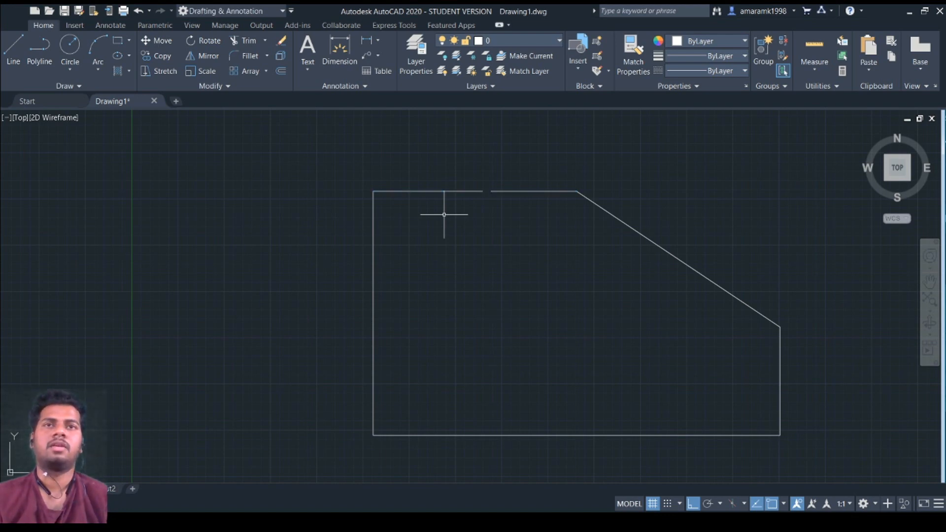
{"action": "scroll", "coordinate": [445, 209], "scroll_direction": "up", "scroll_amount": 5}
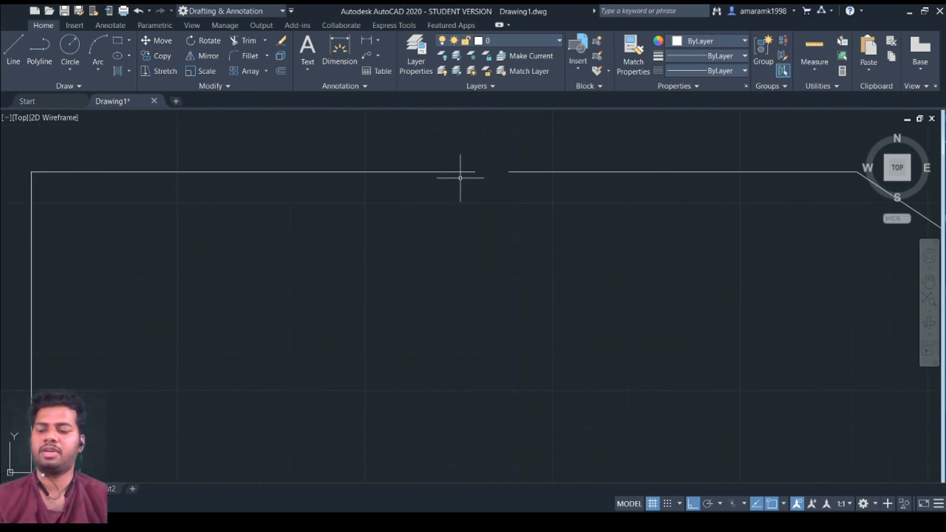
{"action": "scroll", "coordinate": [460, 178], "scroll_direction": "down", "scroll_amount": 5}
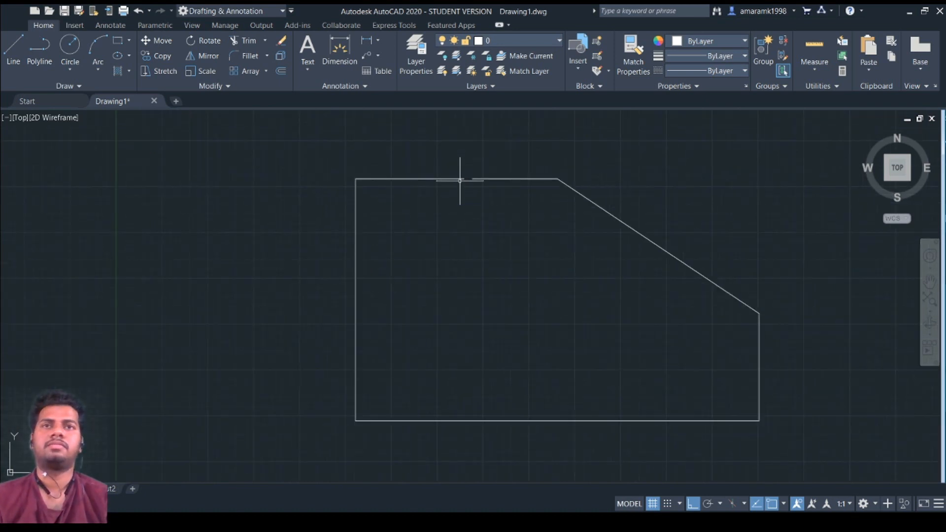
{"action": "key", "text": "ctrl+z"}
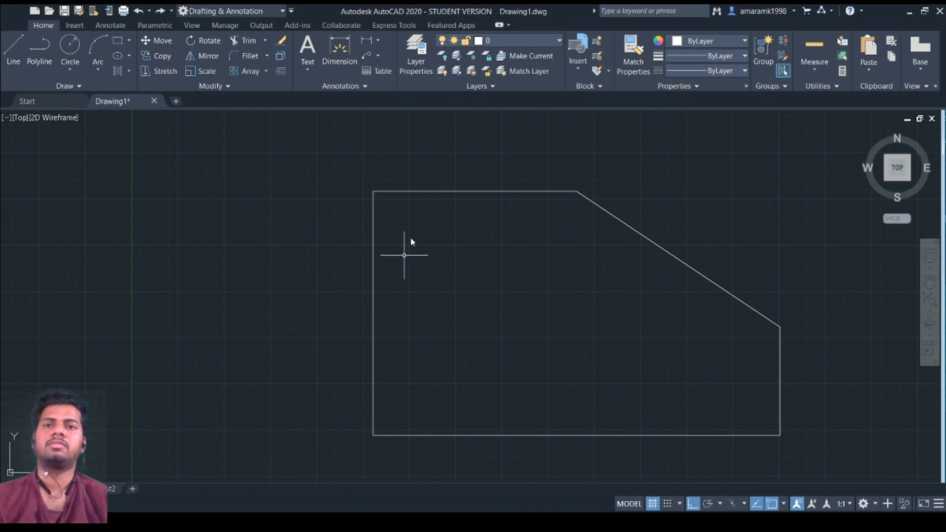
Break the outline's top edge with a gap about 2 units wide near its middle.
{"action": "left_click", "coordinate": [475, 191]}
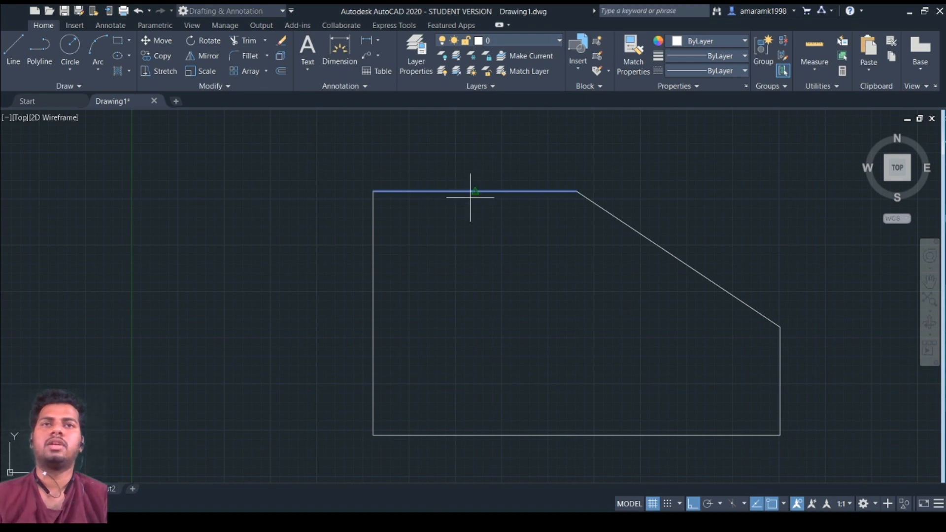
{"action": "left_click", "coordinate": [434, 215]}
{"action": "scroll", "coordinate": [440, 192], "scroll_direction": "up", "scroll_amount": 2}
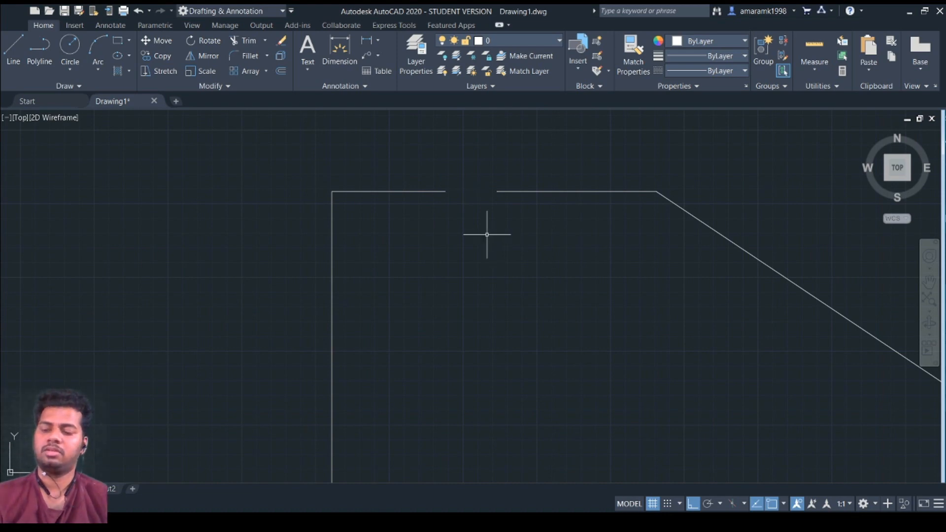
Dimension the gap in the top edge between its two open ends and select the dimension.
{"action": "type", "text": "l"}
{"action": "key", "text": "Return"}
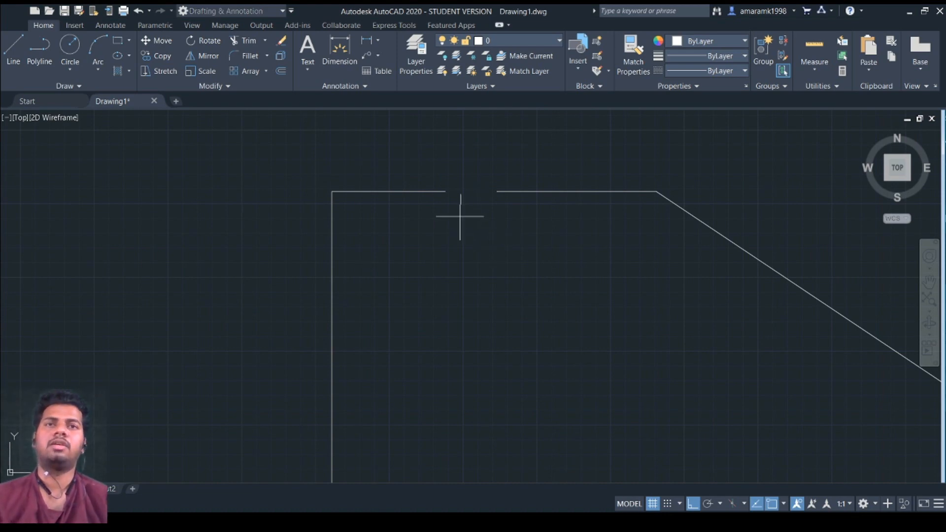
{"action": "left_click", "coordinate": [446, 192]}
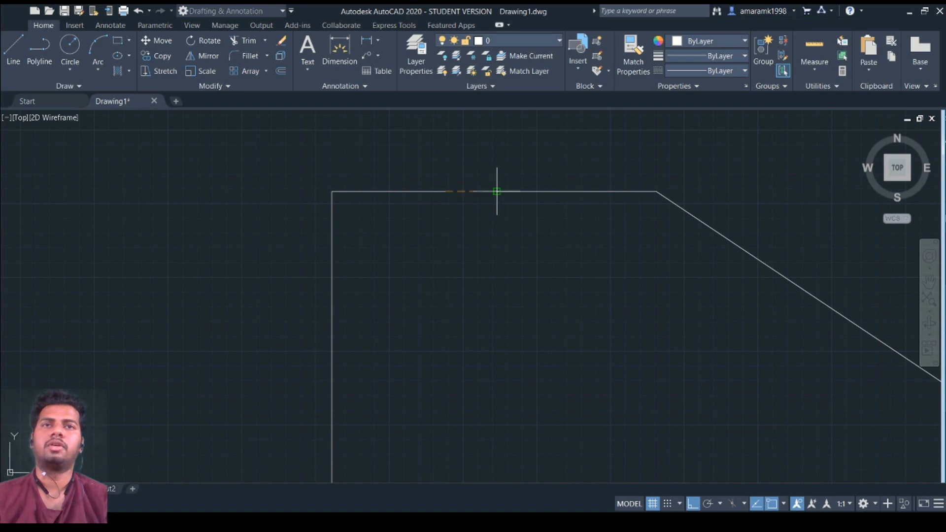
{"action": "left_click", "coordinate": [496, 191]}
{"action": "left_click", "coordinate": [490, 272]}
{"action": "left_click", "coordinate": [570, 325]}
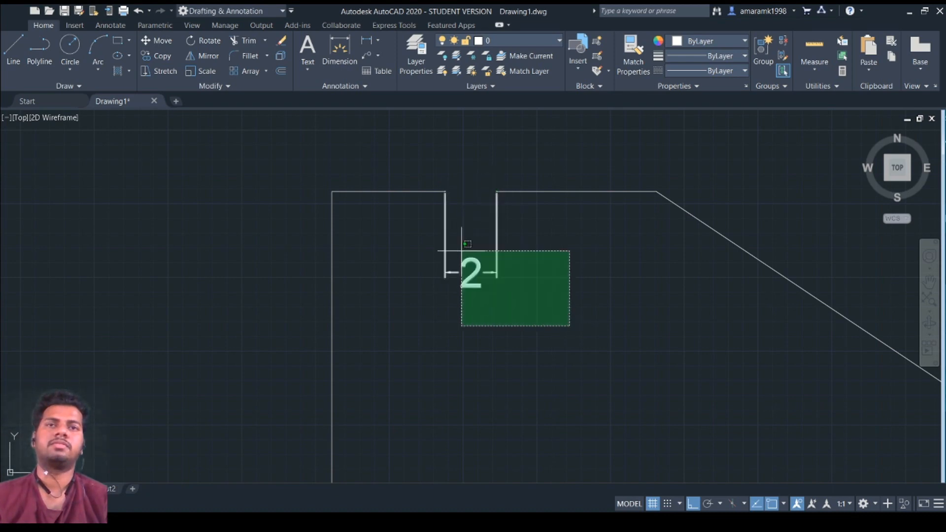
{"action": "left_click", "coordinate": [461, 250]}
{"action": "key", "text": "Escape"}
Undo the dimension and the break in the top edge.
{"action": "key", "text": "ctrl+z"}
{"action": "key", "text": "ctrl+z"}
{"action": "key", "text": "ctrl+z"}
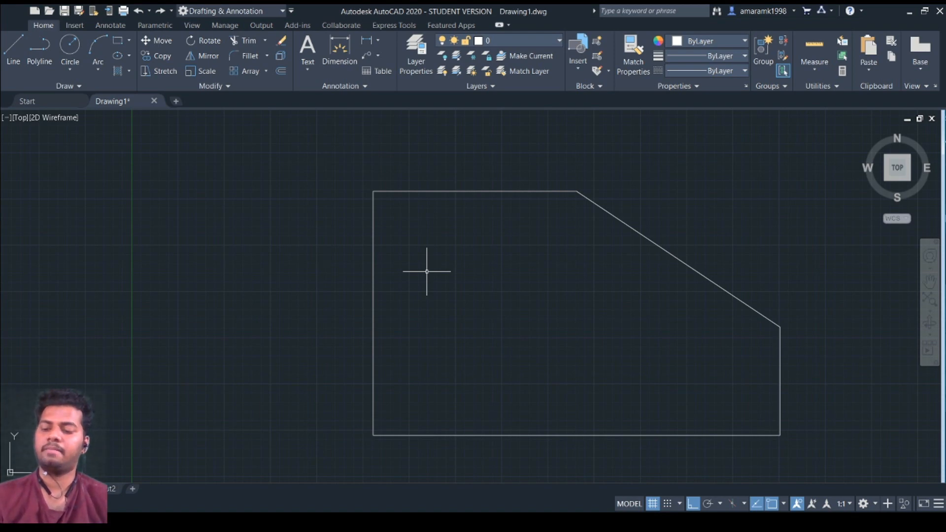
Break a 5-unit gap in the outline's top edge, starting from a specified first point on the edge.
{"action": "key", "text": "Return"}
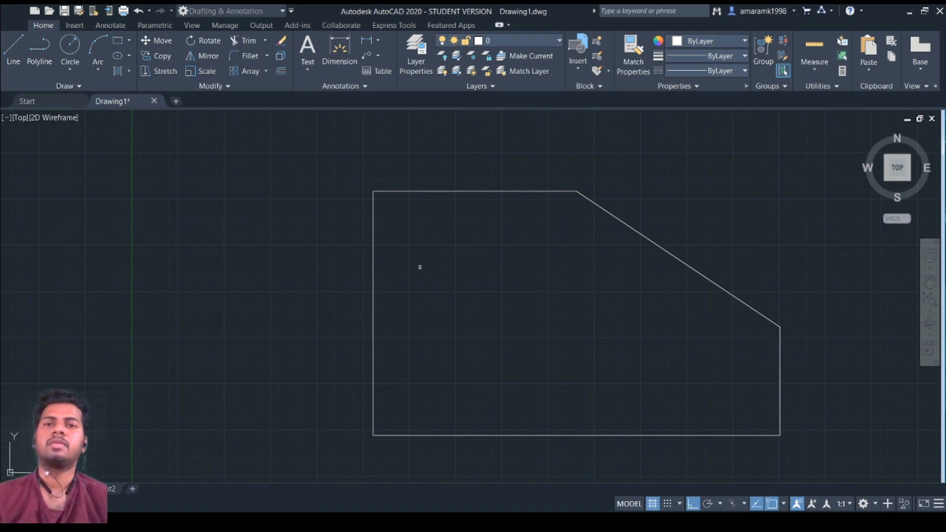
{"action": "left_click", "coordinate": [411, 191]}
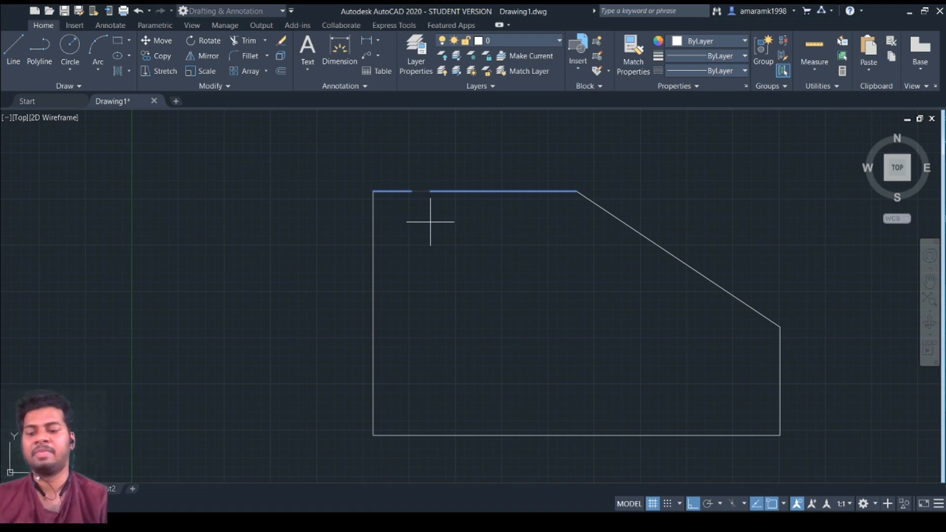
{"action": "key", "text": "Escape"}
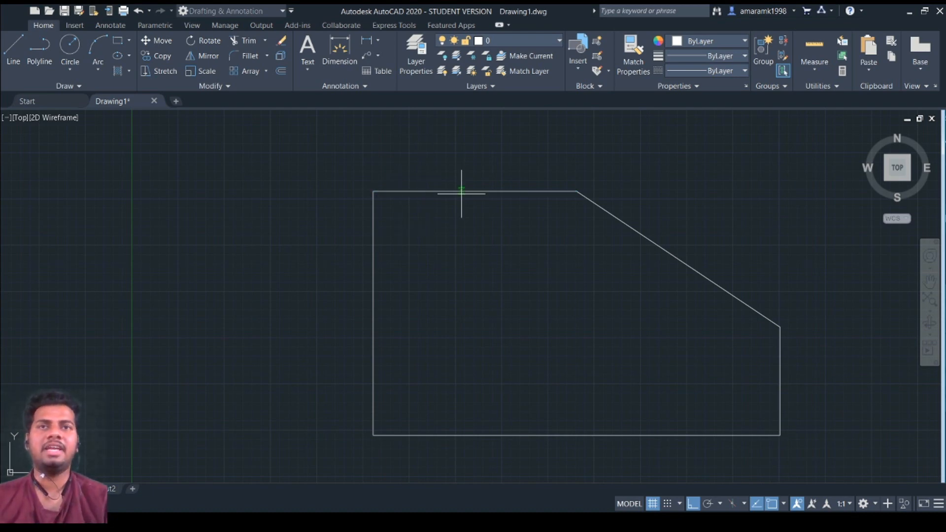
{"action": "left_click", "coordinate": [434, 191]}
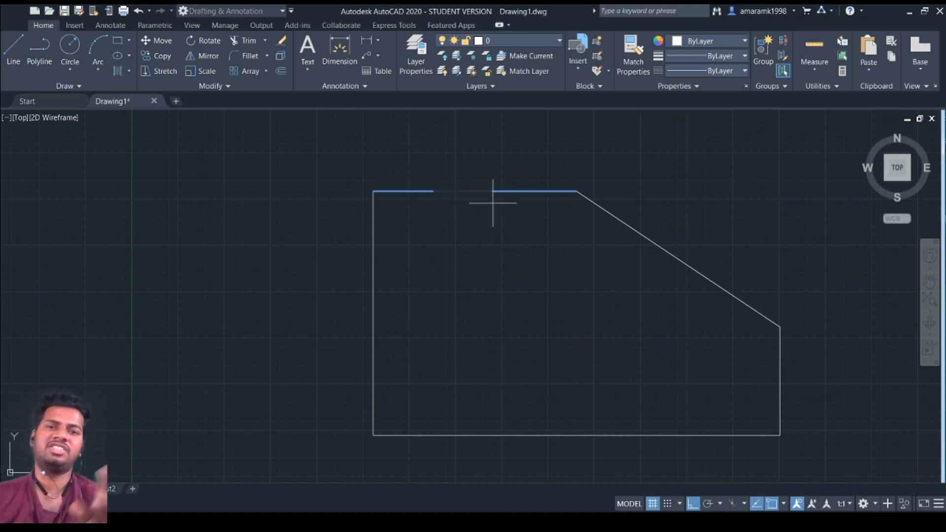
{"action": "left_click", "coordinate": [492, 202]}
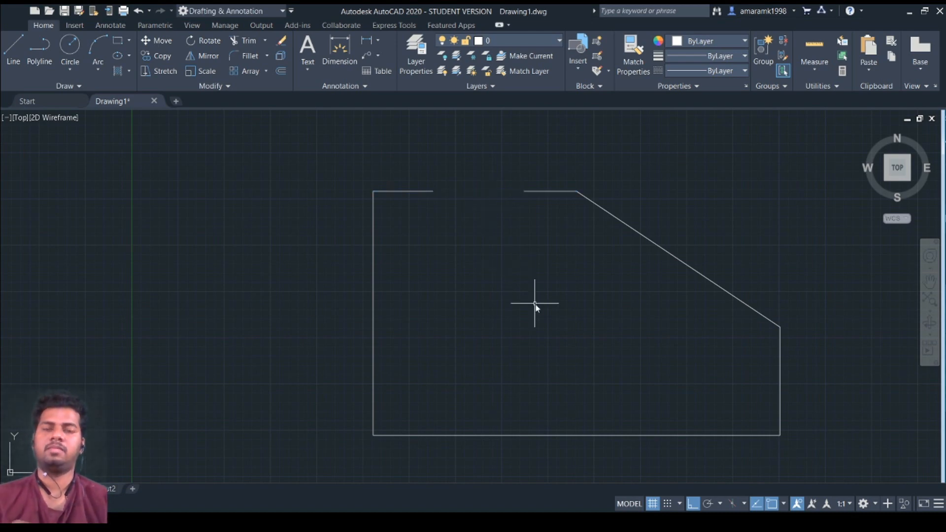
Dimension the gap in the top edge to check its width and delete the dimension.
{"action": "type", "text": "l"}
{"action": "key", "text": "Return"}
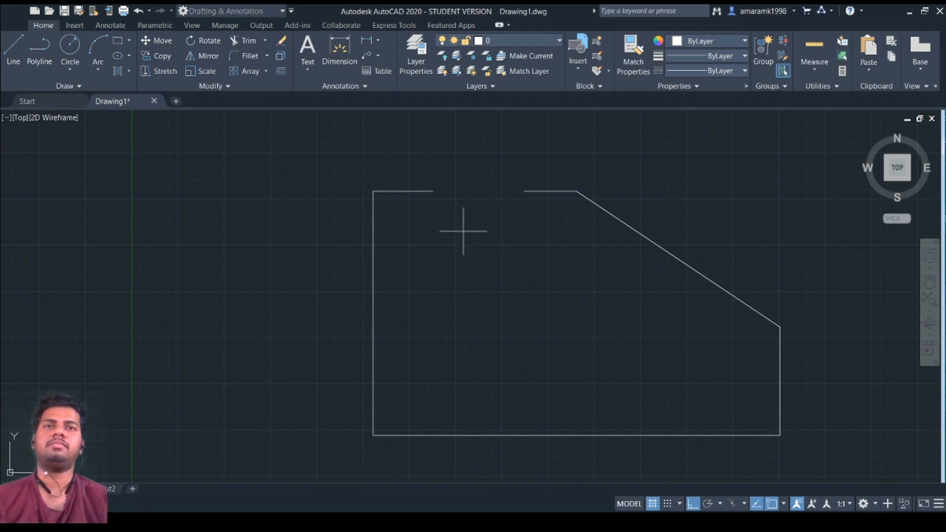
{"action": "left_click", "coordinate": [433, 191]}
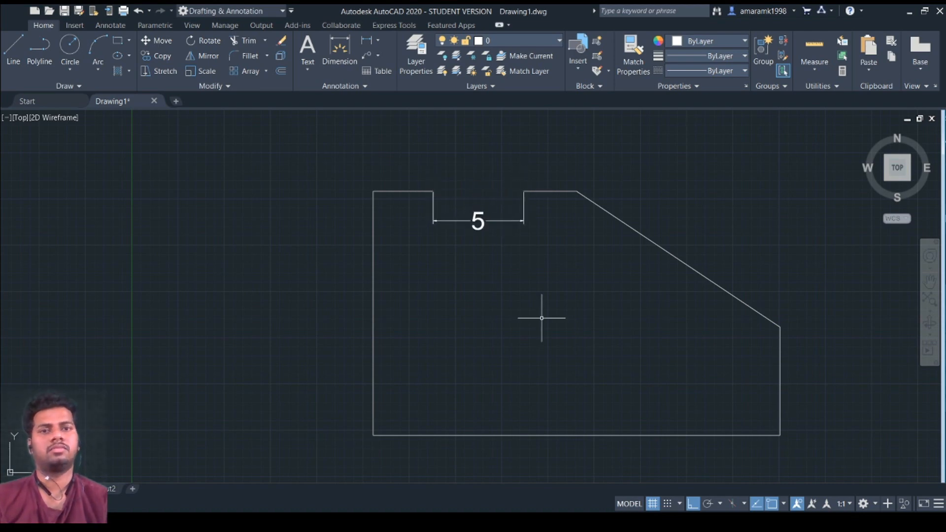
{"action": "left_click", "coordinate": [550, 305]}
{"action": "left_click", "coordinate": [448, 222]}
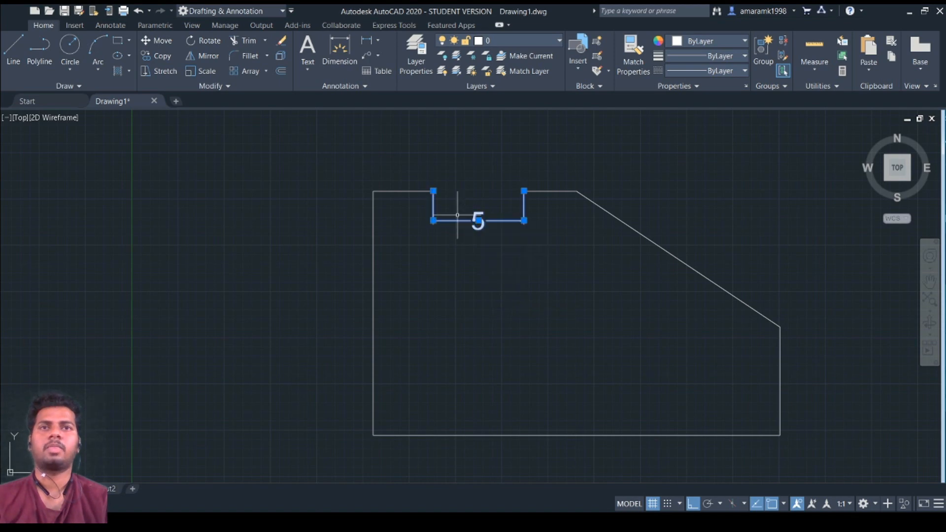
{"action": "key", "text": "Delete"}
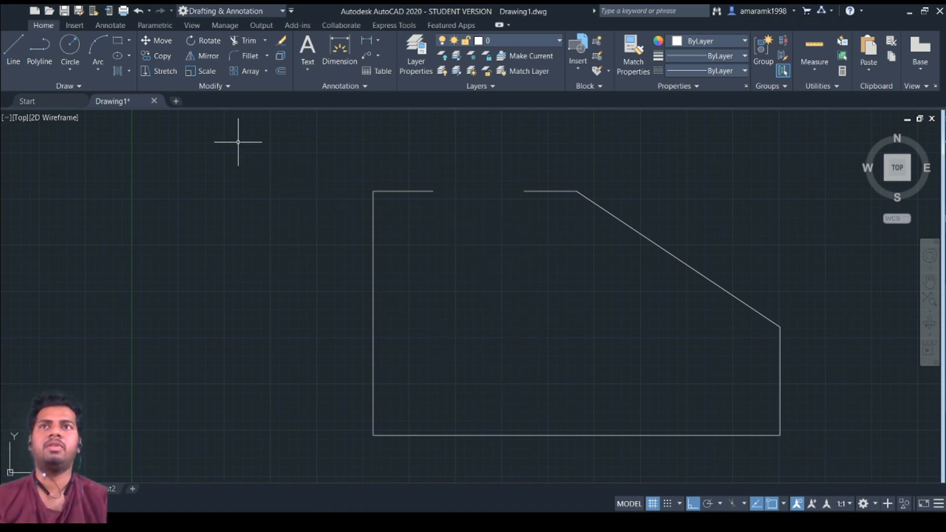
Break the outline's left edge at a single point about a third of the way down, without a gap.
{"action": "left_click", "coordinate": [225, 86]}
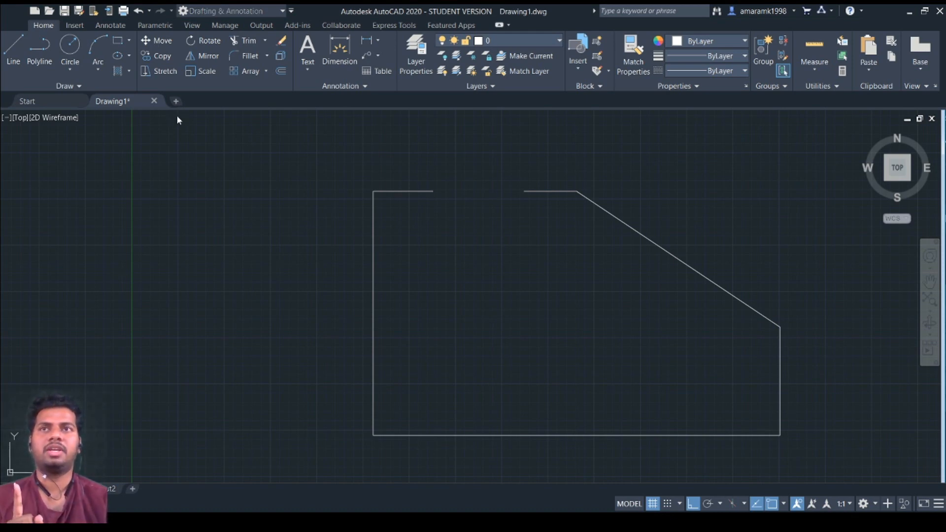
{"action": "left_click", "coordinate": [373, 240]}
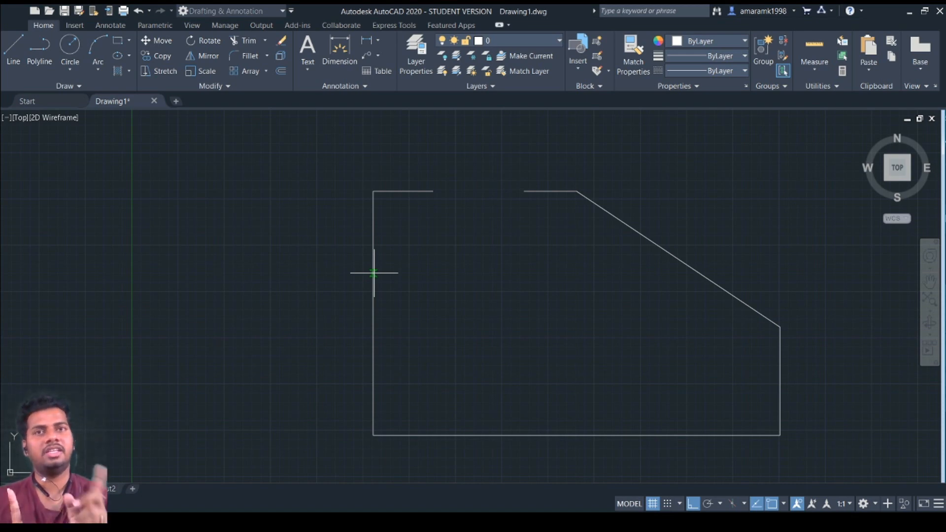
{"action": "left_click", "coordinate": [391, 239]}
Select both pieces of the left edge to check that they are separate, and undo the break at point.
{"action": "left_click", "coordinate": [333, 220]}
{"action": "left_click", "coordinate": [412, 358]}
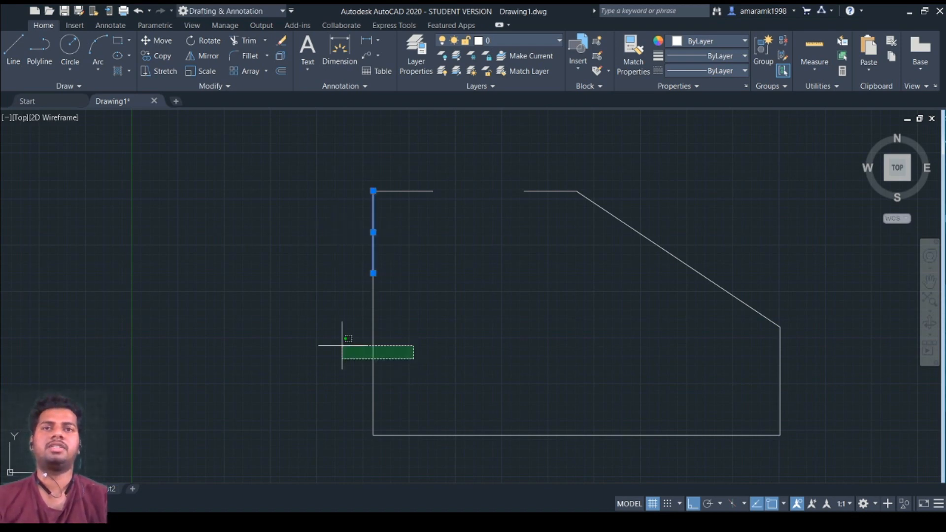
{"action": "left_click", "coordinate": [279, 340]}
{"action": "middle_click_drag", "start_coordinate": [453, 332], "coordinate": [477, 317]}
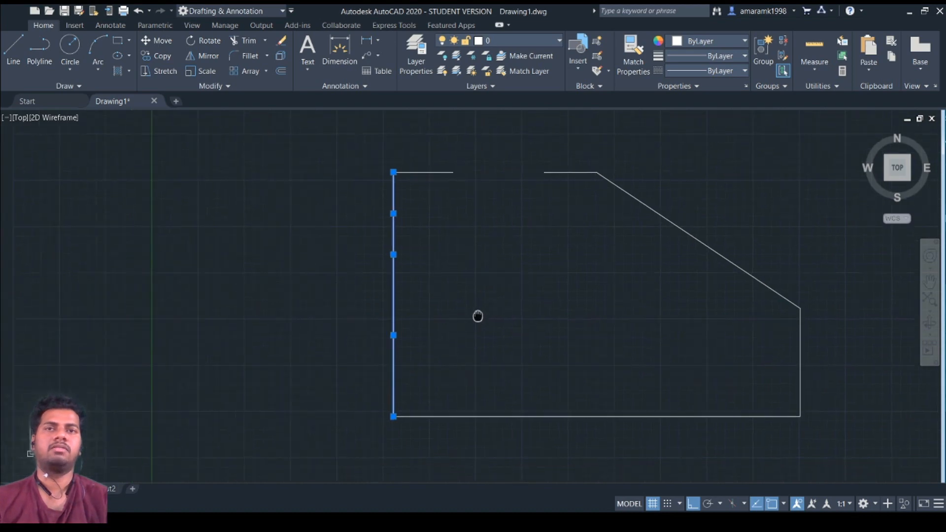
{"action": "key", "text": "Escape"}
{"action": "key", "text": "ctrl+z"}
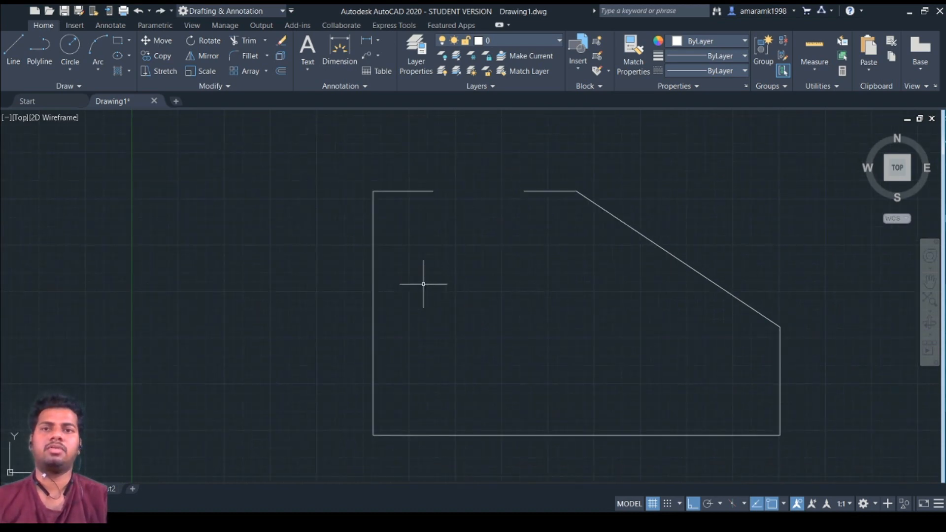
Break the outline's left edge at a single point about a third of the way down, leaving no gap.
{"action": "left_click", "coordinate": [373, 190]}
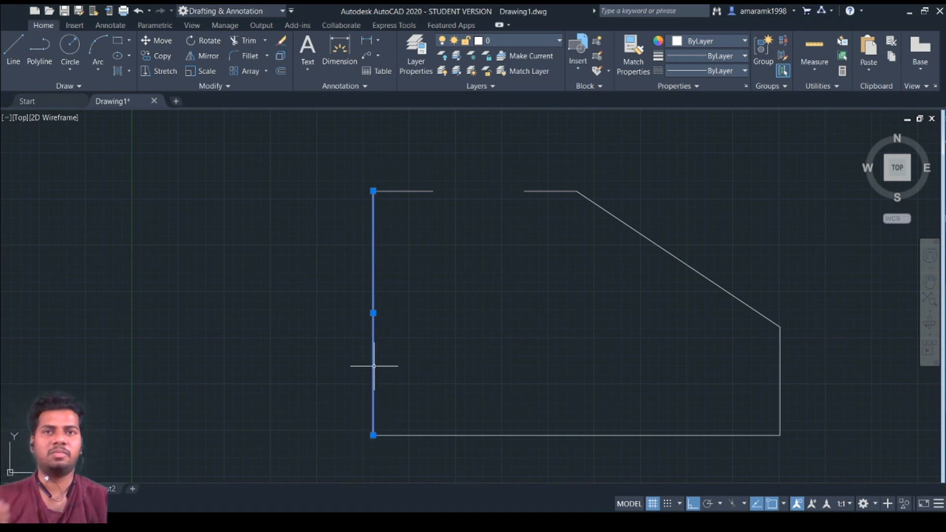
{"action": "key", "text": "Escape"}
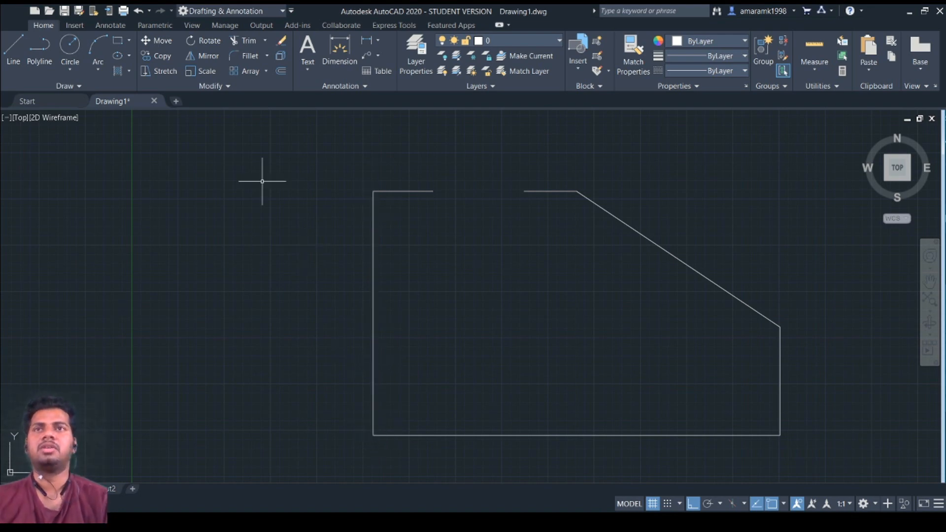
{"action": "left_click", "coordinate": [225, 89]}
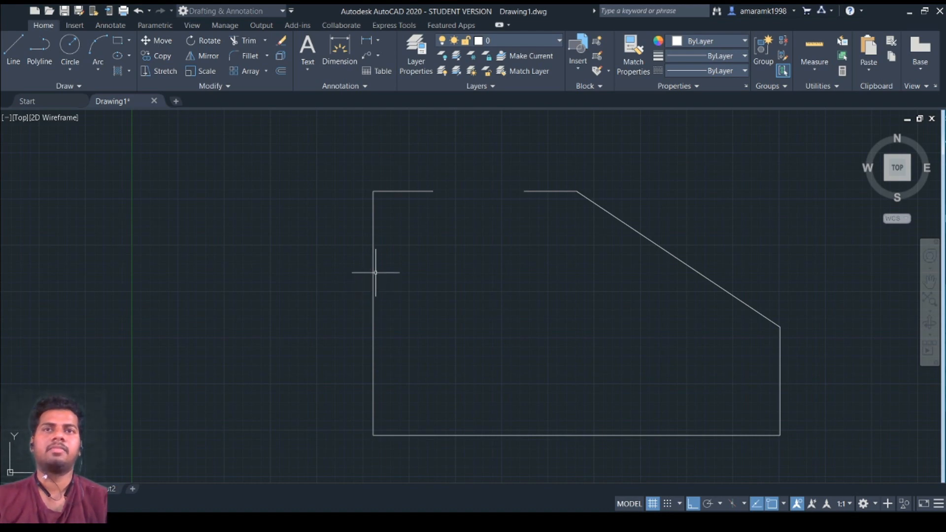
Select the upper and lower pieces of the left edge to check that they are separate lines.
{"action": "left_click", "coordinate": [384, 210]}
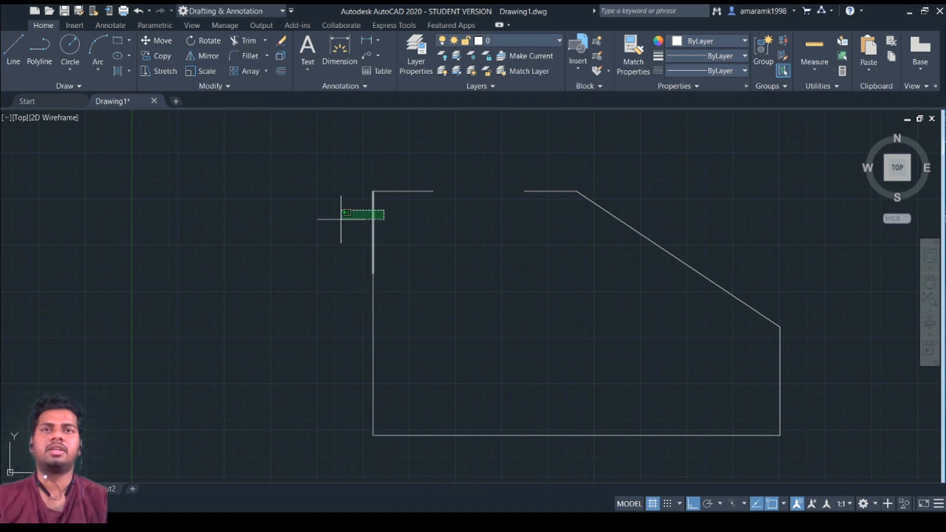
{"action": "left_click", "coordinate": [341, 220]}
{"action": "left_click", "coordinate": [391, 326]}
{"action": "left_click", "coordinate": [338, 322]}
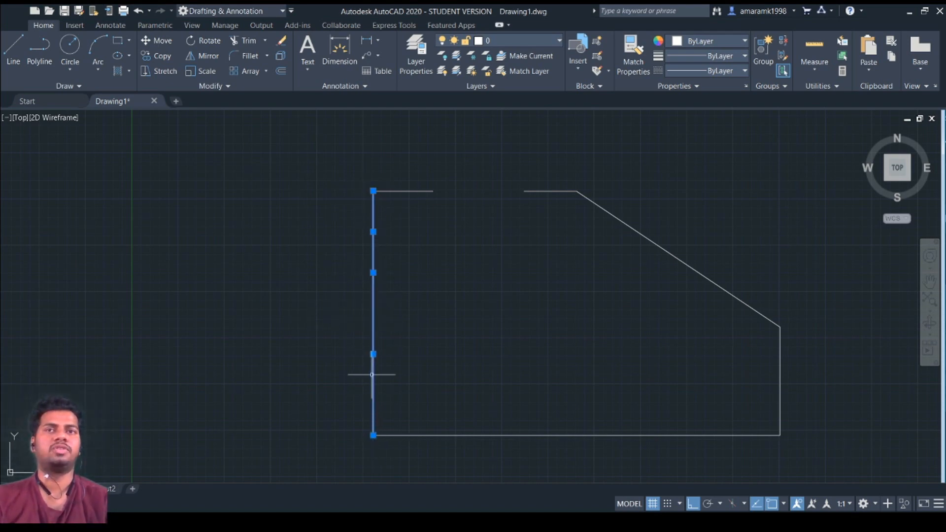
{"action": "key", "text": "Escape"}
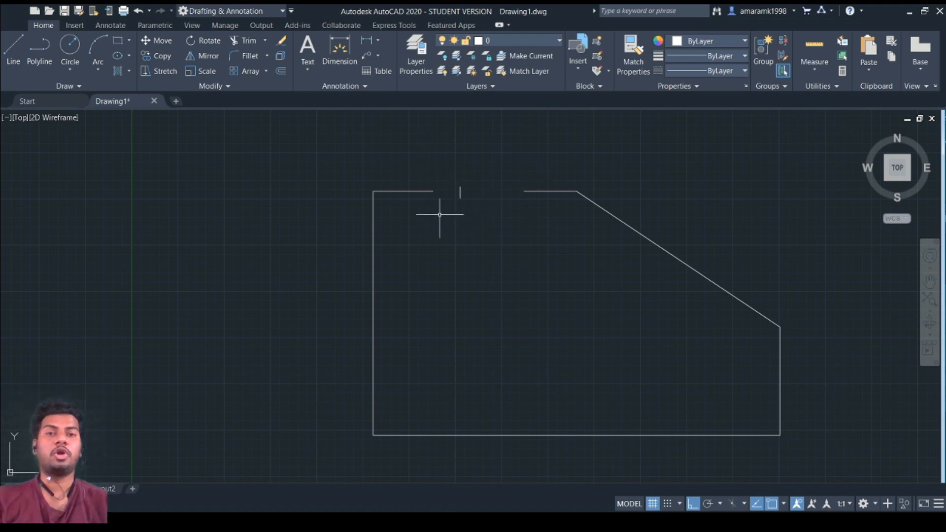
Join the two collinear segments of the outline's top edge across the gap.
{"action": "left_click", "coordinate": [425, 190]}
{"action": "left_click", "coordinate": [550, 192]}
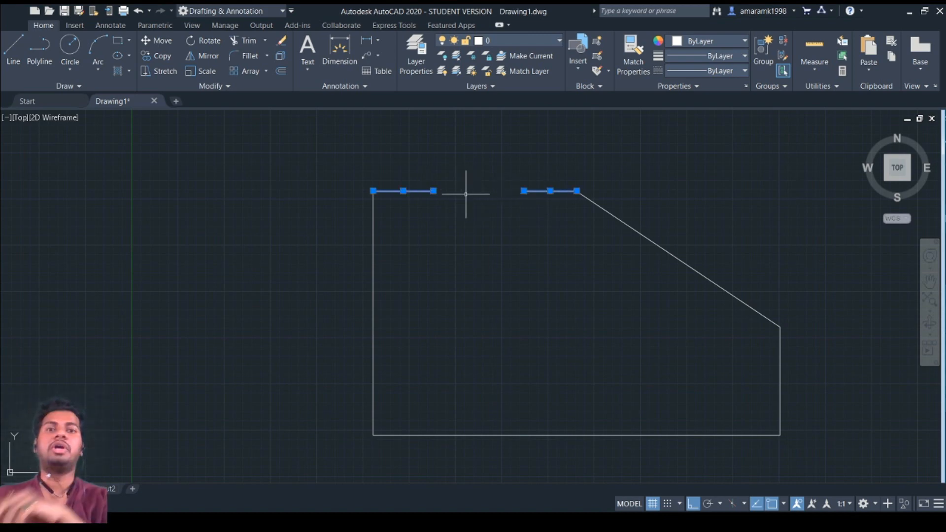
{"action": "key", "text": "Escape"}
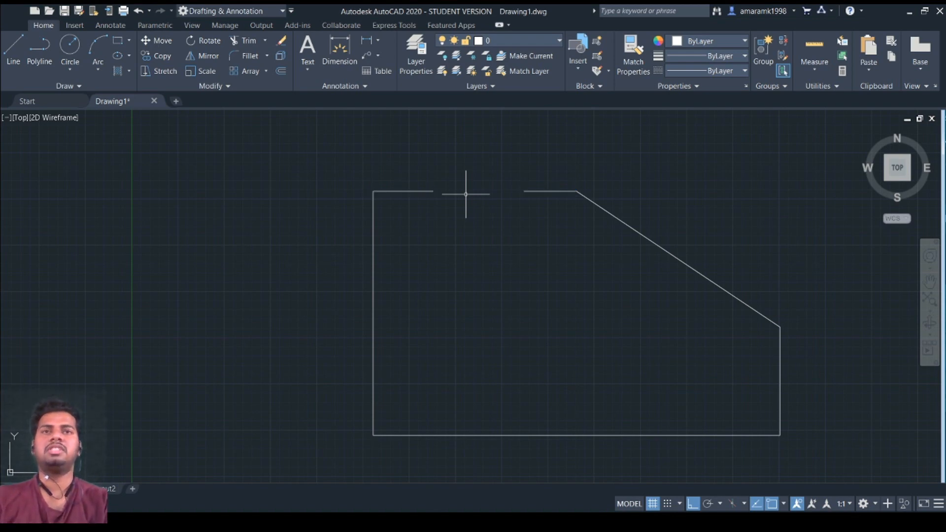
{"action": "key", "text": "Return"}
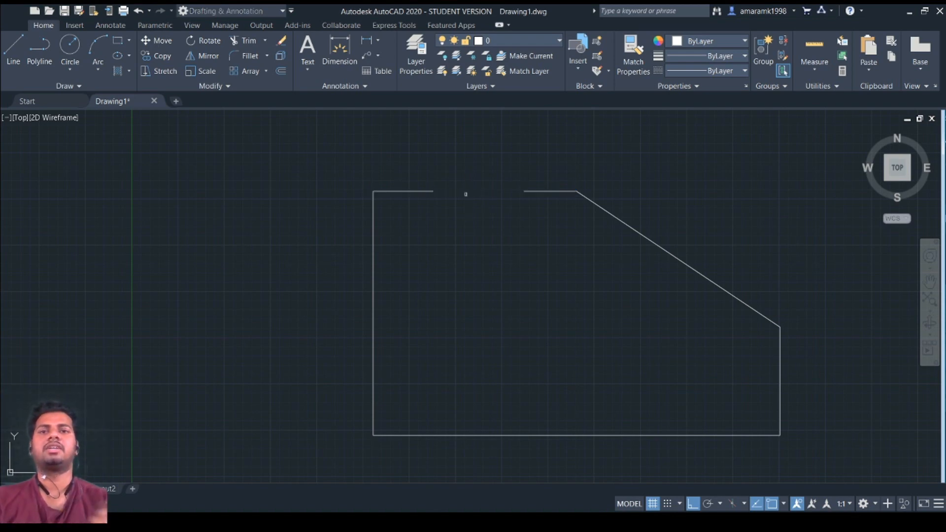
{"action": "left_click", "coordinate": [428, 191]}
{"action": "left_click", "coordinate": [539, 192]}
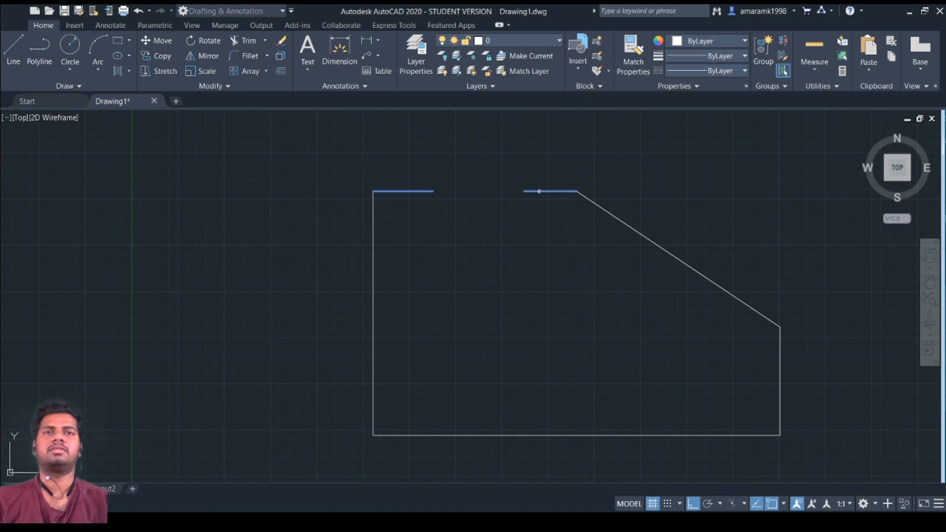
{"action": "key", "text": "Return"}
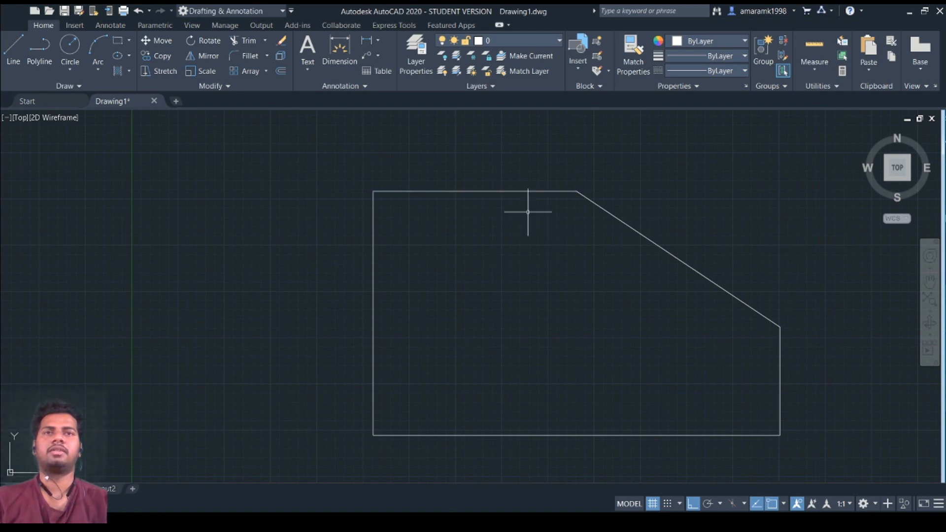
Select the joined top edge to check that it is a single line, and undo the join.
{"action": "left_click", "coordinate": [508, 191]}
{"action": "key", "text": "Escape"}
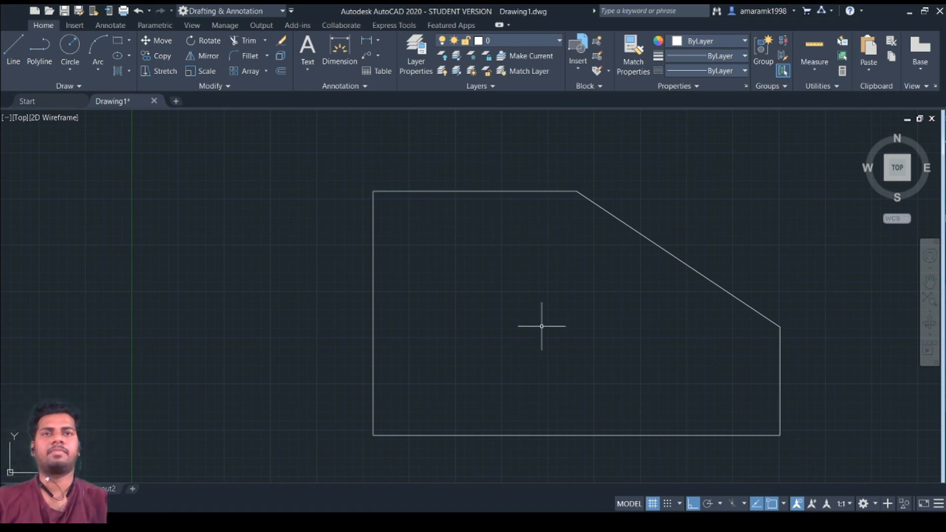
{"action": "key", "text": "ctrl+z"}
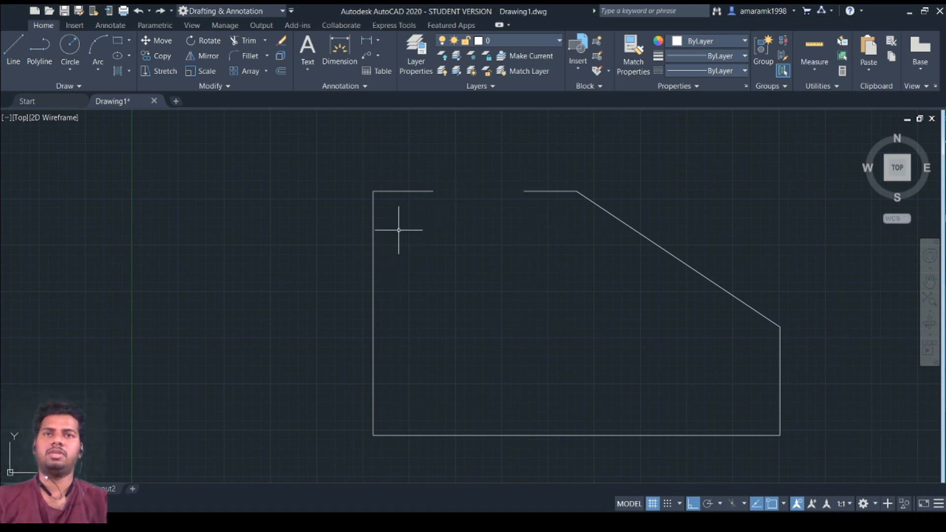
Delete the top-edge segment adjoining the left edge and the upper piece of the broken left edge.
{"action": "left_click", "coordinate": [397, 191]}
{"action": "key", "text": "Delete"}
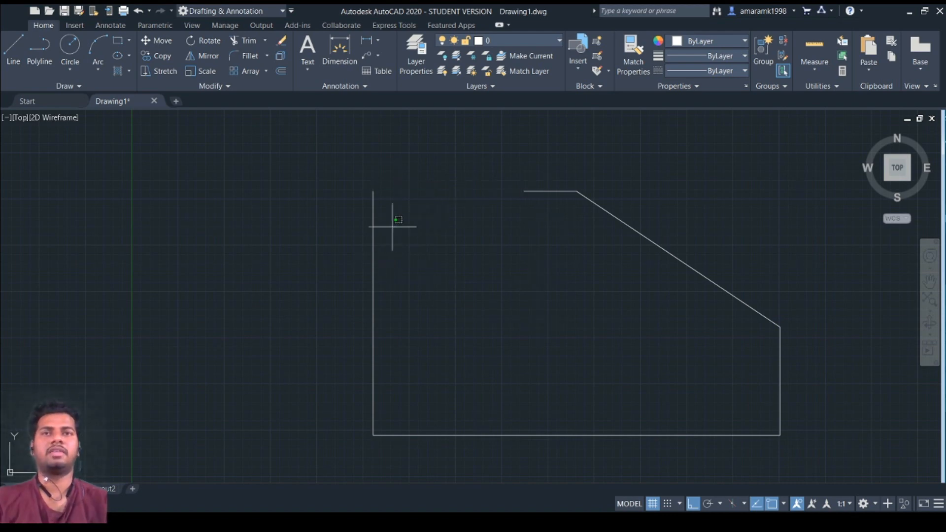
{"action": "left_click", "coordinate": [373, 213]}
{"action": "key", "text": "Delete"}
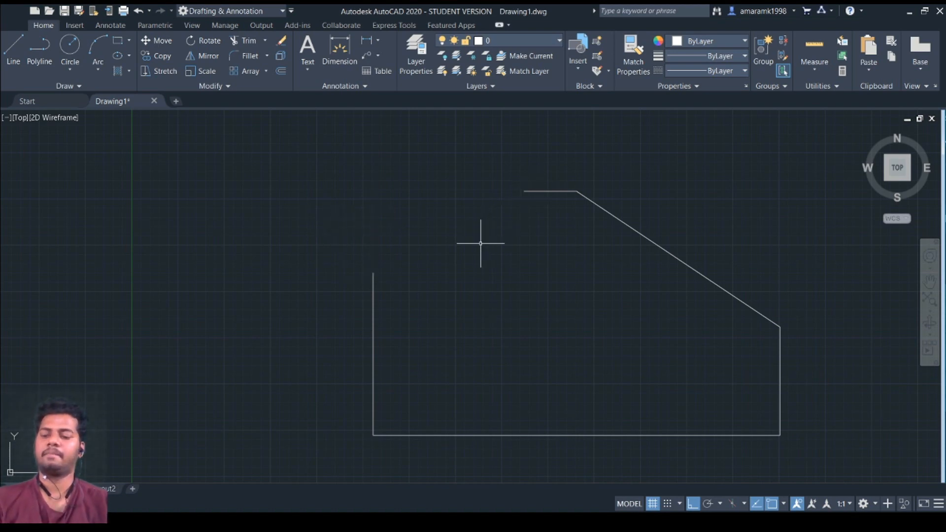
Try to join the remaining vertical left edge with the remaining horizontal top segment.
{"action": "key", "text": "Return"}
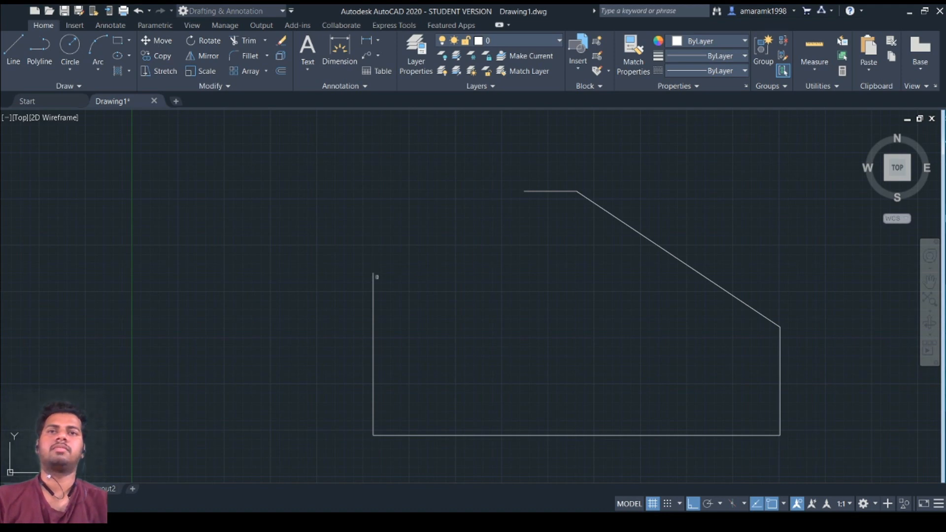
{"action": "left_click", "coordinate": [374, 279]}
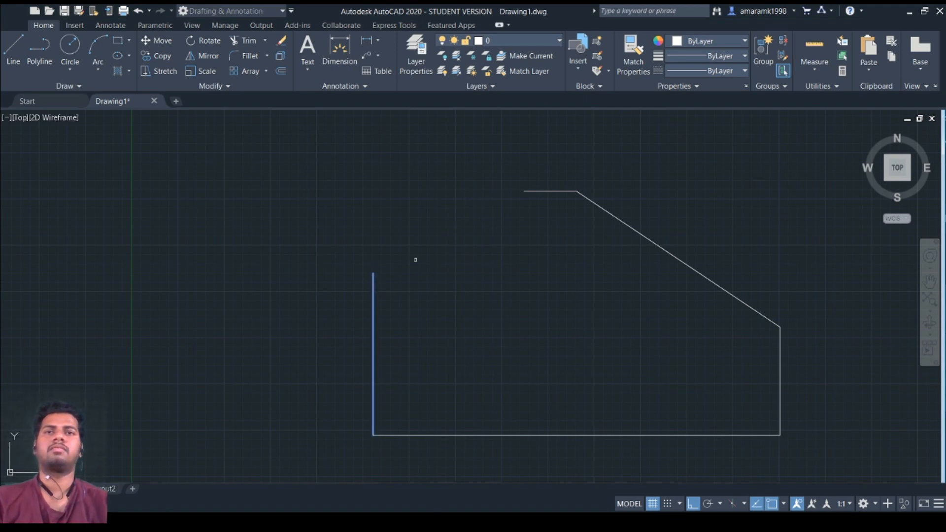
{"action": "left_click", "coordinate": [533, 192]}
{"action": "key", "text": "Return"}
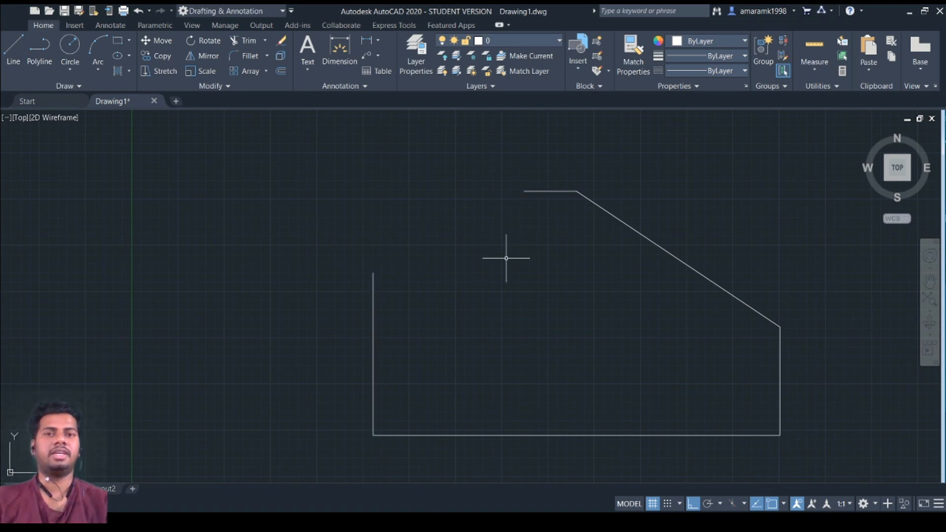